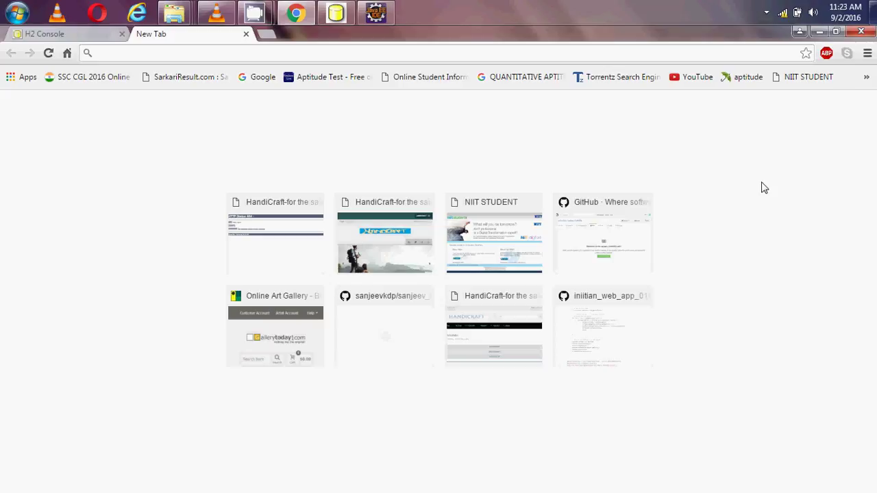
Step: Check the server log in the IDE, then return to the blank browser tab
{"action": "left_click", "coordinate": [383, 10]}
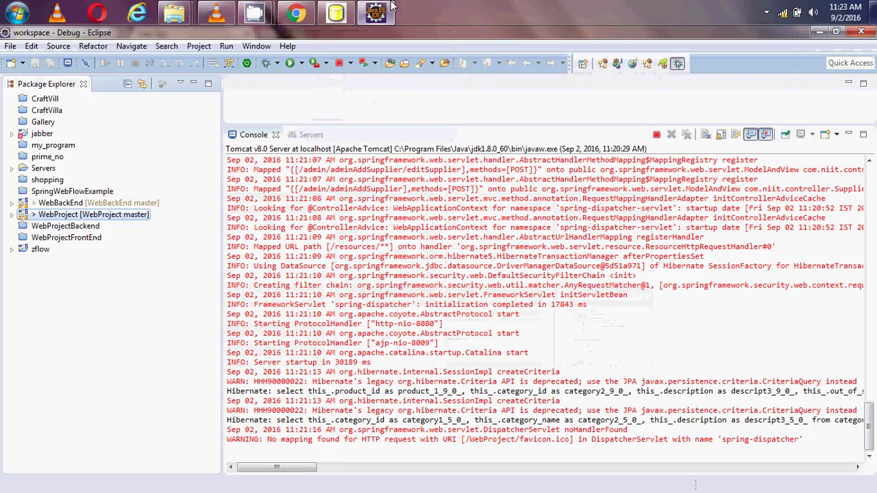
{"action": "scroll", "coordinate": [772, 376], "scroll_direction": "up", "scroll_amount": 1}
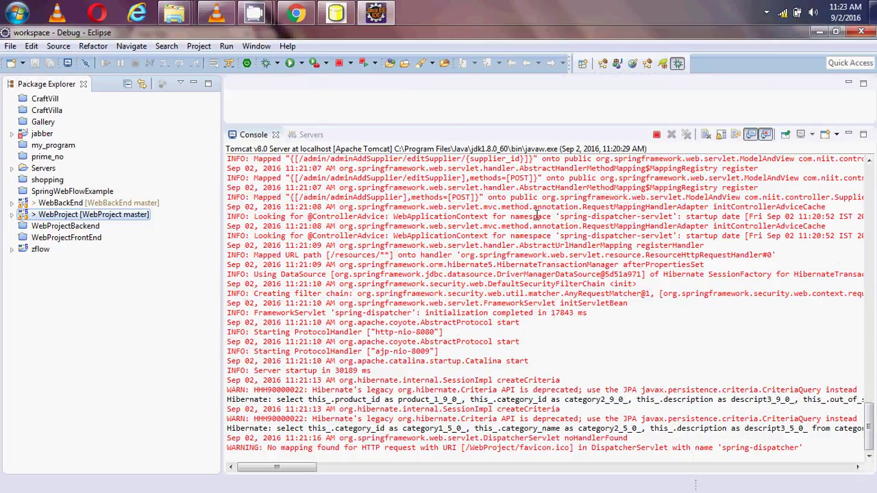
{"action": "left_click", "coordinate": [289, 10]}
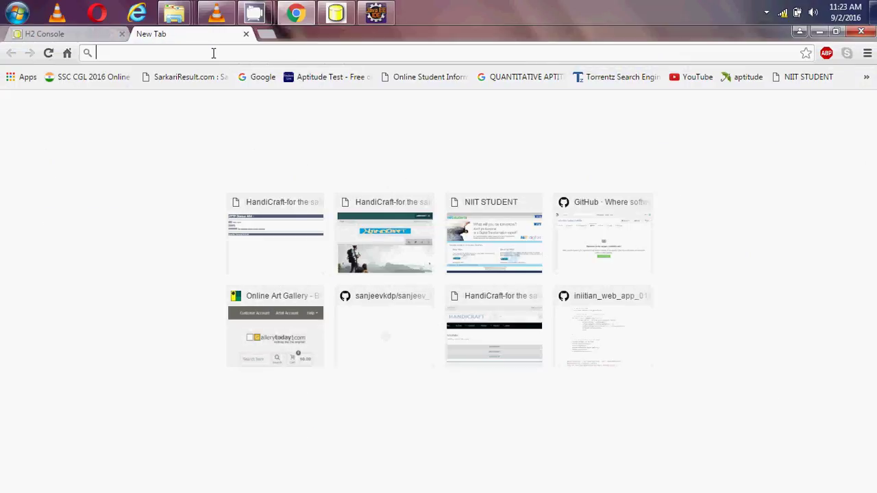
Step: Load localhost:8080/WebProject/ and page through the home page banner slides
{"action": "type", "text": "lo"}
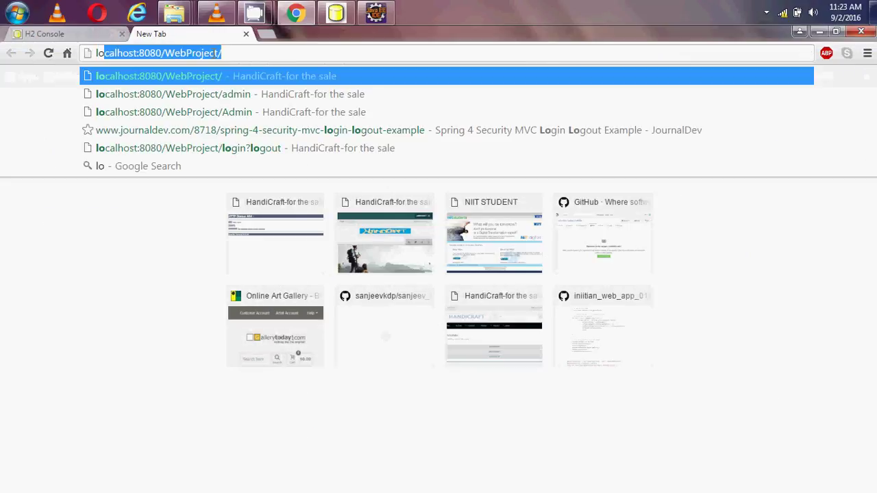
{"action": "key", "text": "Return"}
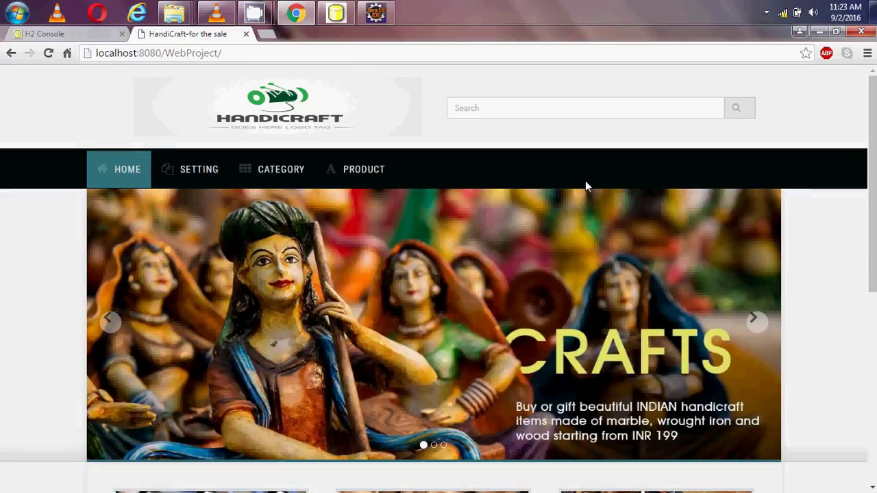
{"action": "scroll", "coordinate": [843, 232], "scroll_direction": "down", "scroll_amount": 5}
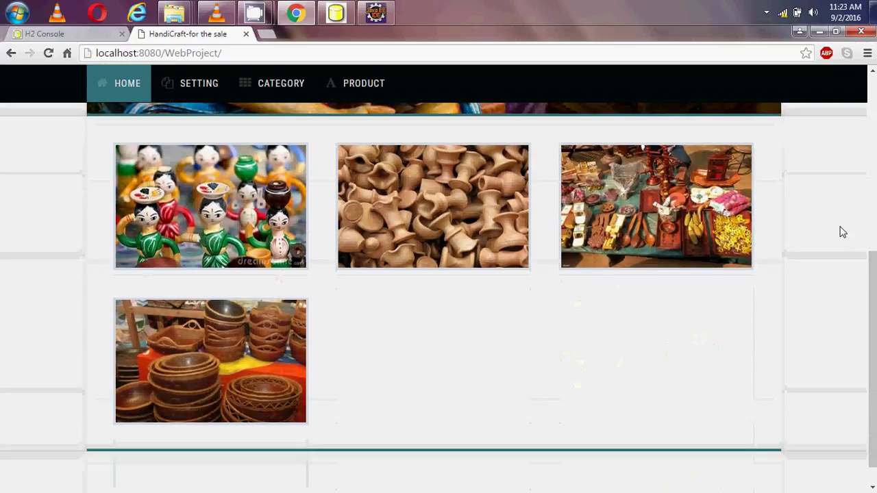
{"action": "scroll", "coordinate": [842, 233], "scroll_direction": "up", "scroll_amount": 4}
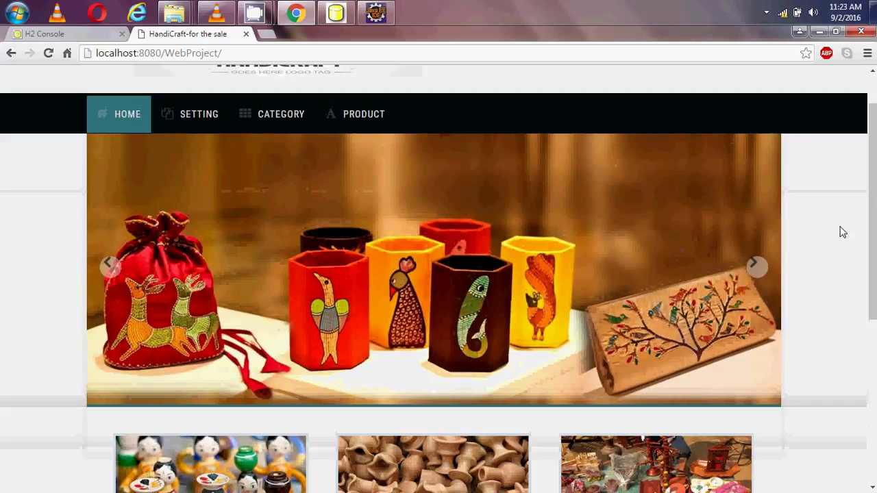
{"action": "left_click", "coordinate": [754, 271]}
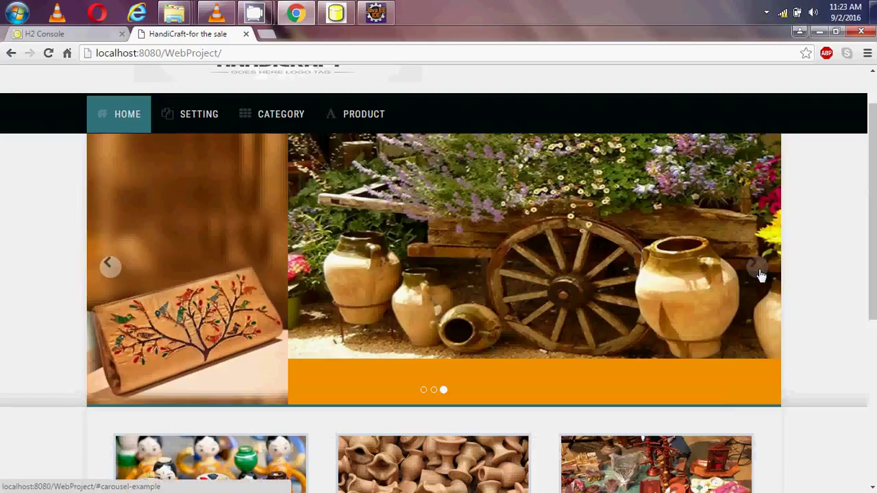
{"action": "left_click", "coordinate": [761, 274]}
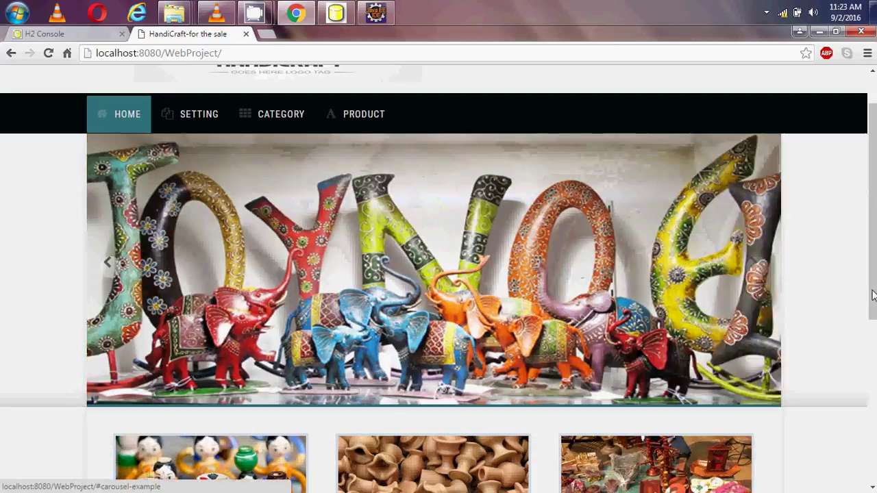
{"action": "scroll", "coordinate": [874, 295], "scroll_direction": "down", "scroll_amount": 3}
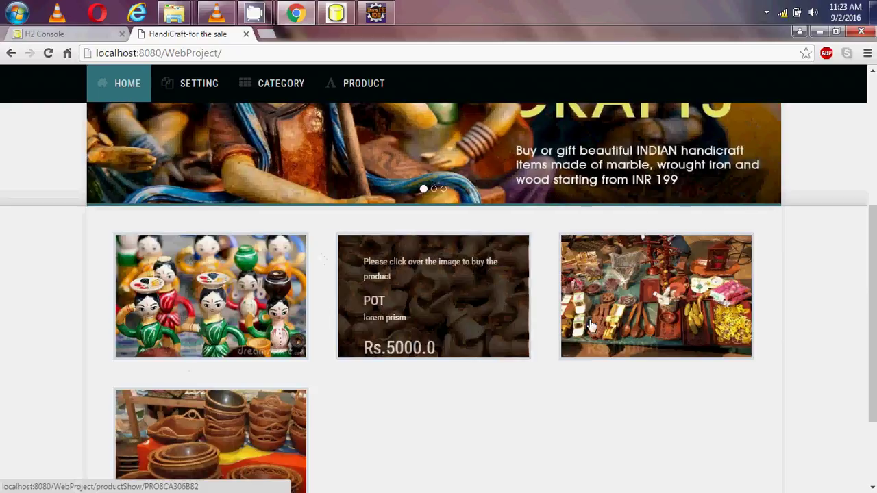
{"action": "scroll", "coordinate": [777, 469], "scroll_direction": "up", "scroll_amount": 4}
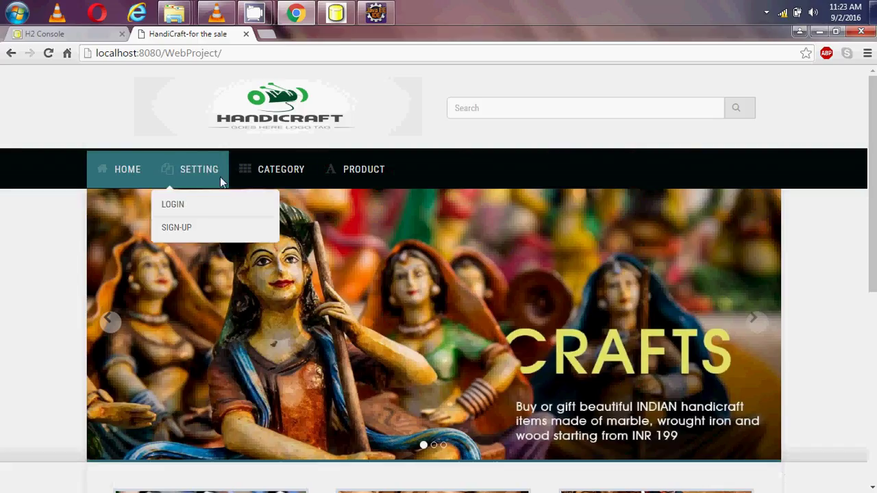
Step: Go to the login page from the SETTING menu
{"action": "mouse_move", "coordinate": [383, 174]}
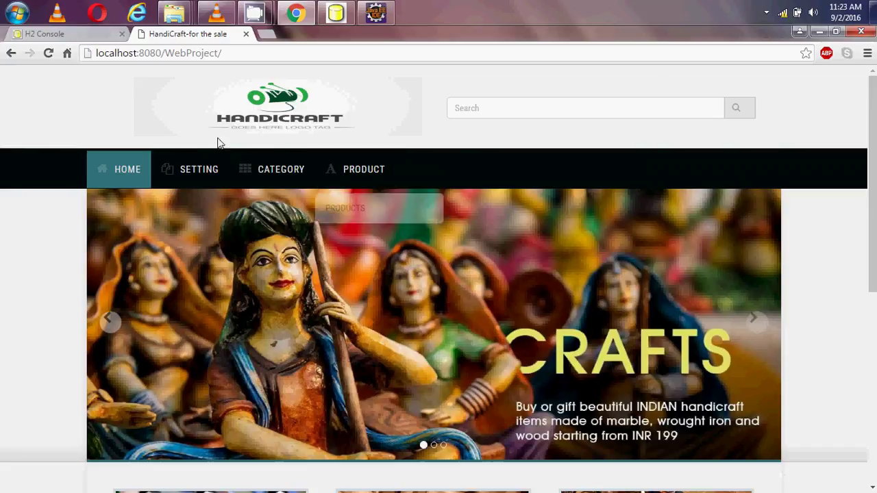
{"action": "mouse_move", "coordinate": [182, 168]}
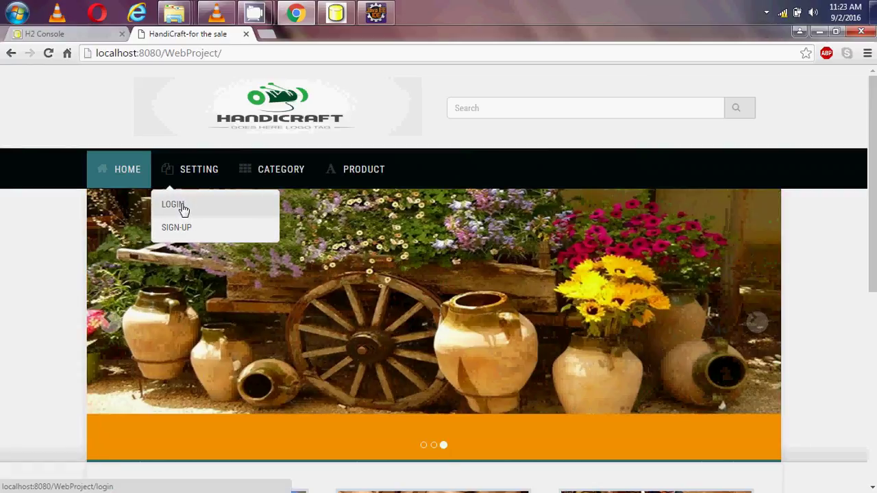
{"action": "left_click", "coordinate": [183, 205]}
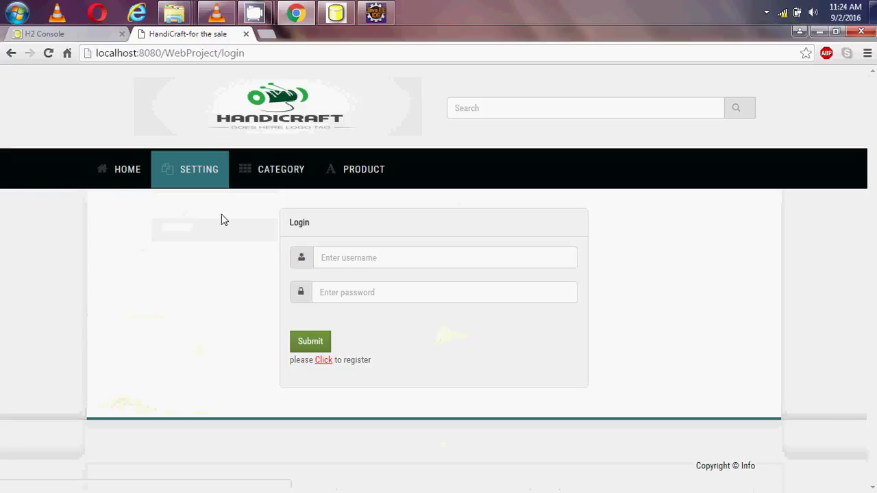
Step: Try signing in with the admin username and a password, which gets rejected
{"action": "left_click", "coordinate": [377, 262]}
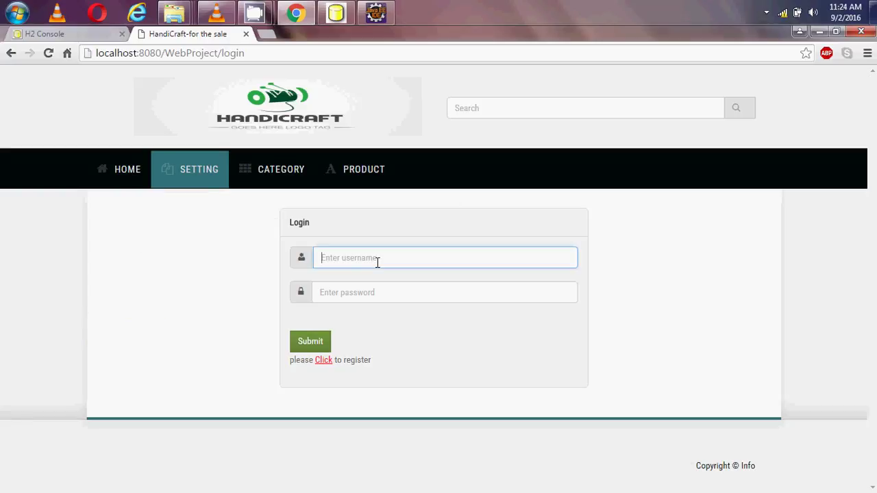
{"action": "type", "text": "admin"}
{"action": "key", "text": "Tab"}
{"action": "type", "text": "123456"}
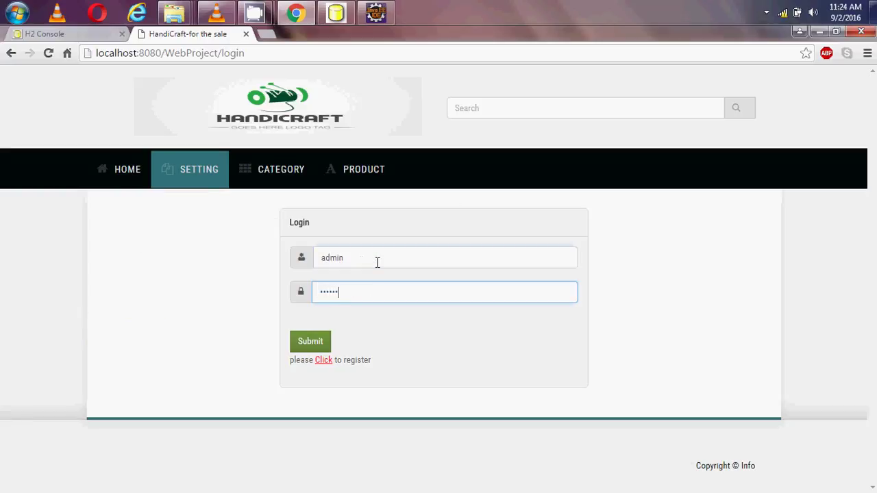
{"action": "key", "text": "Return"}
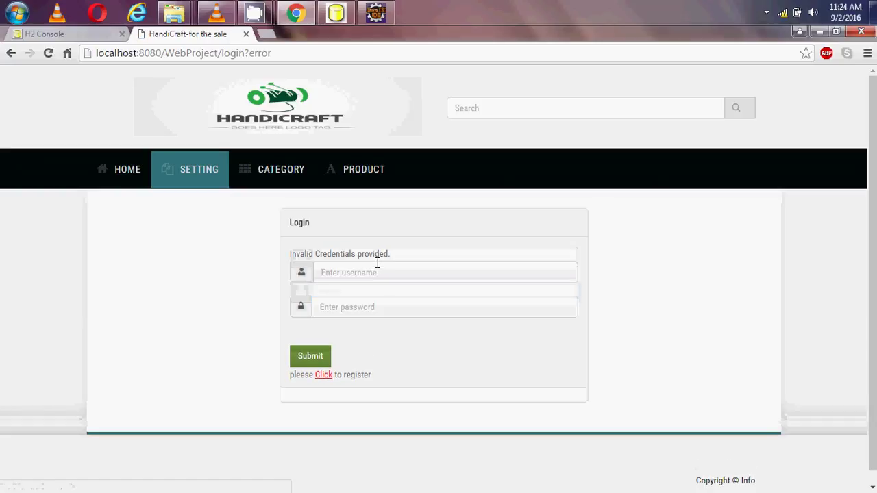
Step: Re-enter the admin username and the correct password to sign in as administrator
{"action": "left_click", "coordinate": [377, 272]}
{"action": "type", "text": "admin"}
{"action": "key", "text": "Tab"}
{"action": "type", "text": "12345"}
{"action": "left_click", "coordinate": [317, 357]}
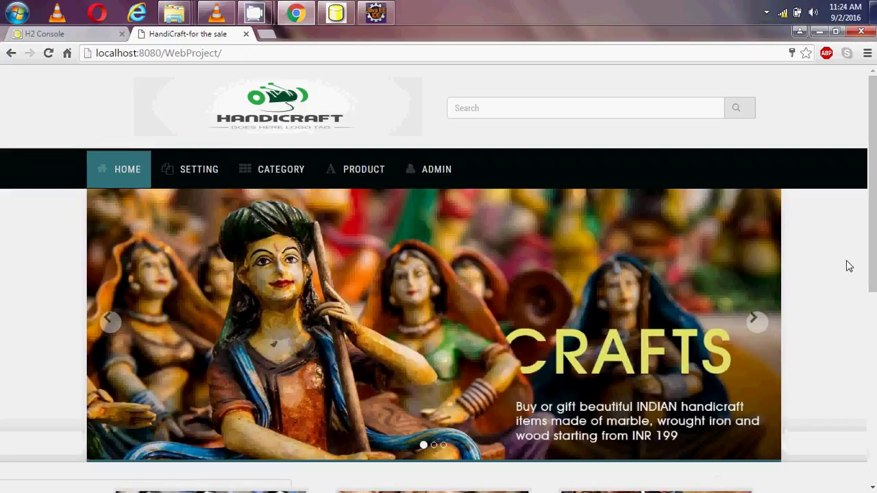
{"action": "scroll", "coordinate": [848, 264], "scroll_direction": "down", "scroll_amount": 1}
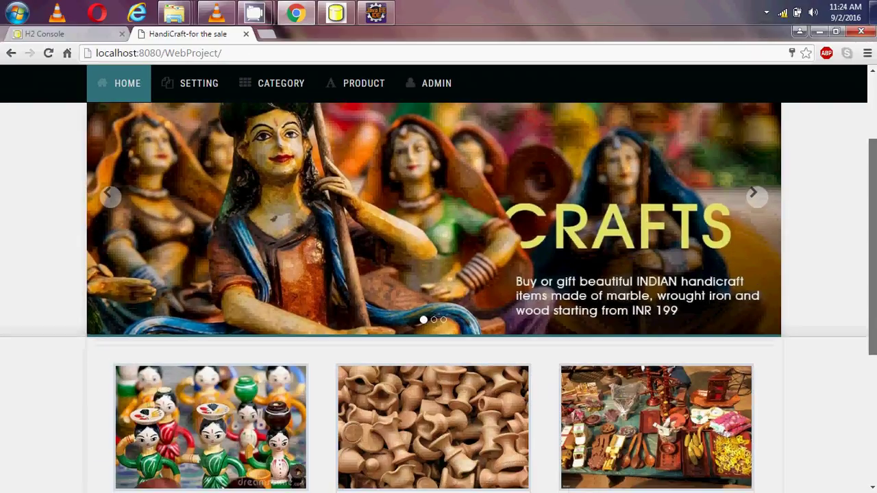
{"action": "scroll", "coordinate": [389, 203], "scroll_direction": "up", "scroll_amount": 1}
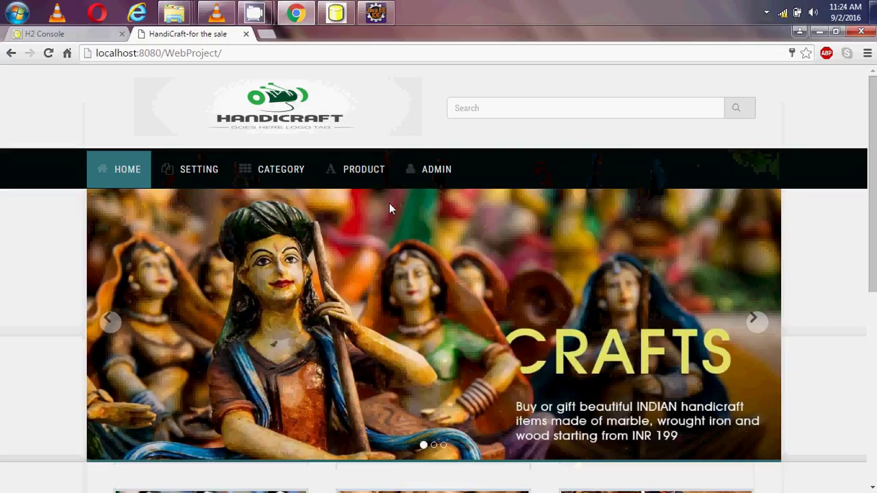
{"action": "left_click", "coordinate": [195, 169]}
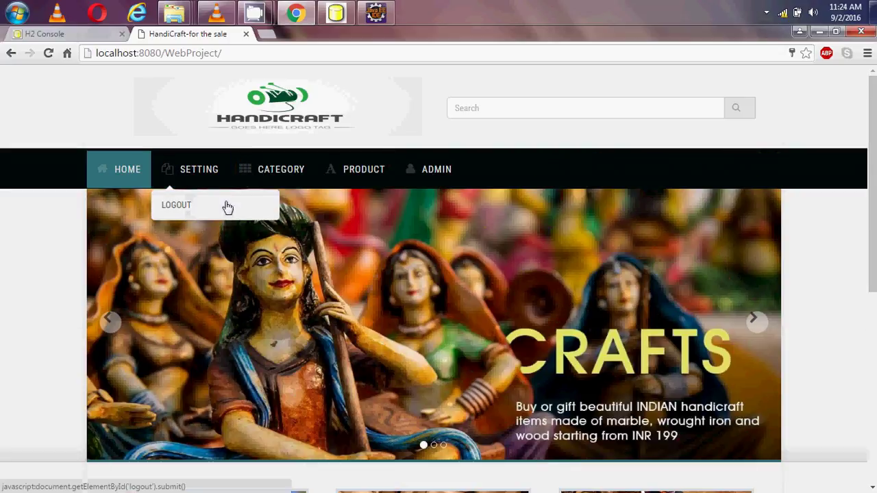
{"action": "left_click", "coordinate": [289, 181]}
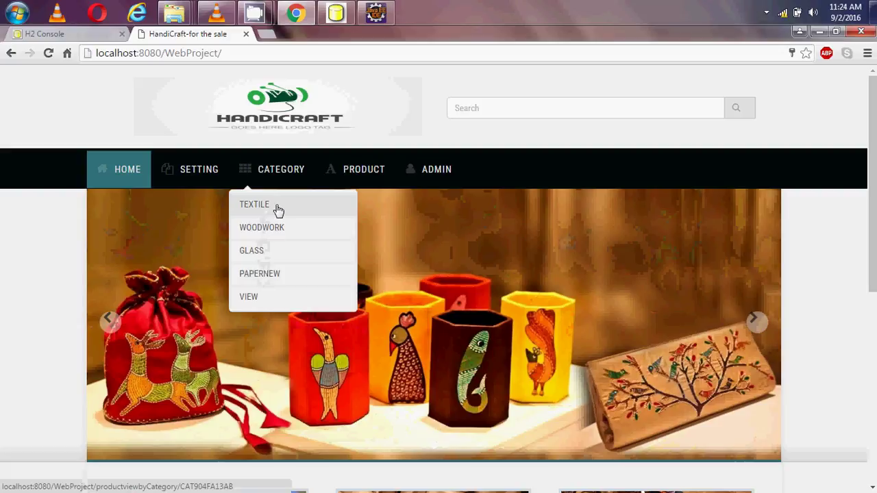
{"action": "left_click", "coordinate": [355, 178]}
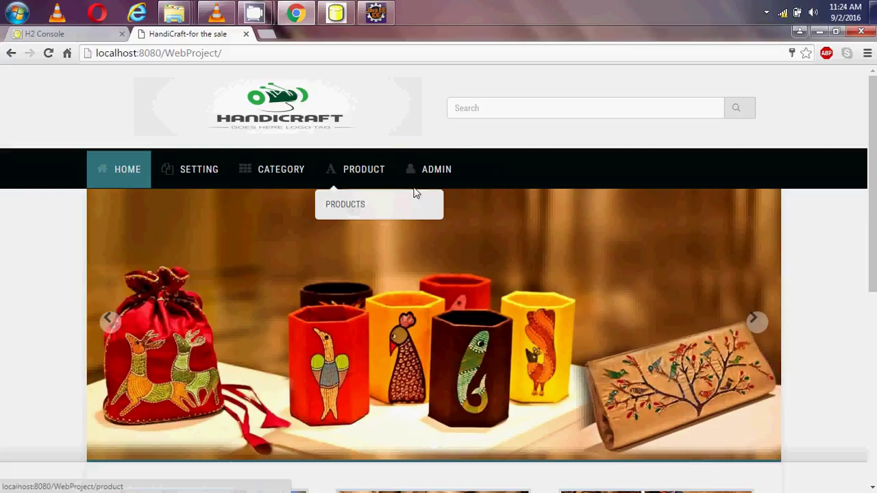
{"action": "mouse_move", "coordinate": [441, 172]}
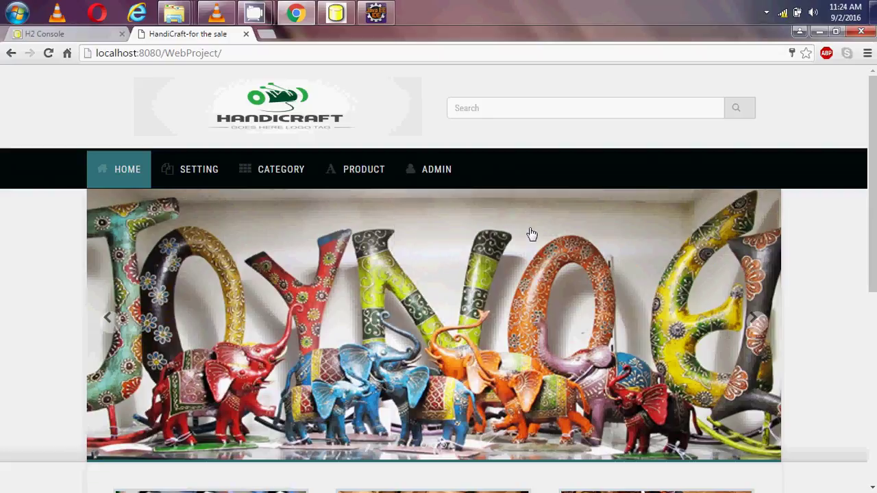
{"action": "mouse_move", "coordinate": [415, 165]}
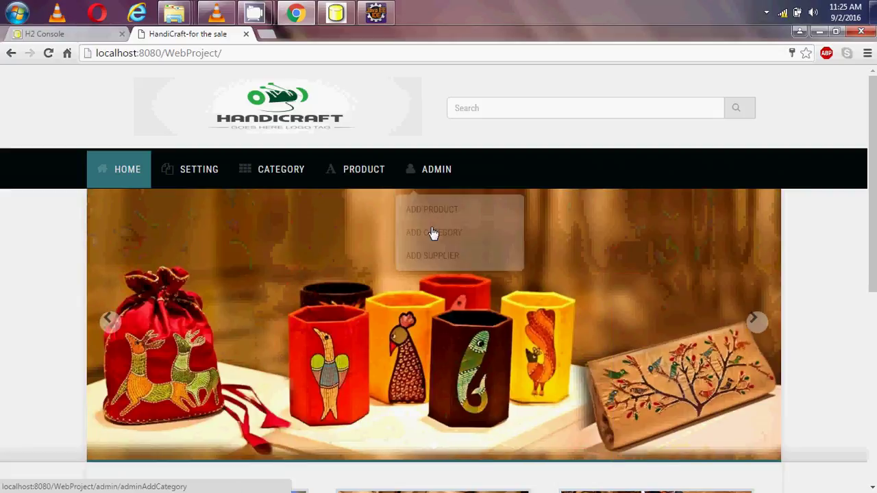
Step: Go to category management and begin a new category entry
{"action": "left_click", "coordinate": [438, 233]}
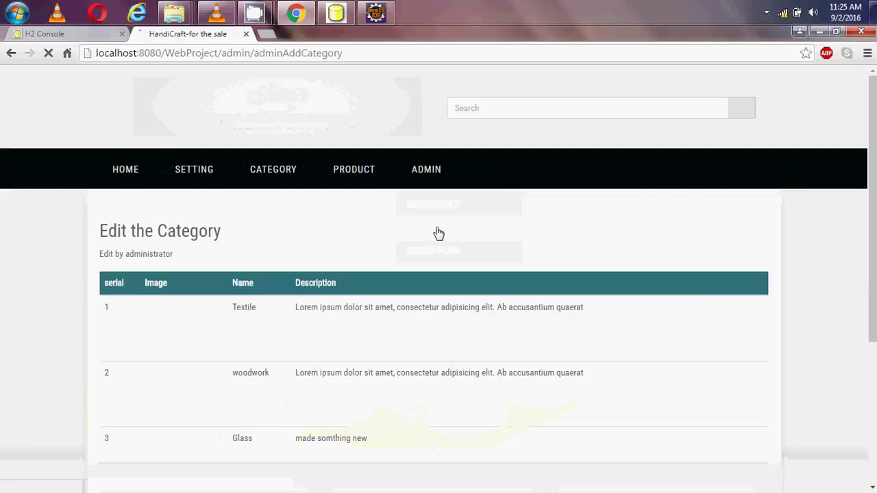
{"action": "scroll", "coordinate": [438, 335], "scroll_direction": "down", "scroll_amount": 3}
{"action": "left_click", "coordinate": [151, 396]}
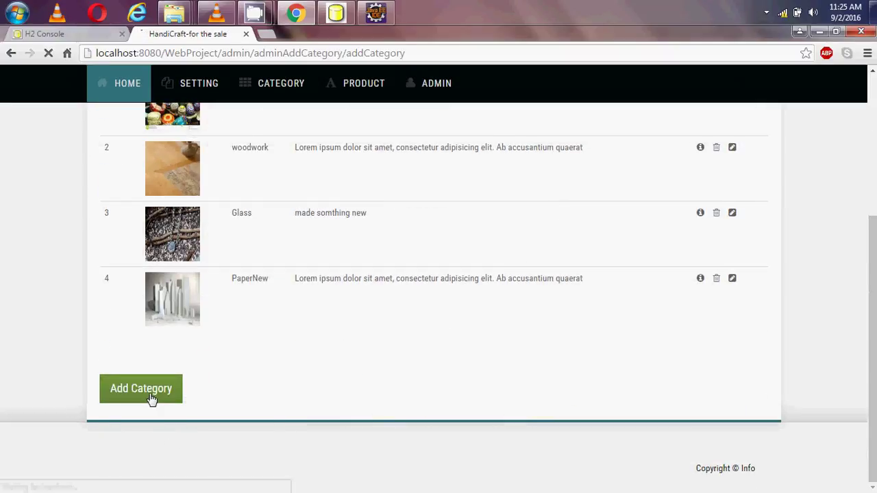
Step: Save category 'wax' described 'this a wax category', then begin another entry
{"action": "left_click", "coordinate": [307, 280]}
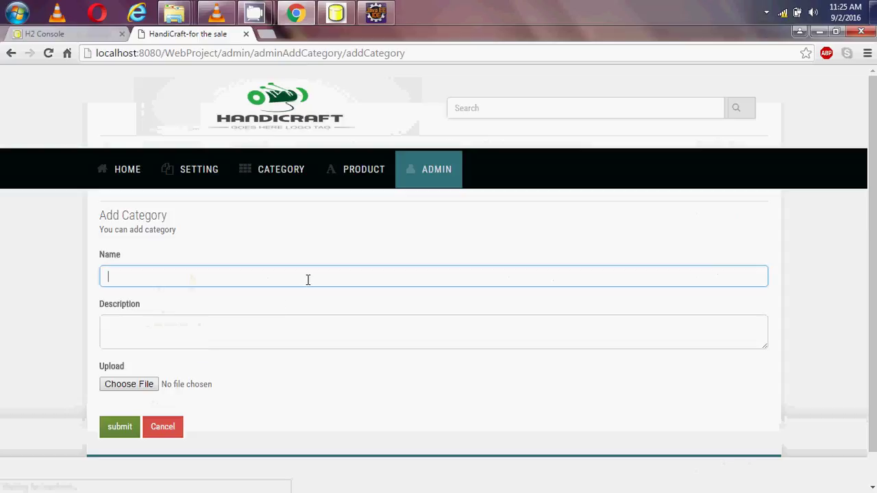
{"action": "type", "text": "wax"}
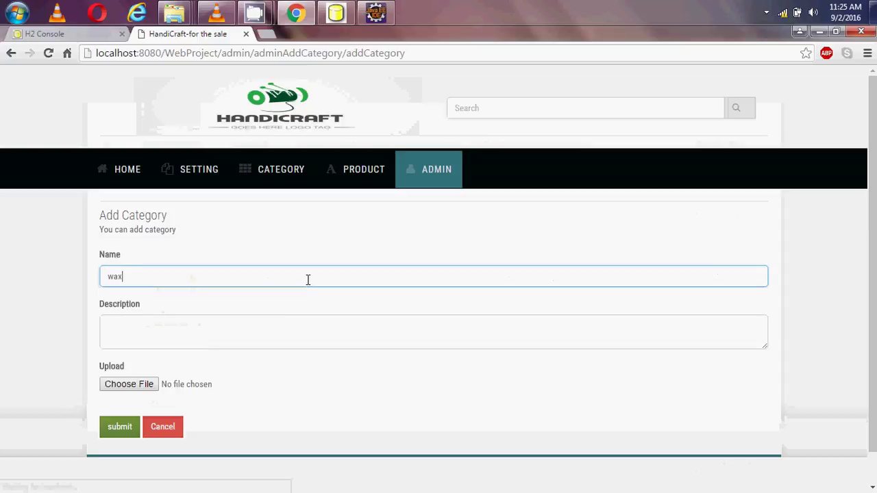
{"action": "left_click", "coordinate": [273, 323]}
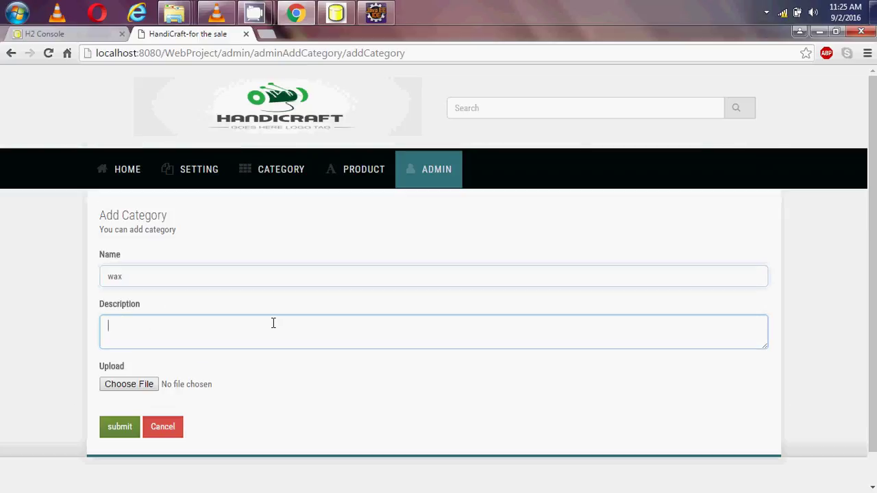
{"action": "type", "text": "thi"}
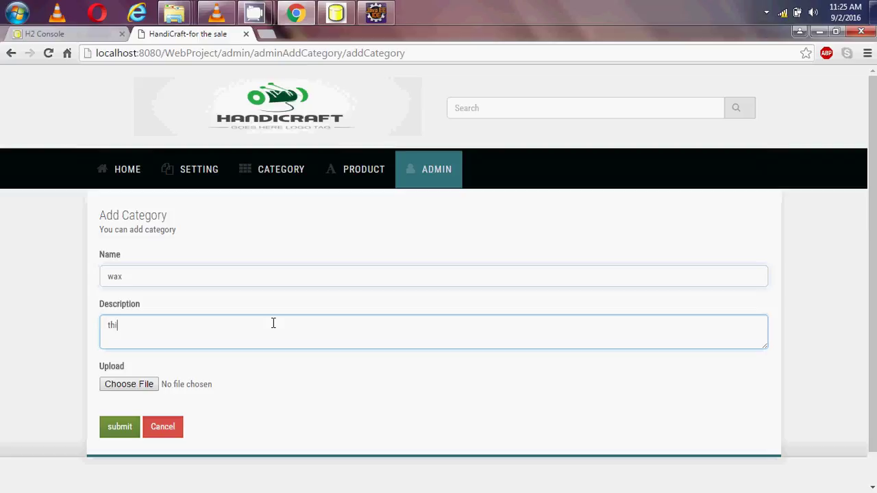
{"action": "type", "text": "s a "}
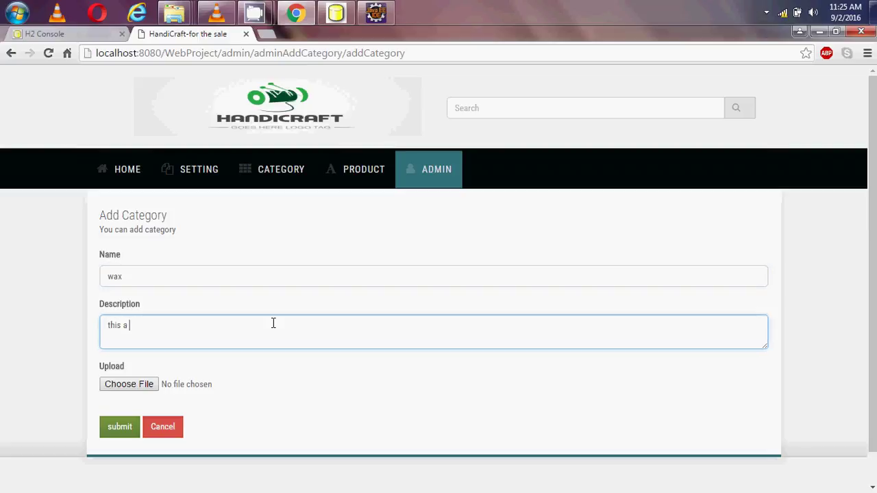
{"action": "type", "text": "wax category"}
{"action": "left_click", "coordinate": [119, 427]}
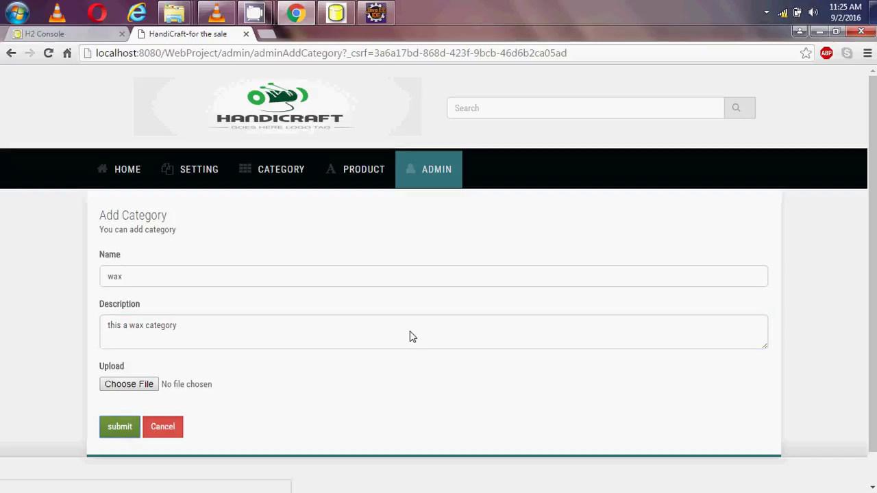
{"action": "scroll", "coordinate": [411, 336], "scroll_direction": "down", "scroll_amount": 4}
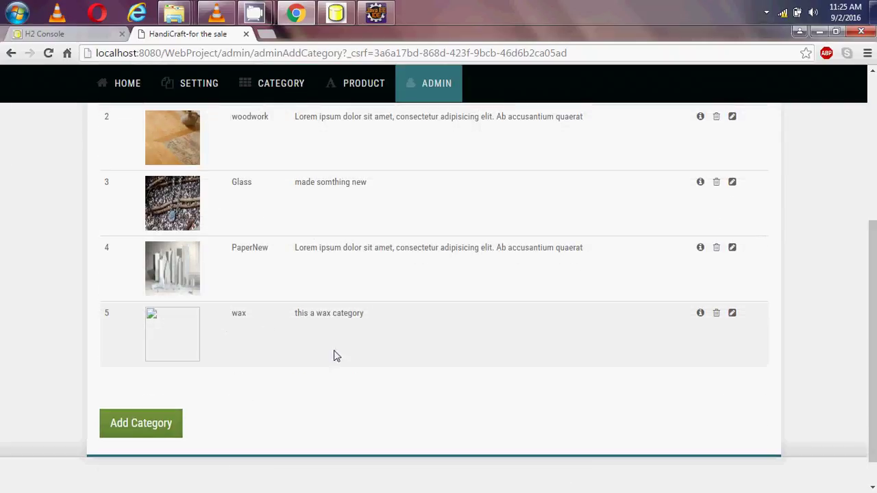
{"action": "left_click", "coordinate": [151, 424]}
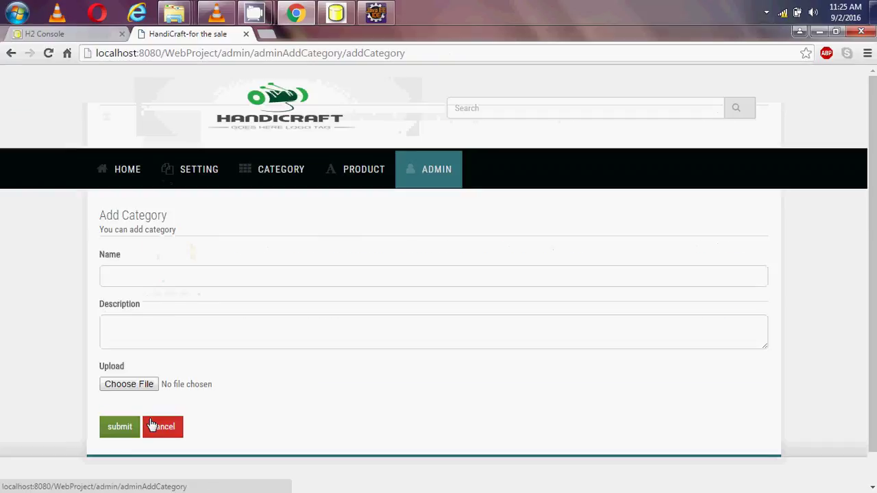
Step: Save a new category 'sand' with description 'this is sand'
{"action": "left_click", "coordinate": [325, 277]}
{"action": "type", "text": "sand"}
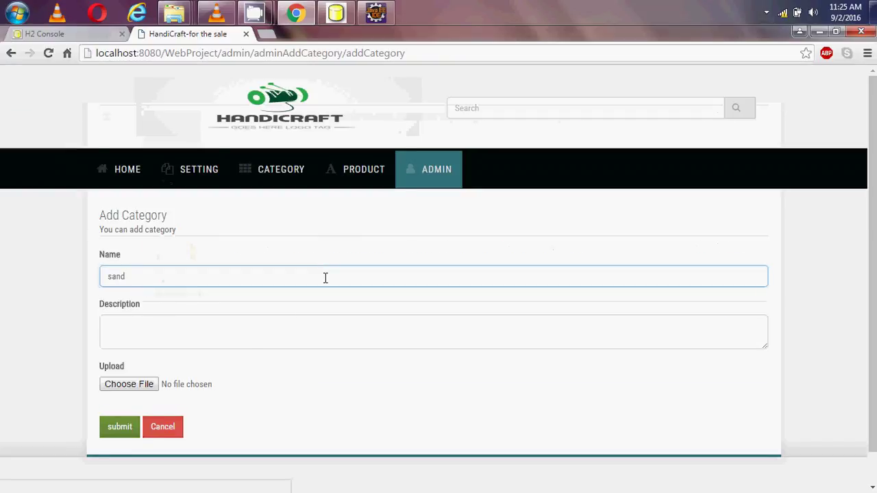
{"action": "left_click", "coordinate": [246, 356]}
{"action": "left_click", "coordinate": [276, 336]}
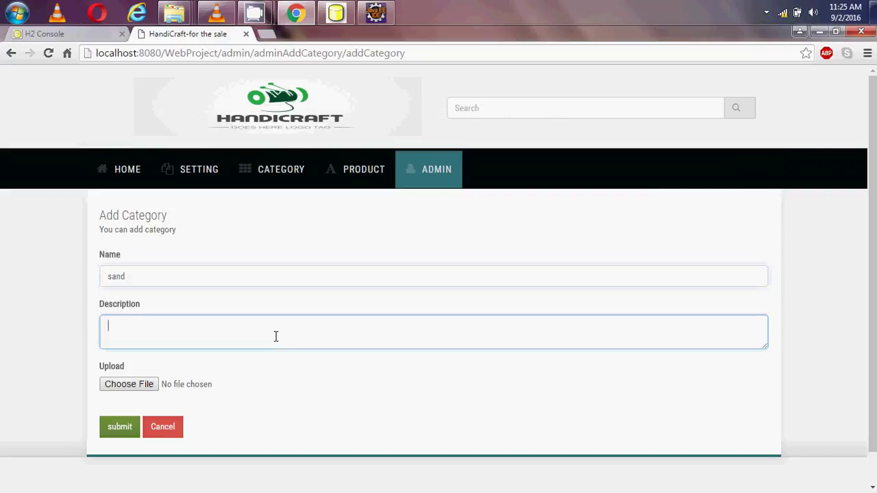
{"action": "type", "text": "this is sand"}
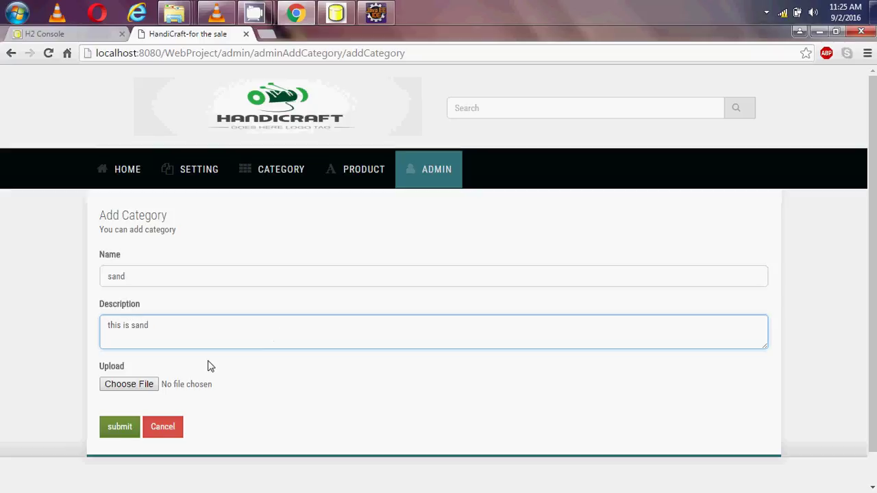
{"action": "left_click", "coordinate": [123, 427]}
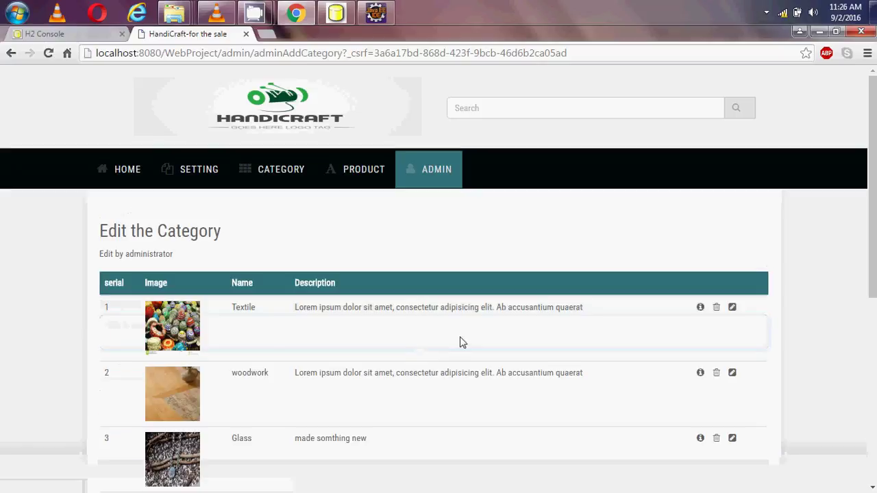
Step: Review the category list, then go to ADMIN > ADD PRODUCT
{"action": "scroll", "coordinate": [463, 343], "scroll_direction": "down", "scroll_amount": 3}
{"action": "scroll", "coordinate": [462, 343], "scroll_direction": "down", "scroll_amount": 2}
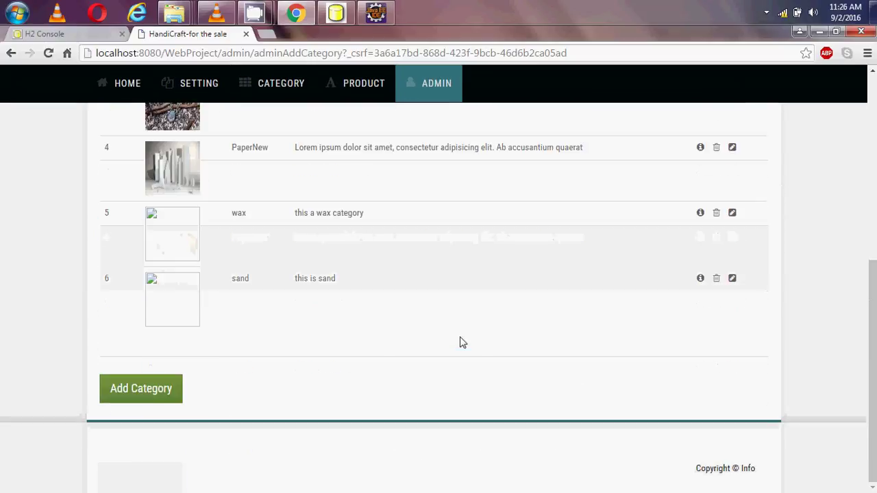
{"action": "scroll", "coordinate": [462, 342], "scroll_direction": "up", "scroll_amount": 2}
{"action": "scroll", "coordinate": [463, 343], "scroll_direction": "down", "scroll_amount": 2}
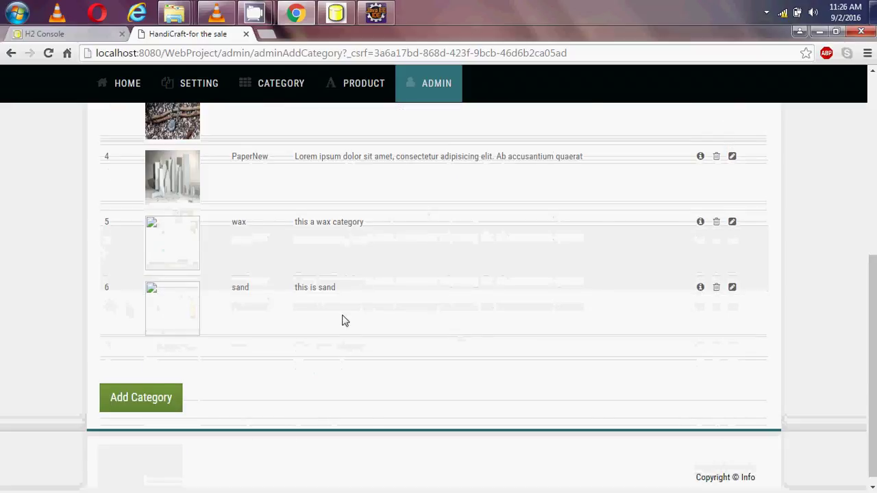
{"action": "scroll", "coordinate": [343, 319], "scroll_direction": "up", "scroll_amount": 1}
{"action": "scroll", "coordinate": [454, 372], "scroll_direction": "up", "scroll_amount": 3}
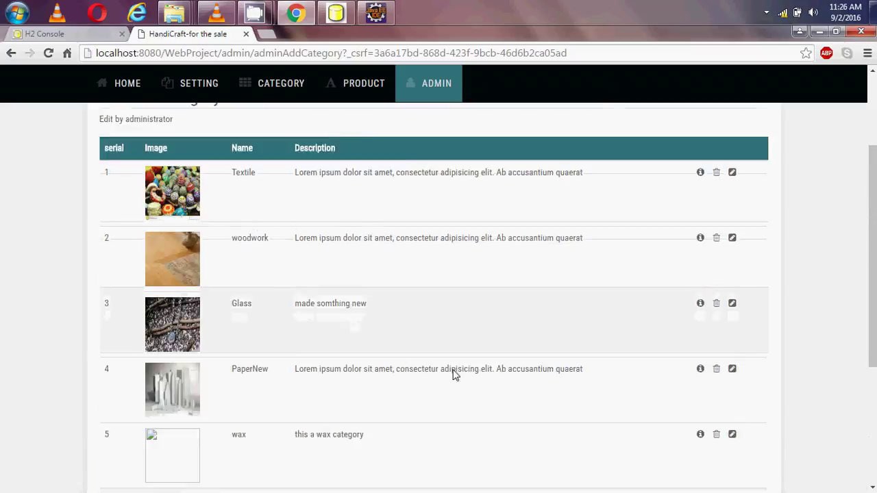
{"action": "mouse_move", "coordinate": [282, 117]}
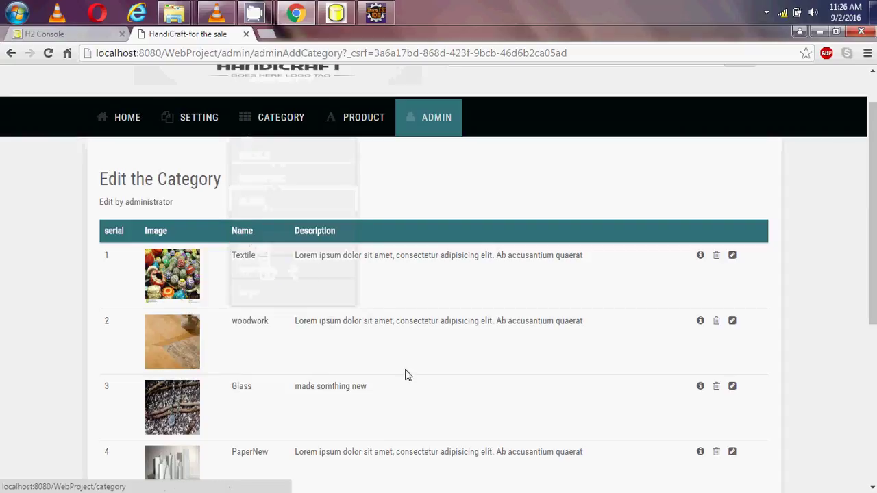
{"action": "scroll", "coordinate": [511, 356], "scroll_direction": "down", "scroll_amount": 2}
{"action": "scroll", "coordinate": [512, 355], "scroll_direction": "down", "scroll_amount": 2}
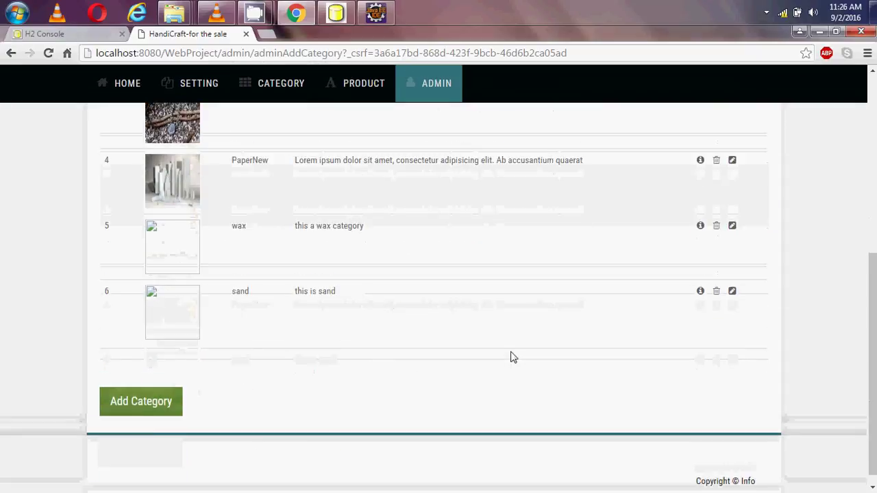
{"action": "scroll", "coordinate": [507, 353], "scroll_direction": "up", "scroll_amount": 5}
{"action": "mouse_move", "coordinate": [438, 172]}
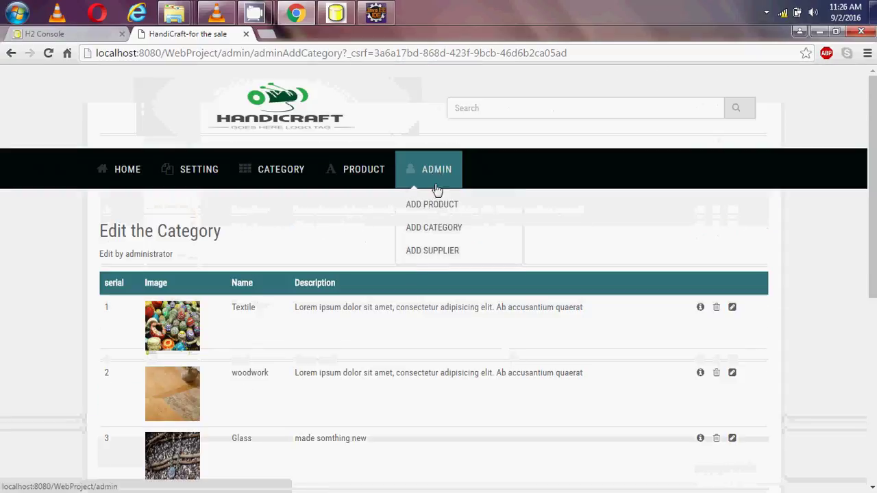
{"action": "left_click", "coordinate": [436, 203]}
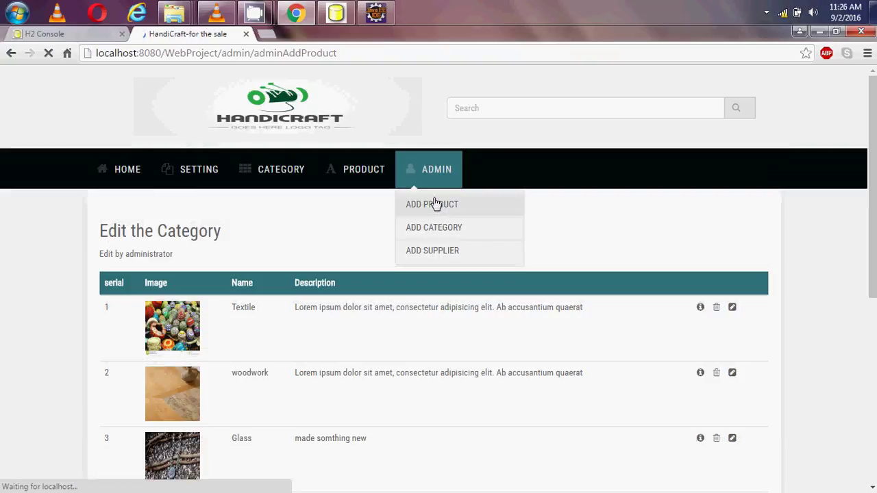
Step: Begin product wax1 in the wax category with quantity 10 and a different supplier
{"action": "scroll", "coordinate": [313, 323], "scroll_direction": "down", "scroll_amount": 4}
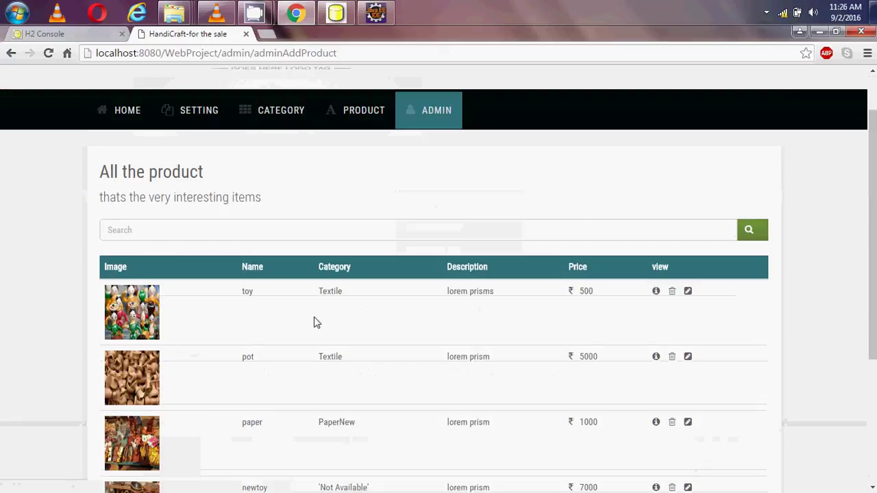
{"action": "left_click", "coordinate": [141, 389]}
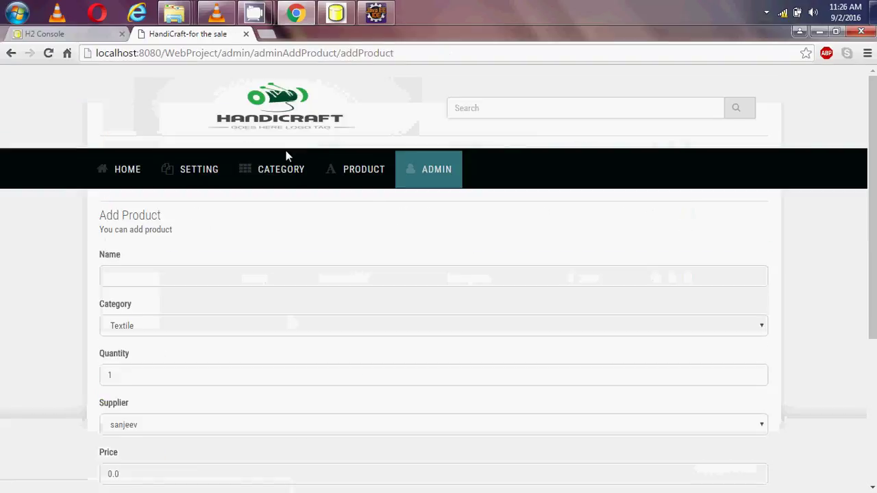
{"action": "left_click", "coordinate": [235, 282]}
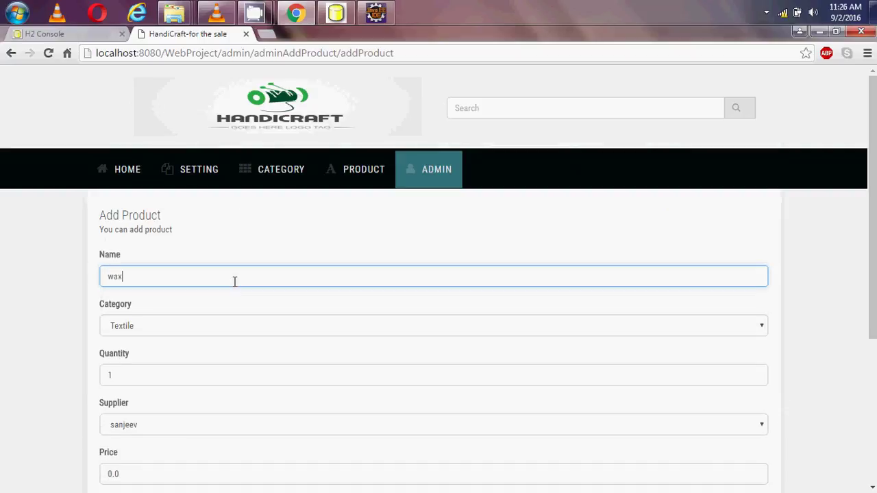
{"action": "left_click", "coordinate": [247, 331]}
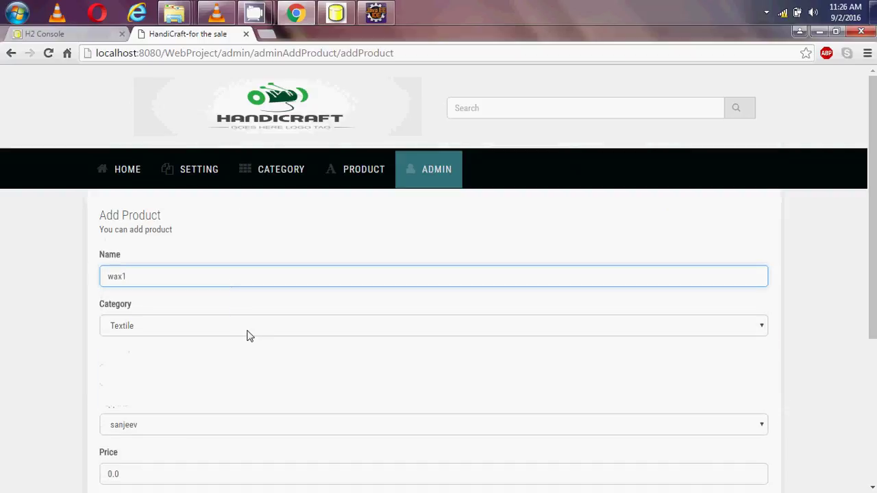
{"action": "left_click", "coordinate": [185, 389]}
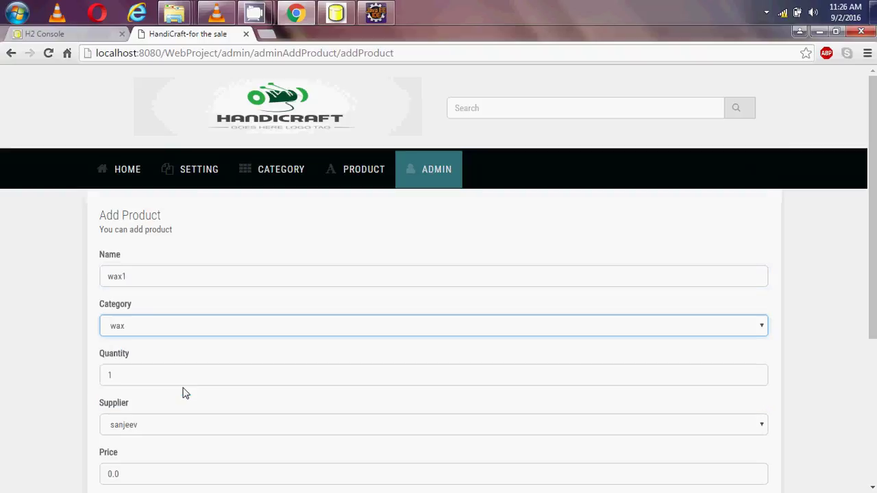
{"action": "left_click", "coordinate": [217, 379]}
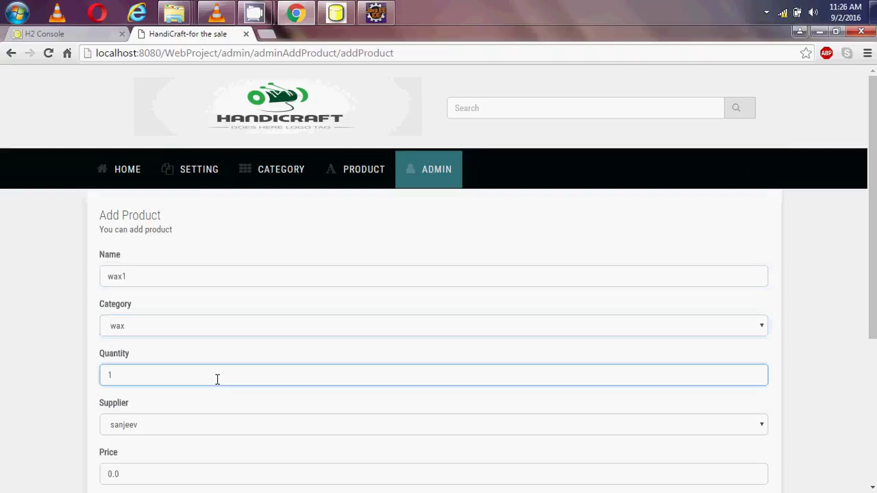
{"action": "type", "text": "0"}
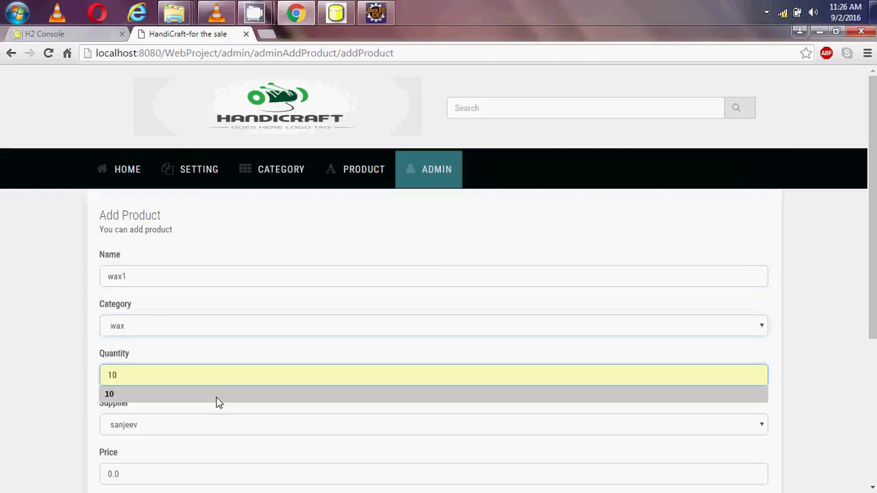
{"action": "scroll", "coordinate": [215, 456], "scroll_direction": "down", "scroll_amount": 1}
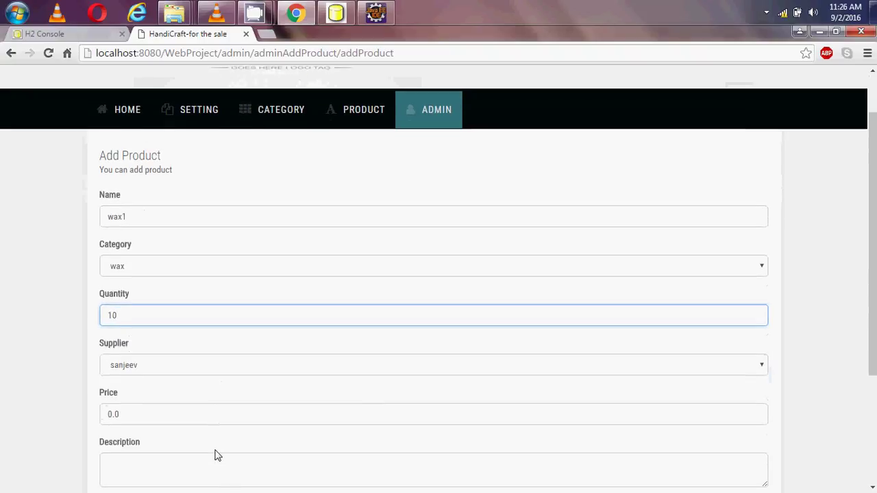
{"action": "left_click", "coordinate": [382, 373]}
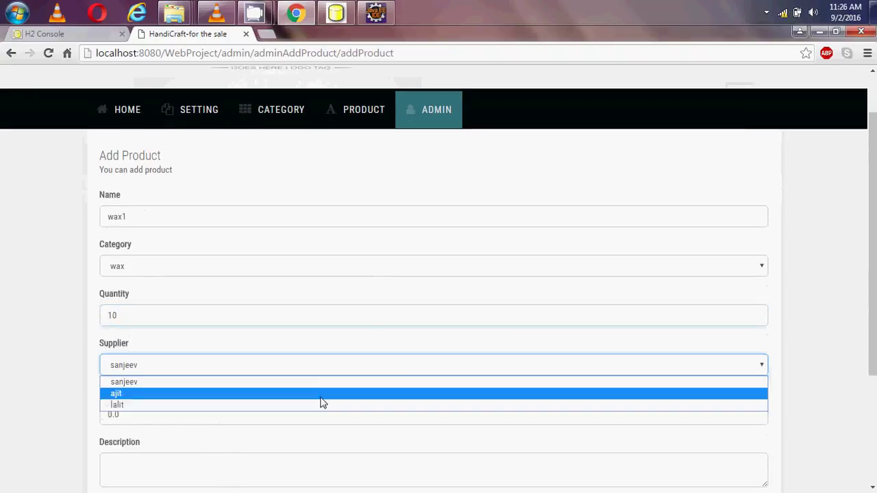
{"action": "left_click", "coordinate": [317, 406]}
Step: Set wax1's price to 100 and description to 'this made with wax'
{"action": "scroll", "coordinate": [317, 407], "scroll_direction": "down", "scroll_amount": 3}
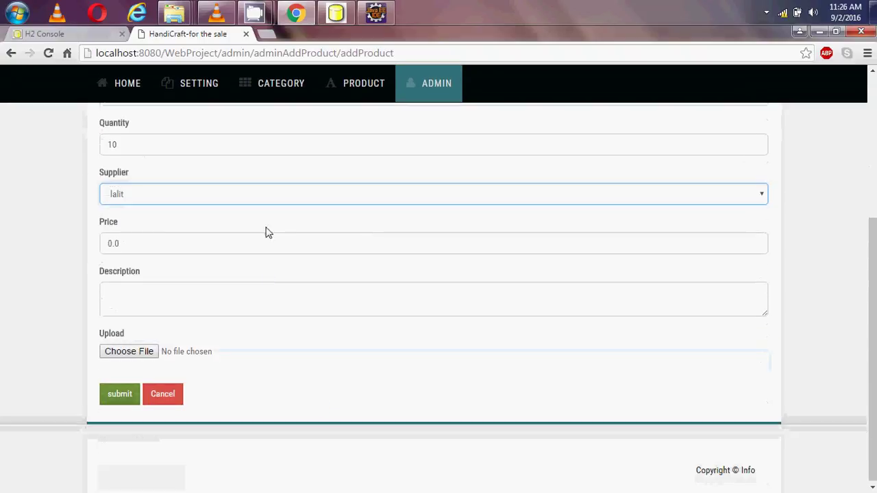
{"action": "left_click", "coordinate": [270, 245]}
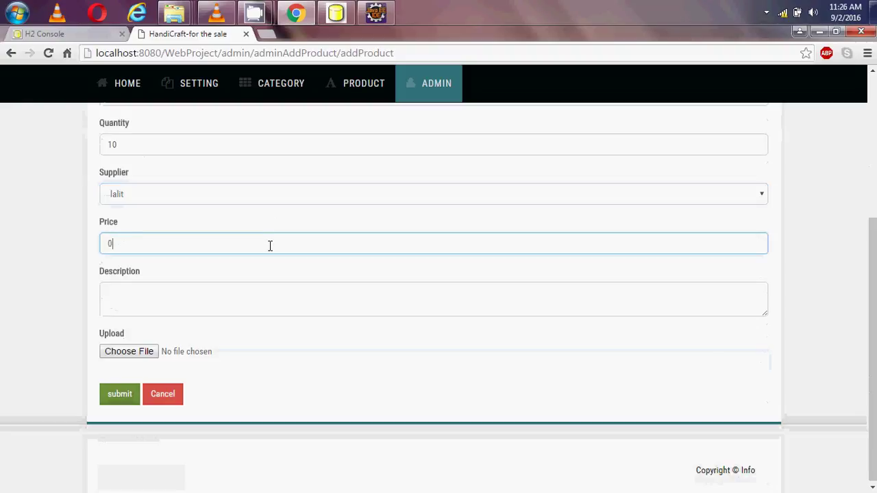
{"action": "type", "text": "100"}
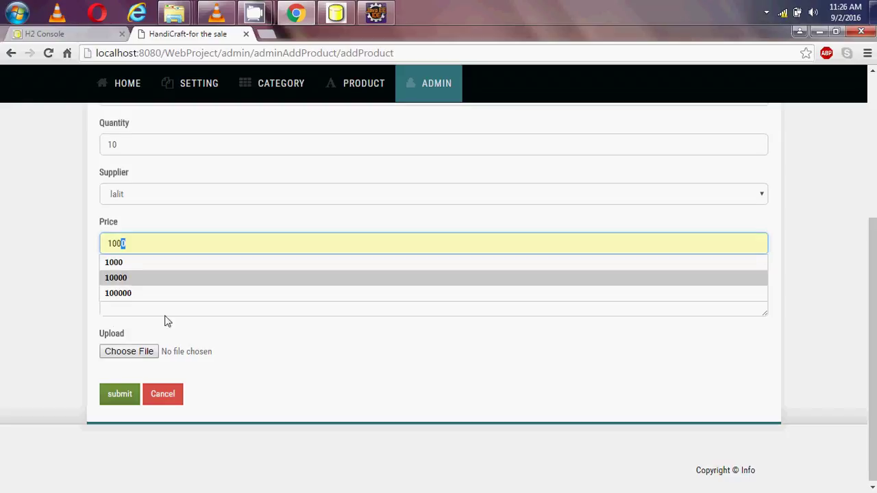
{"action": "left_click", "coordinate": [201, 305]}
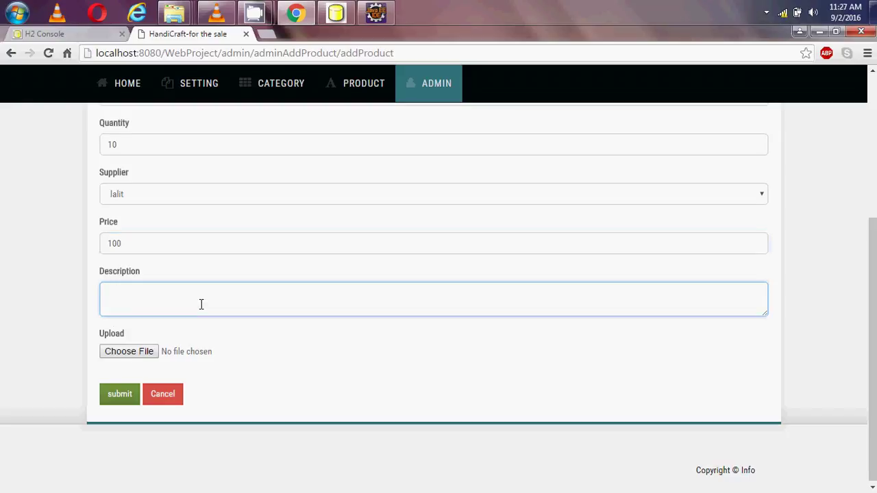
{"action": "type", "text": "this made"}
{"action": "key", "text": "BackSpace"}
{"action": "type", "text": "with wax"}
Step: Attach handicraft-marble-6.jpg from Downloads > img > product and submit wax1
{"action": "left_click", "coordinate": [144, 353]}
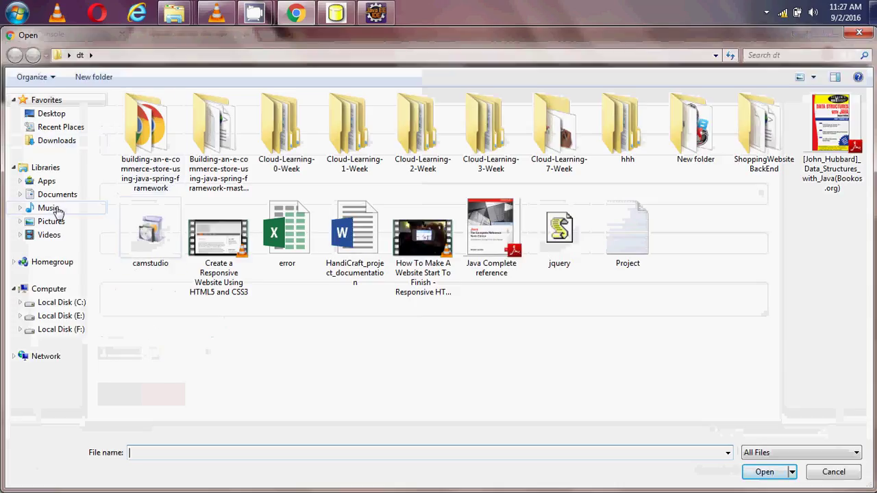
{"action": "left_click", "coordinate": [68, 140]}
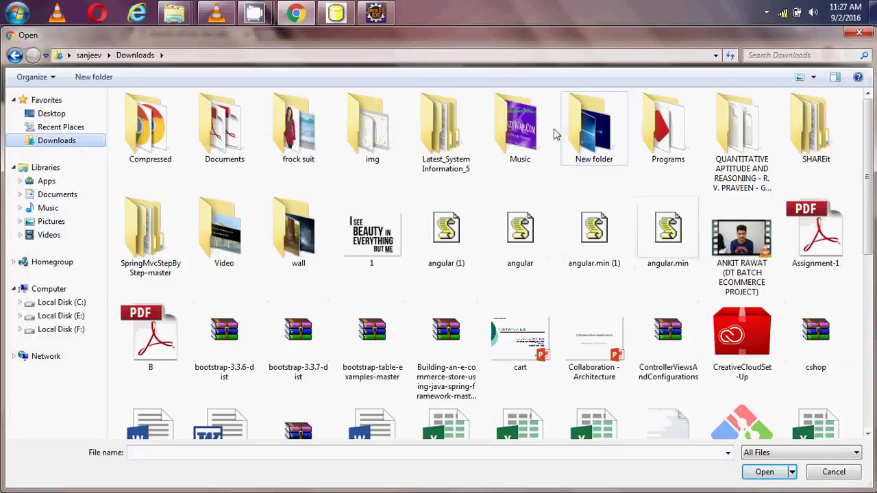
{"action": "left_click", "coordinate": [388, 137]}
{"action": "double_click", "coordinate": [387, 138]}
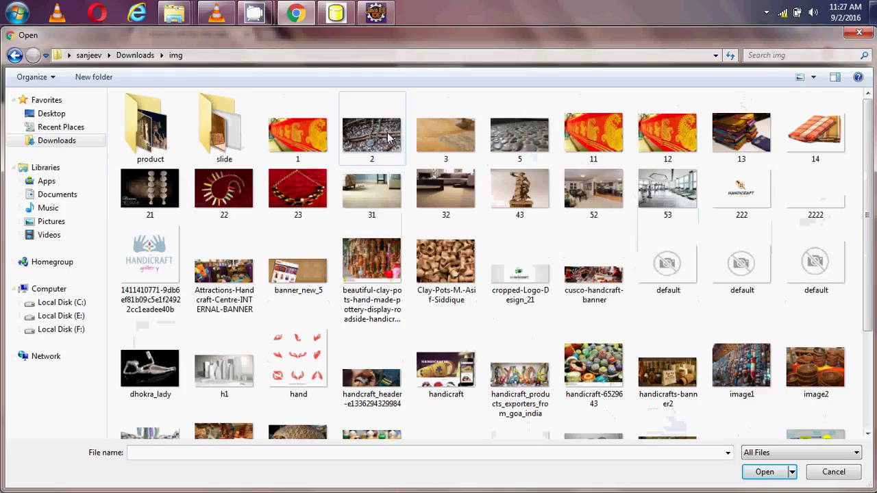
{"action": "double_click", "coordinate": [163, 138]}
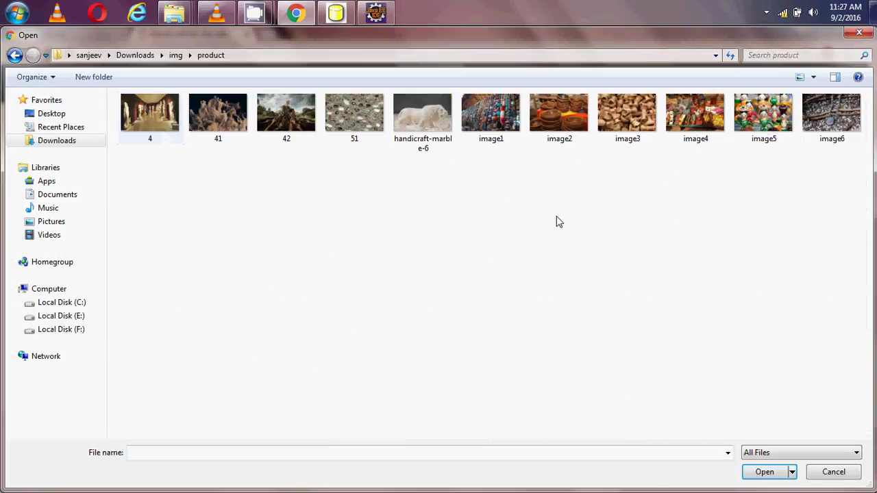
{"action": "left_click", "coordinate": [440, 130]}
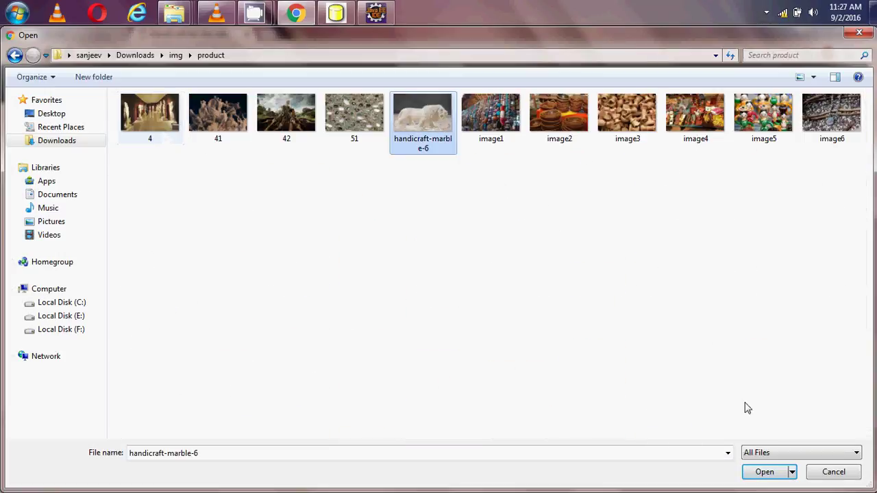
{"action": "left_click", "coordinate": [765, 472]}
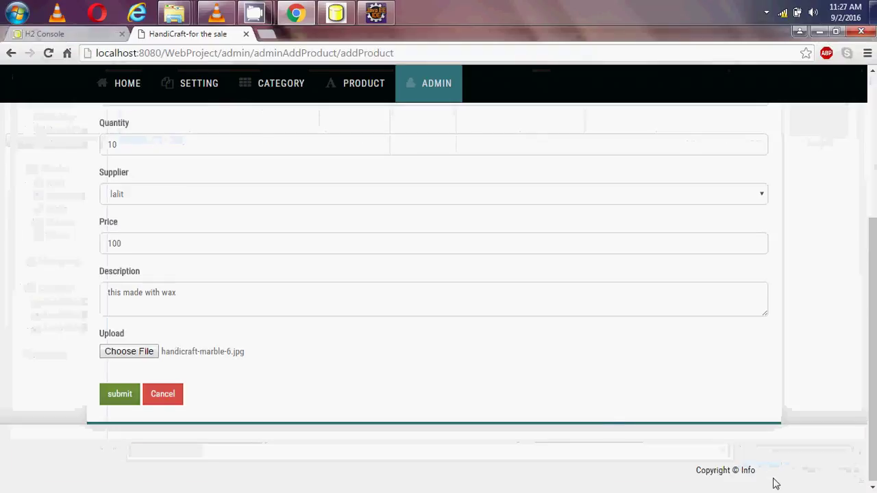
{"action": "left_click", "coordinate": [121, 399]}
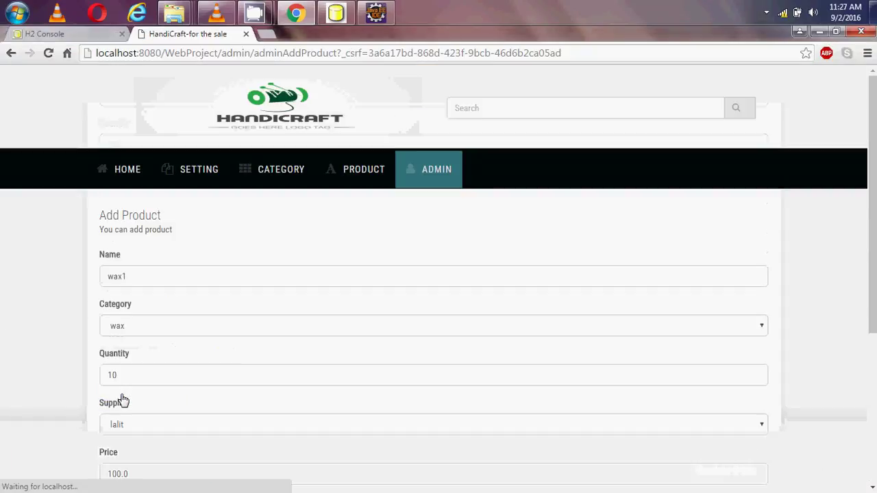
Step: Change wax1's price to 500, reattach handicraft-marble-6, resubmit, and check the product list
{"action": "scroll", "coordinate": [323, 339], "scroll_direction": "down", "scroll_amount": 3}
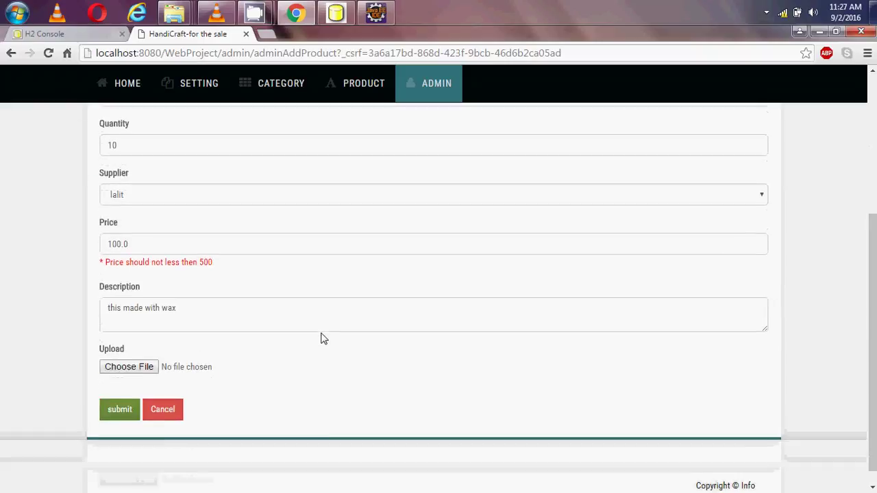
{"action": "left_click", "coordinate": [222, 247]}
{"action": "key", "text": "BackSpace"}
{"action": "key", "text": "BackSpace"}
{"action": "key", "text": "BackSpace"}
{"action": "type", "text": "500"}
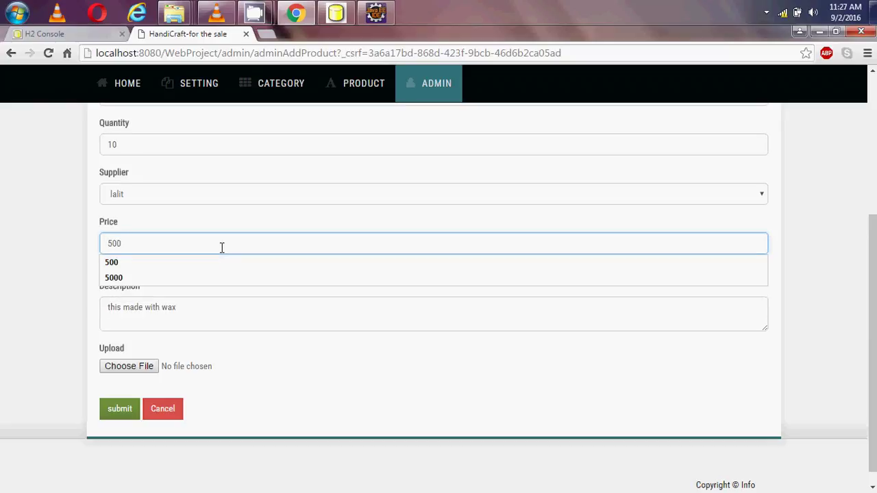
{"action": "left_click", "coordinate": [140, 368]}
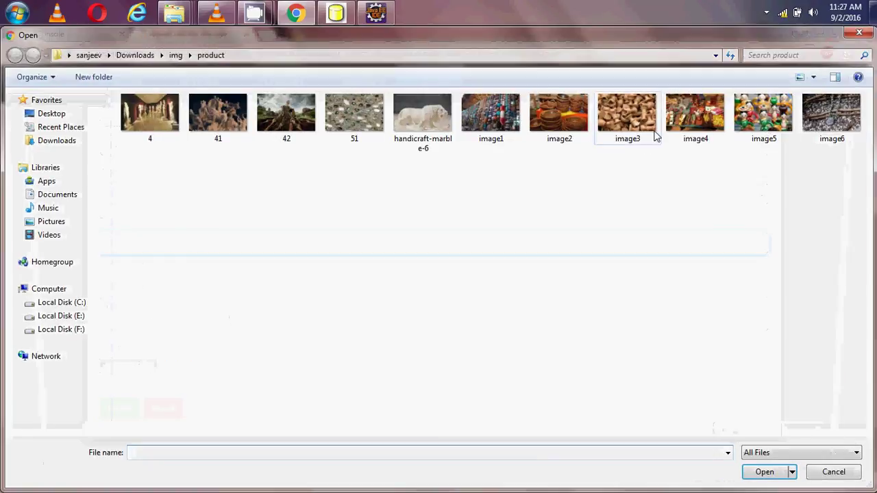
{"action": "left_click", "coordinate": [422, 120]}
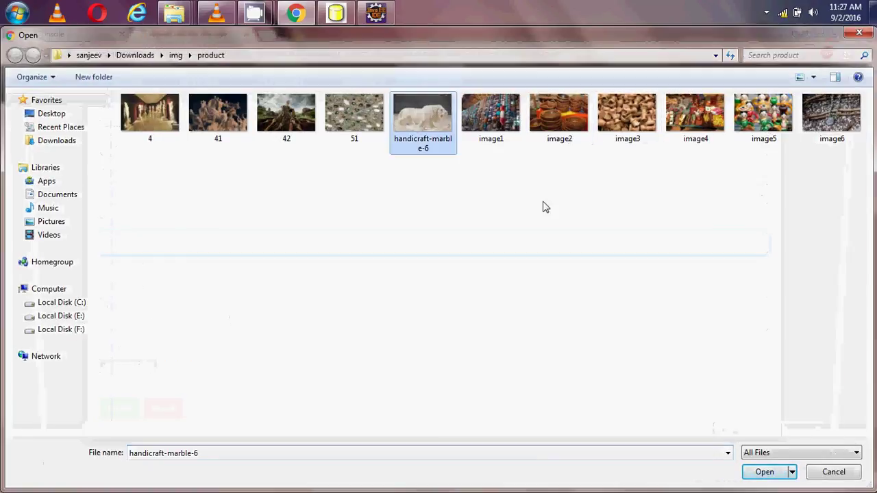
{"action": "left_click", "coordinate": [764, 472]}
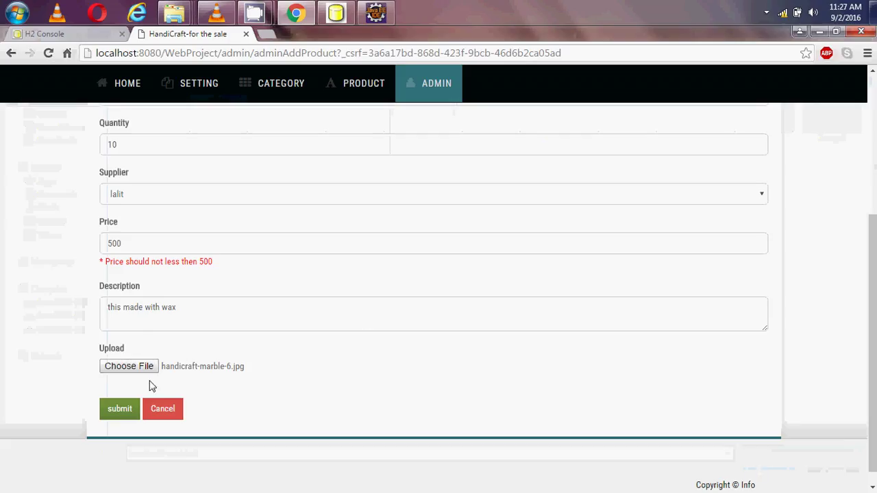
{"action": "left_click", "coordinate": [127, 415]}
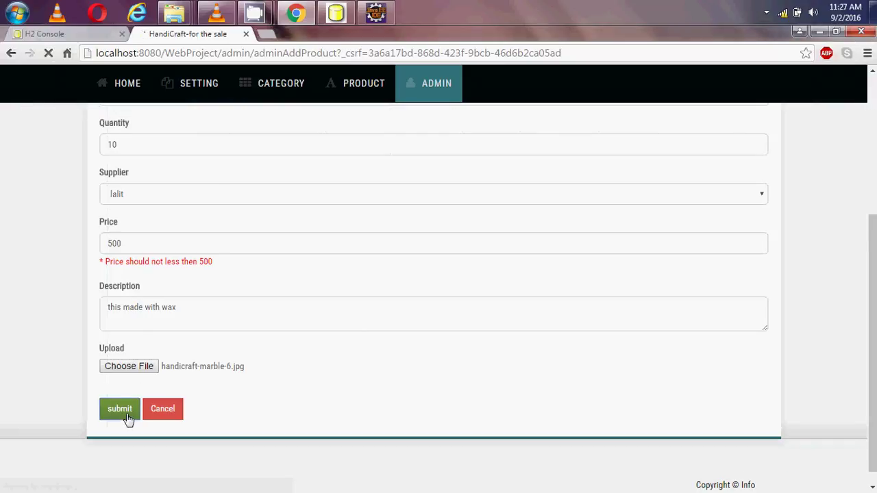
{"action": "scroll", "coordinate": [441, 372], "scroll_direction": "down", "scroll_amount": 5}
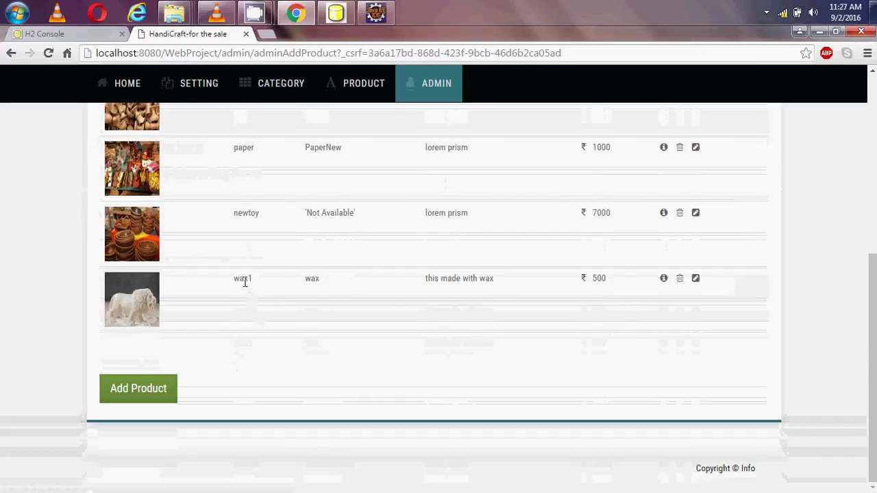
{"action": "scroll", "coordinate": [392, 300], "scroll_direction": "up", "scroll_amount": 2}
{"action": "scroll", "coordinate": [392, 299], "scroll_direction": "down", "scroll_amount": 2}
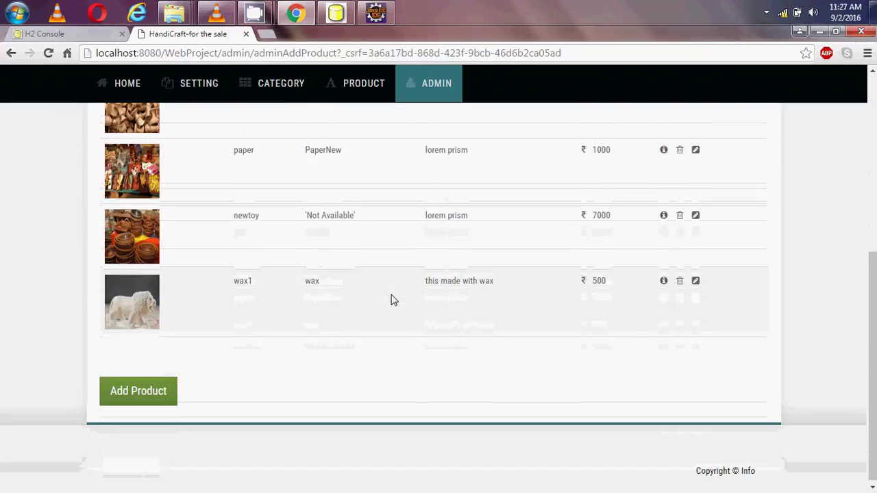
Step: Begin product wax2 in the wax category with quantity 10 and a different supplier
{"action": "left_click", "coordinate": [140, 403]}
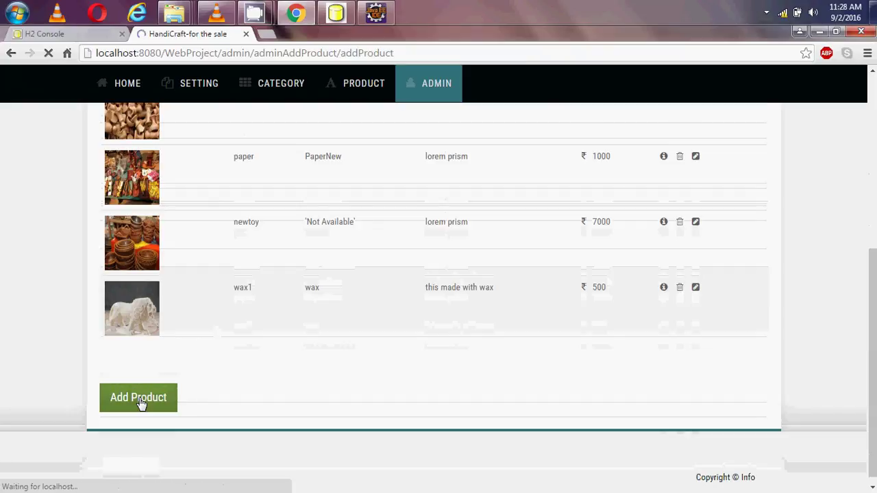
{"action": "left_click", "coordinate": [264, 272]}
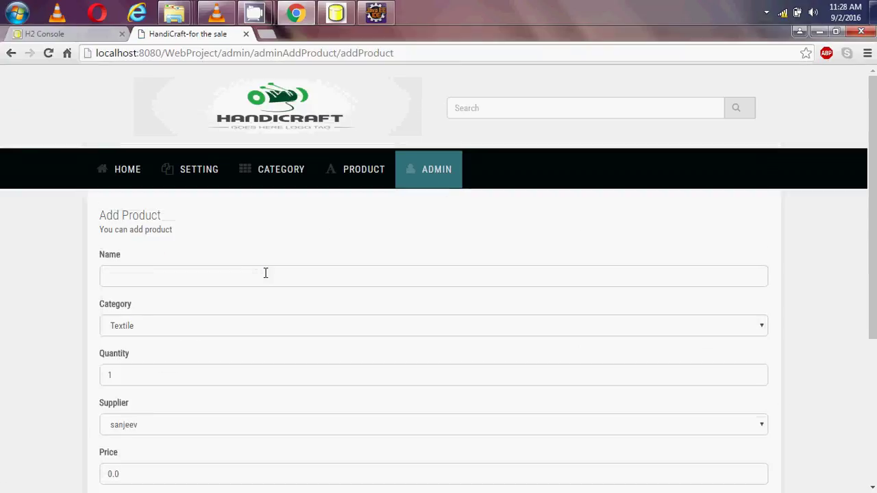
{"action": "type", "text": "wax2"}
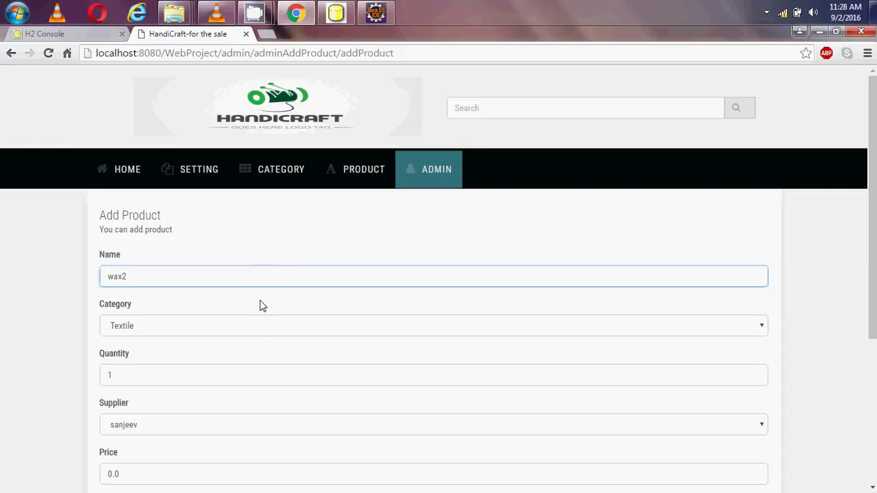
{"action": "left_click", "coordinate": [256, 327]}
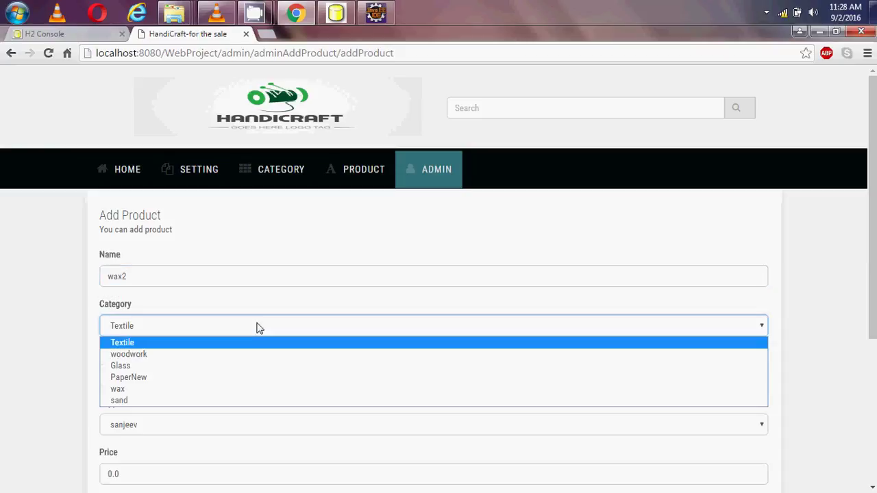
{"action": "left_click", "coordinate": [239, 390]}
{"action": "left_click", "coordinate": [286, 375]}
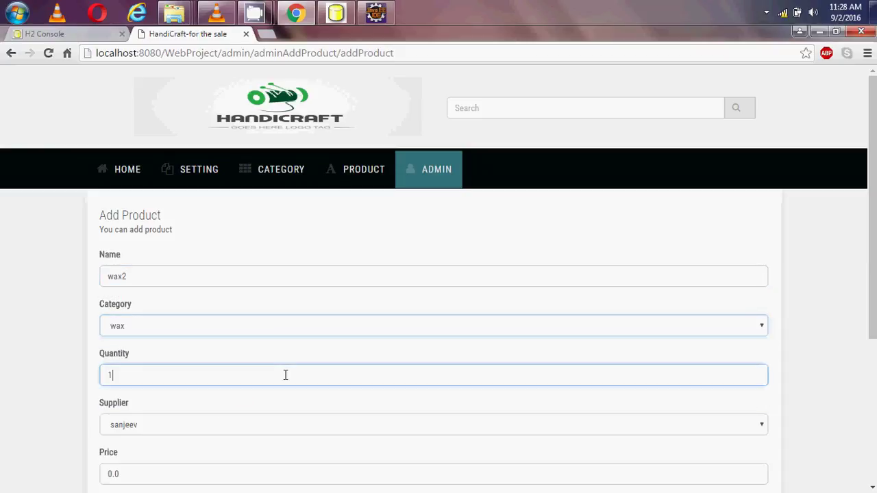
{"action": "type", "text": "0"}
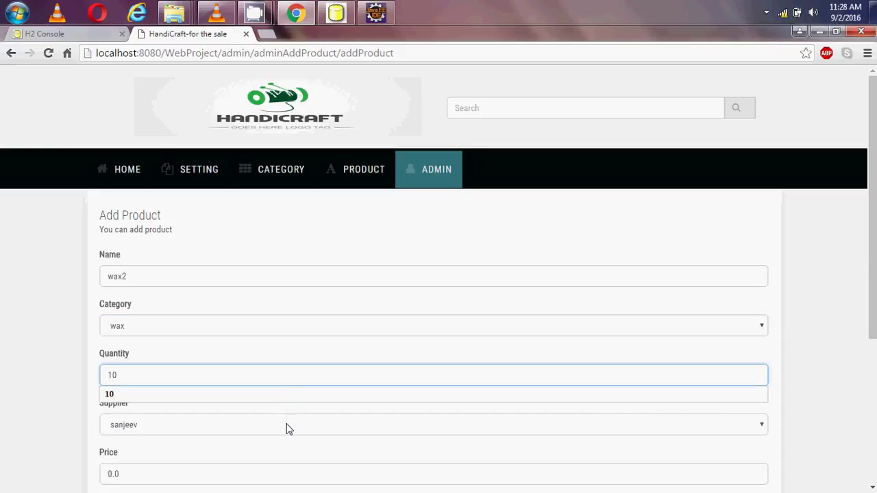
{"action": "left_click", "coordinate": [288, 426]}
{"action": "left_click", "coordinate": [281, 453]}
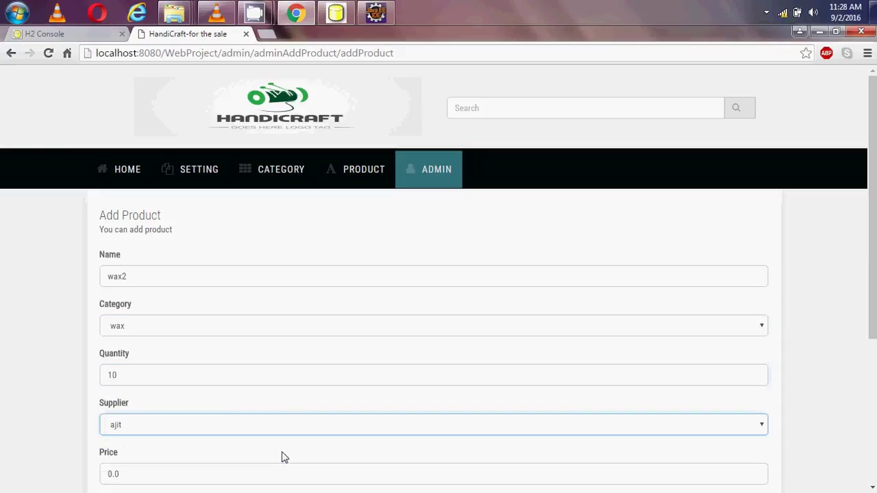
Step: Set wax2's price to 1000 and description to 'this is wax category product'
{"action": "scroll", "coordinate": [282, 455], "scroll_direction": "down", "scroll_amount": 2}
{"action": "left_click", "coordinate": [201, 375]}
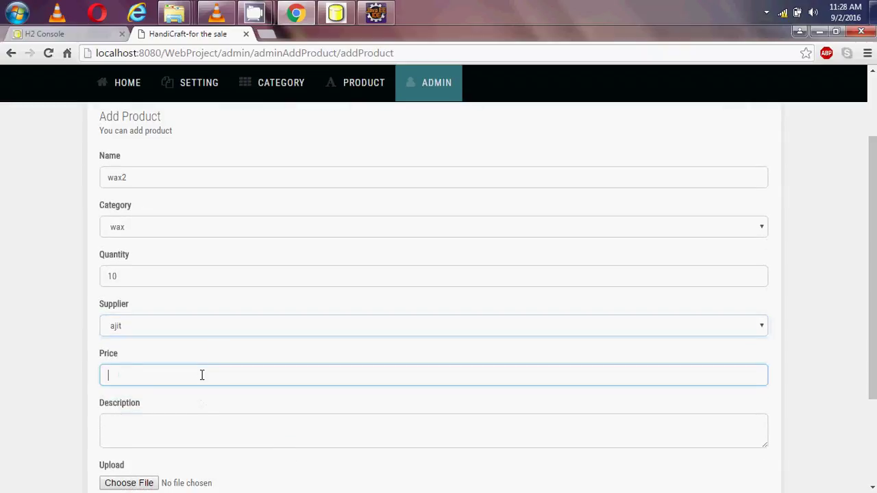
{"action": "type", "text": "1000"}
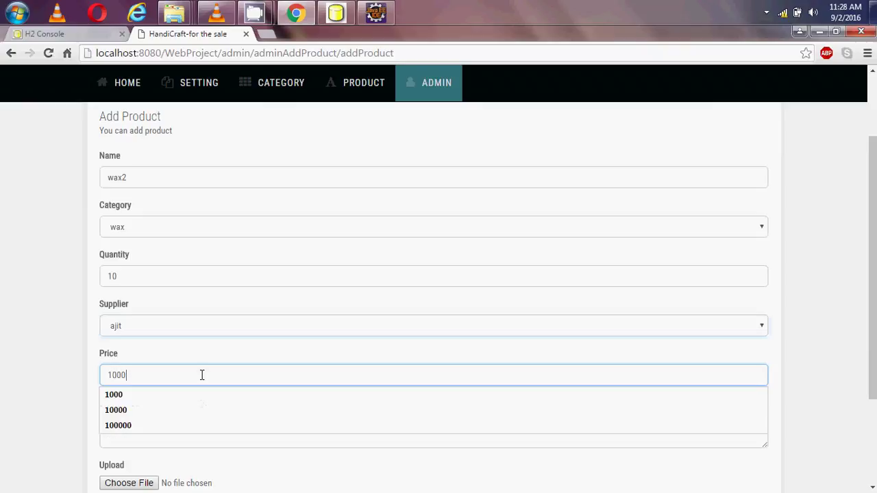
{"action": "scroll", "coordinate": [201, 375], "scroll_direction": "down", "scroll_amount": 2}
{"action": "left_click", "coordinate": [175, 292]}
{"action": "type", "text": "this "}
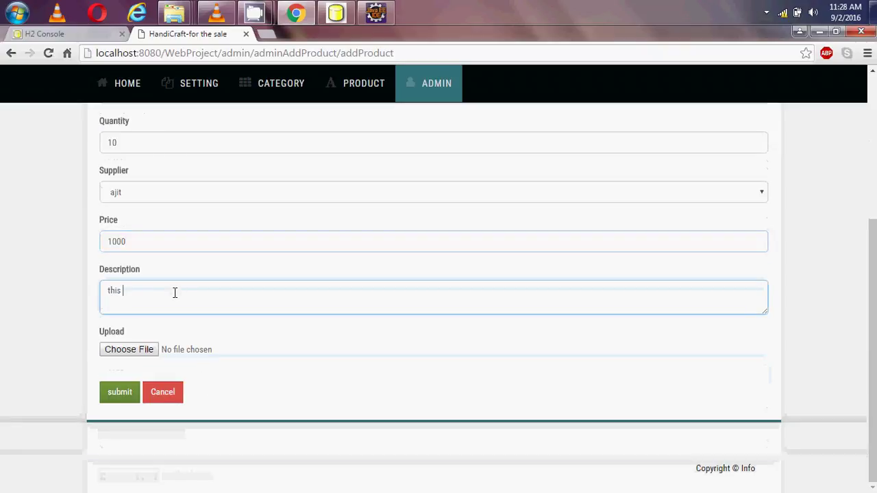
{"action": "type", "text": "is wax category prio"}
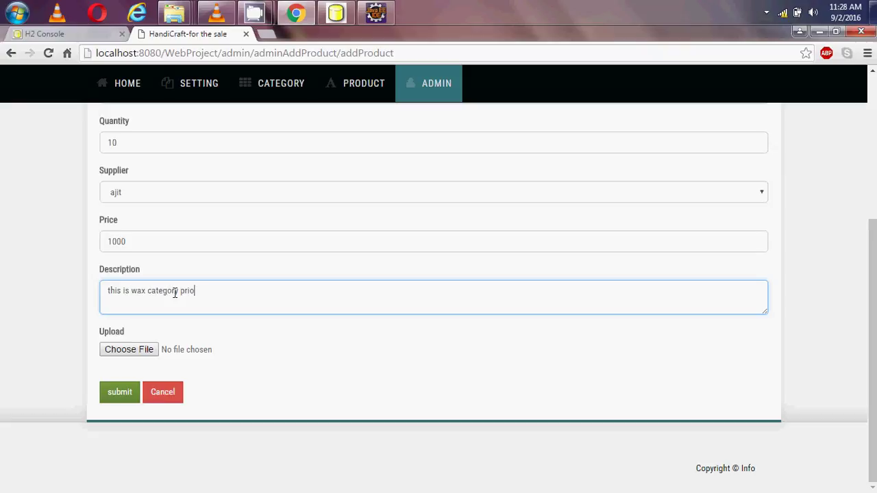
{"action": "key", "text": "BackSpace"}
{"action": "key", "text": "BackSpace"}
Step: Attach image 41.jpg and submit the wax2 product
{"action": "left_click", "coordinate": [149, 351]}
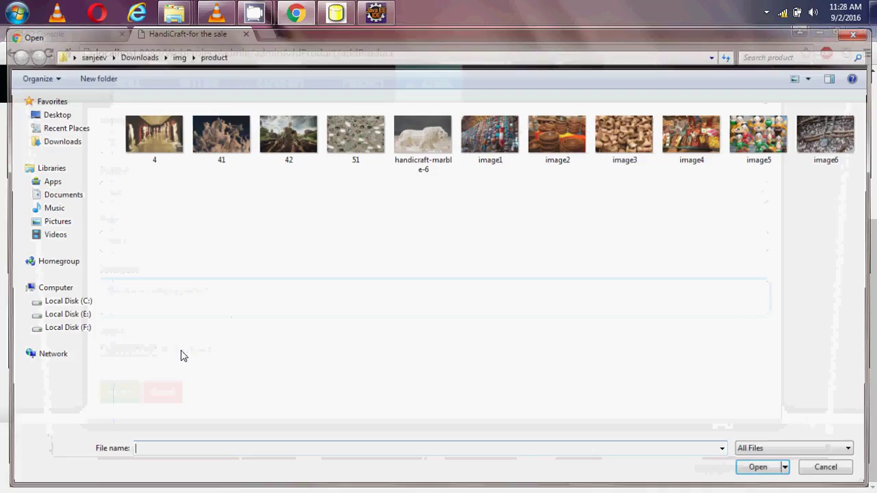
{"action": "left_click", "coordinate": [312, 132]}
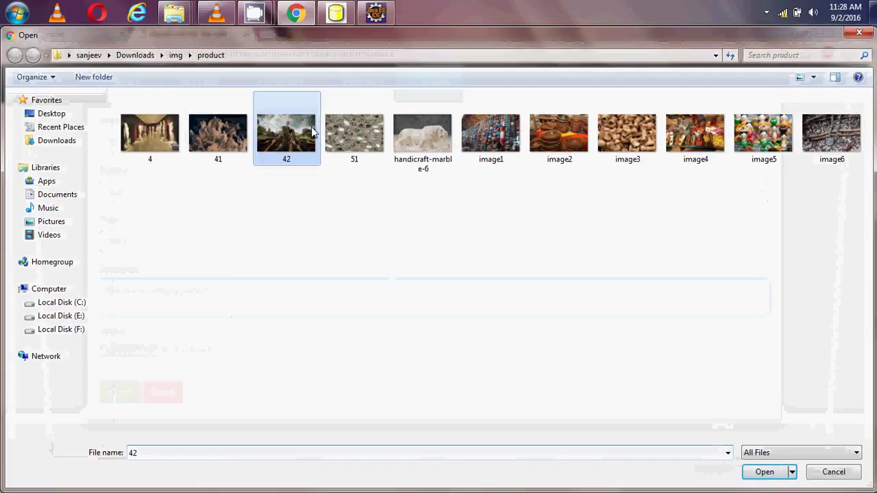
{"action": "left_click", "coordinate": [212, 142]}
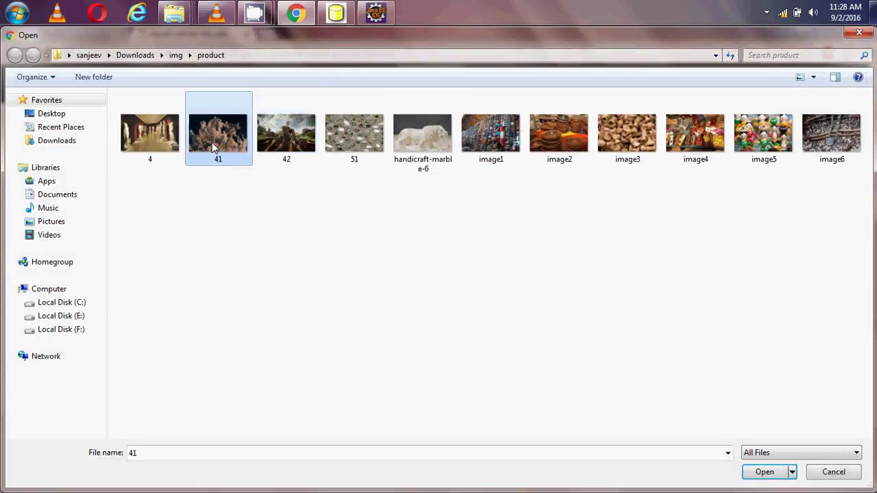
{"action": "left_click", "coordinate": [770, 472]}
{"action": "left_click", "coordinate": [122, 394]}
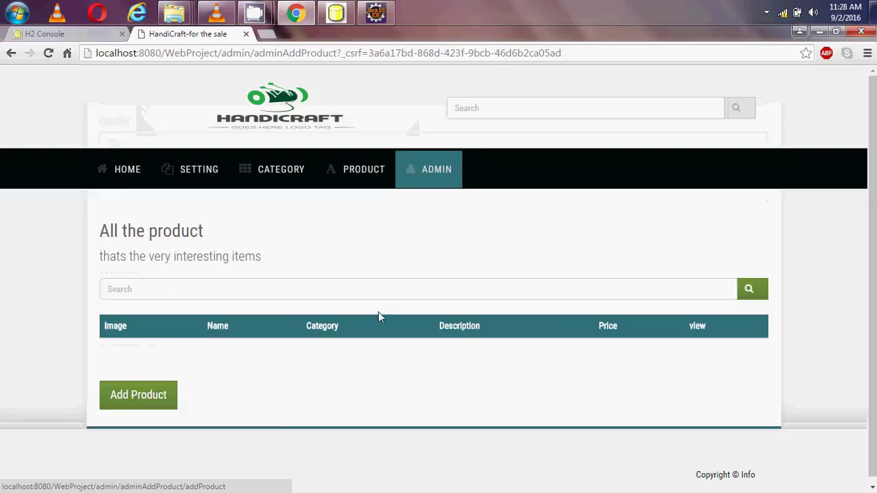
Step: Begin a new product named sand1 and assign it to the sand category
{"action": "scroll", "coordinate": [392, 315], "scroll_direction": "down", "scroll_amount": 5}
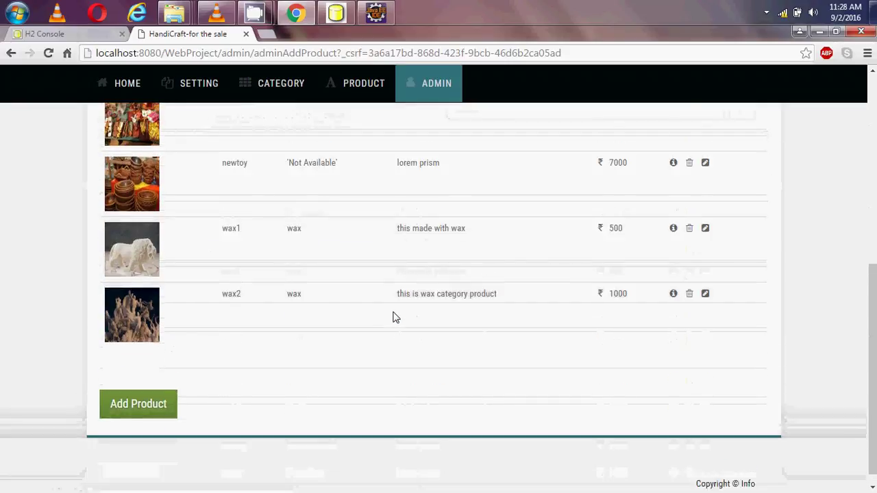
{"action": "scroll", "coordinate": [394, 317], "scroll_direction": "up", "scroll_amount": 1}
{"action": "scroll", "coordinate": [286, 399], "scroll_direction": "down", "scroll_amount": 1}
{"action": "left_click", "coordinate": [128, 394]}
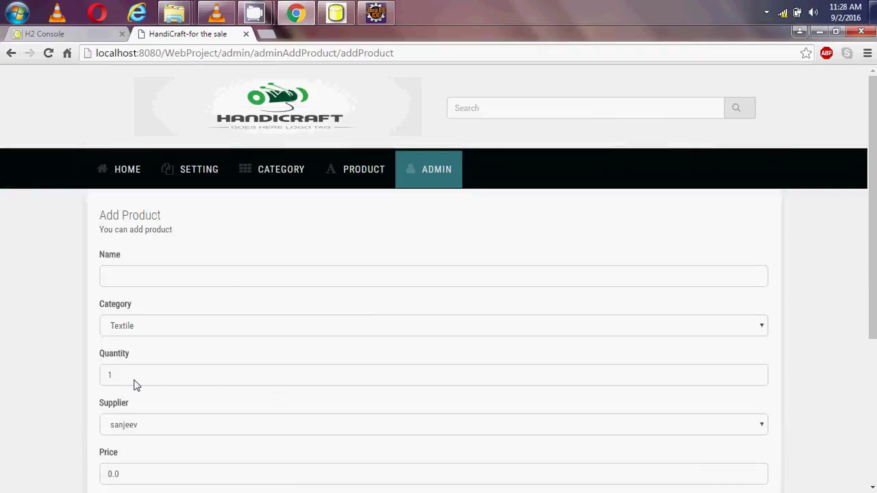
{"action": "left_click", "coordinate": [236, 278]}
{"action": "type", "text": "and1"}
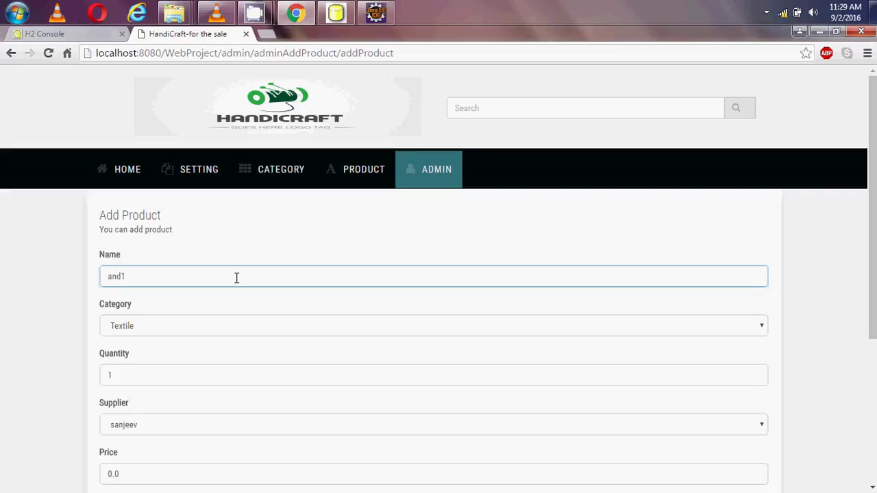
{"action": "key", "text": "BackSpace"}
{"action": "key", "text": "BackSpace"}
{"action": "key", "text": "BackSpace"}
{"action": "key", "text": "BackSpace"}
{"action": "type", "text": "a"}
{"action": "key", "text": "BackSpace"}
{"action": "type", "text": "sand"}
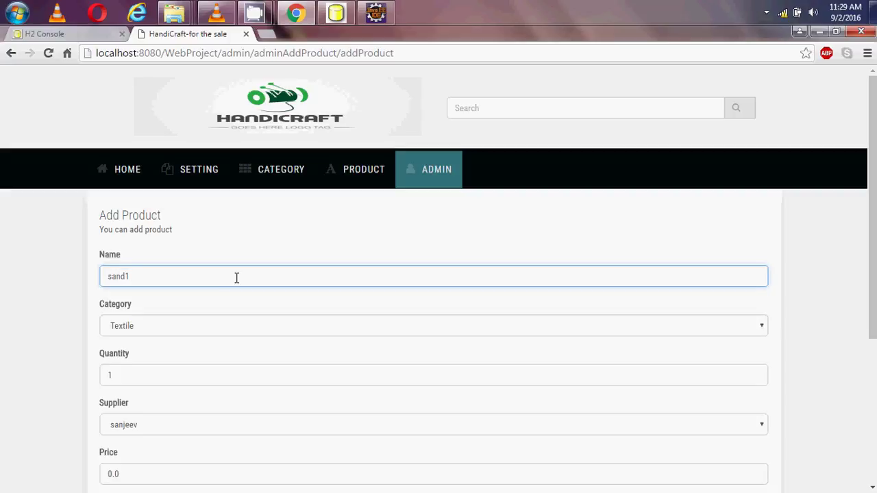
{"action": "left_click", "coordinate": [215, 330]}
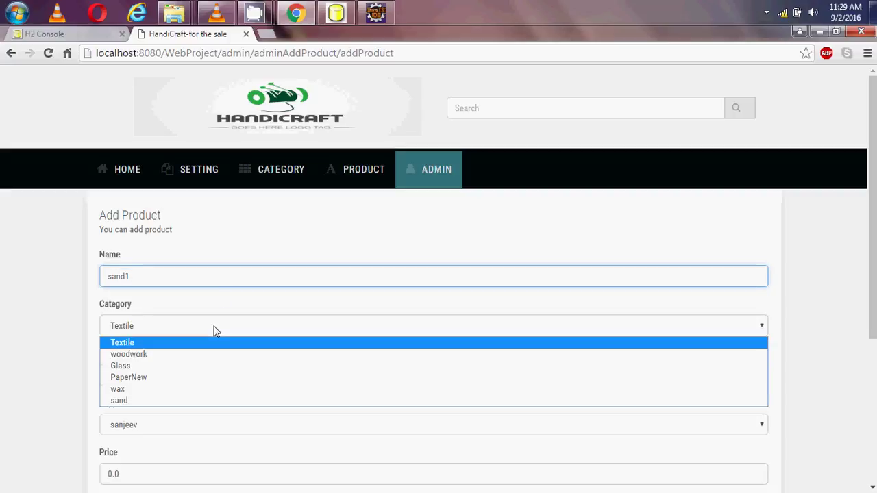
{"action": "left_click", "coordinate": [156, 403]}
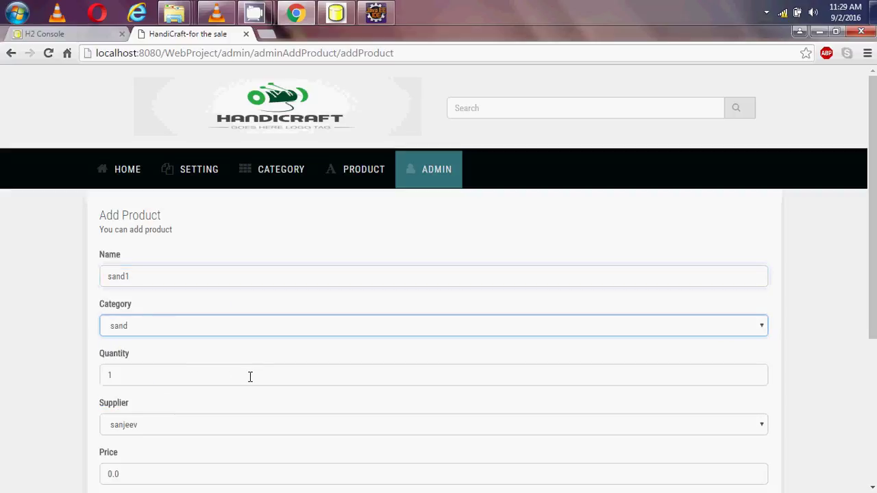
Step: Set quantity 10, keep the supplier, price 1000, description 'this is sand category product'
{"action": "scroll", "coordinate": [250, 377], "scroll_direction": "down", "scroll_amount": 1}
{"action": "left_click", "coordinate": [268, 321]}
{"action": "type", "text": "0"}
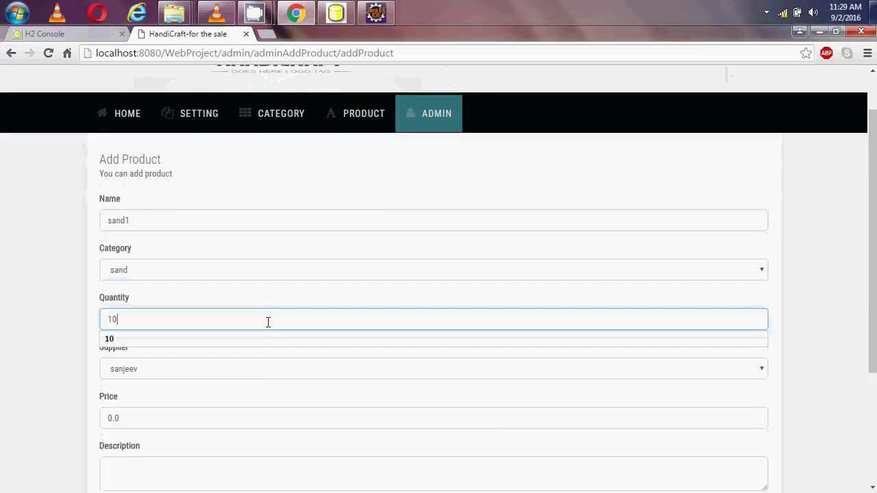
{"action": "left_click", "coordinate": [269, 372]}
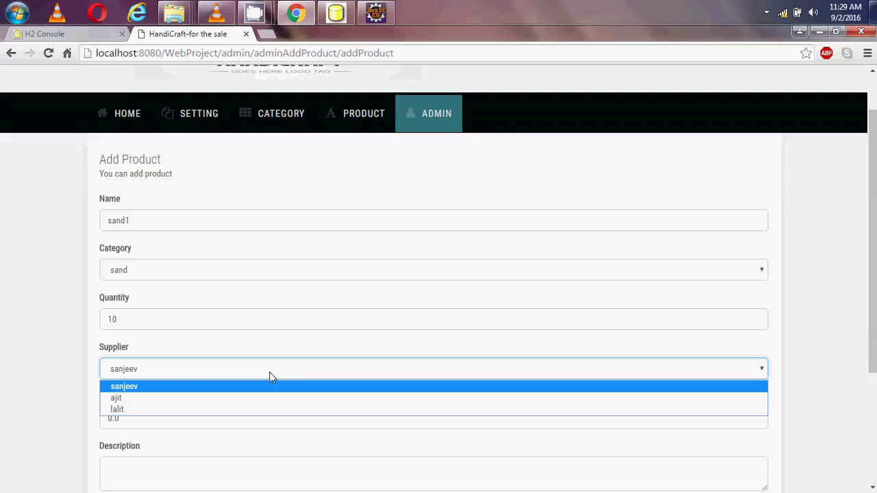
{"action": "left_click", "coordinate": [263, 387]}
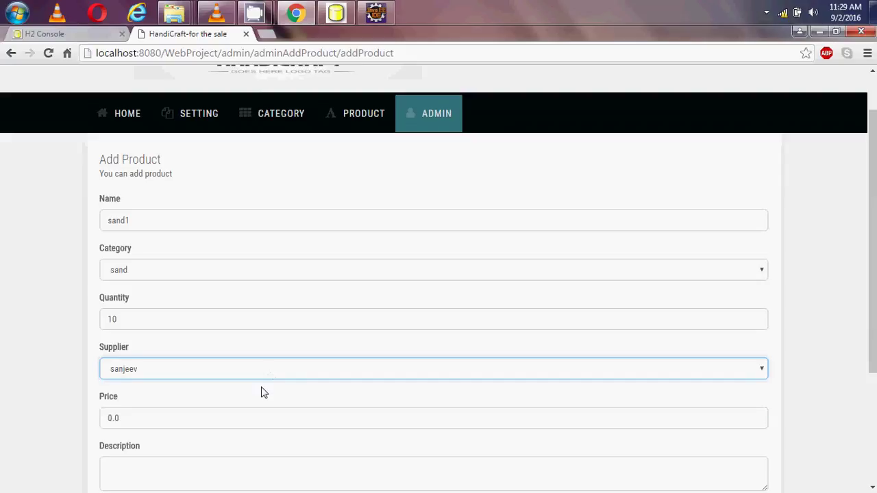
{"action": "scroll", "coordinate": [260, 391], "scroll_direction": "down", "scroll_amount": 3}
{"action": "left_click", "coordinate": [241, 246]}
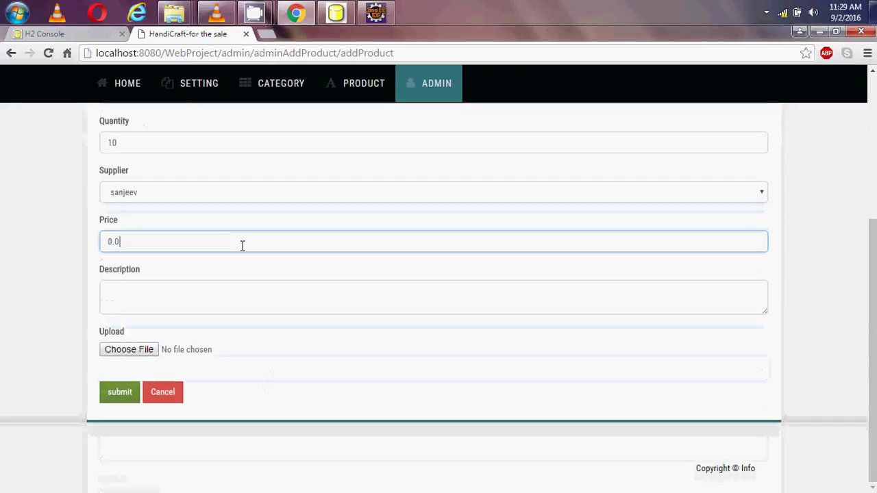
{"action": "key", "text": "BackSpace"}
{"action": "key", "text": "BackSpace"}
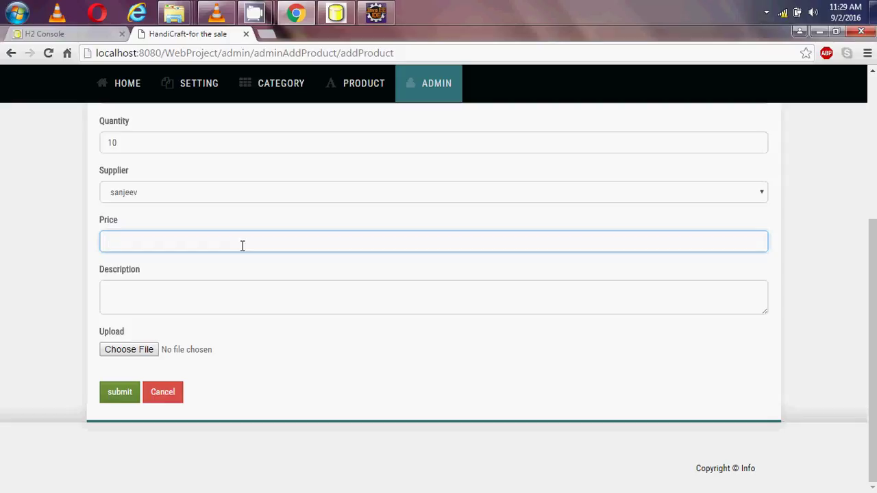
{"action": "type", "text": "1000"}
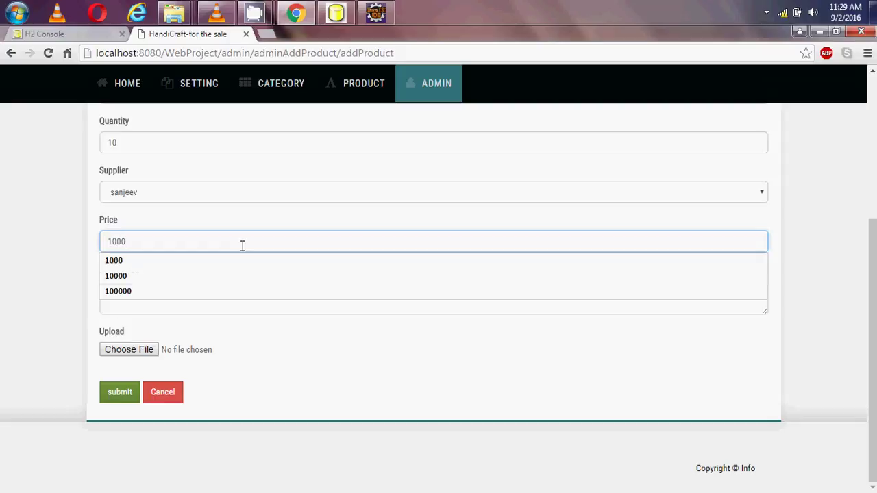
{"action": "left_click", "coordinate": [278, 313]}
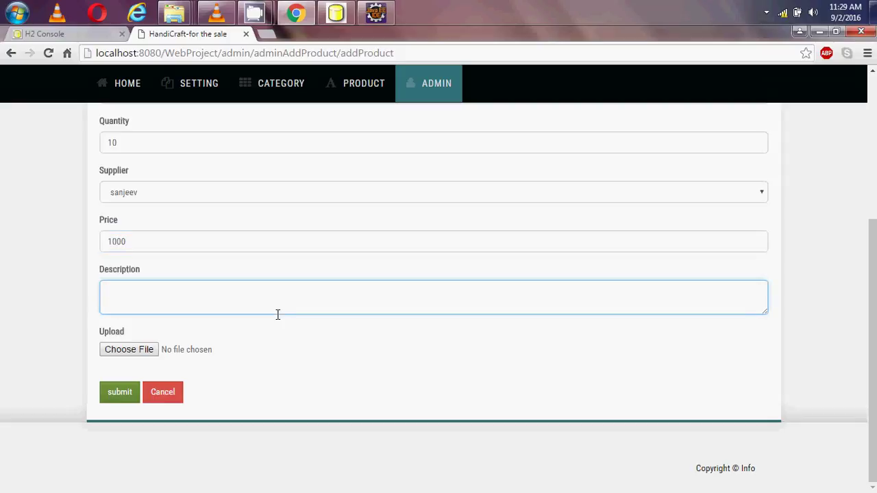
{"action": "type", "text": "this is sabd category product"}
Step: Attach image 42, save sand1, and confirm it's listed under sand at ₹1000
{"action": "left_click", "coordinate": [129, 351]}
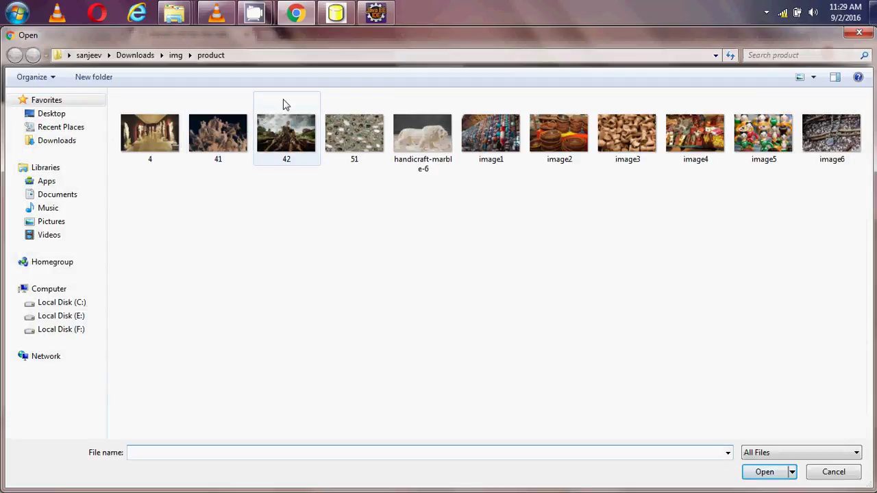
{"action": "left_click", "coordinate": [284, 104]}
{"action": "left_click", "coordinate": [765, 473]}
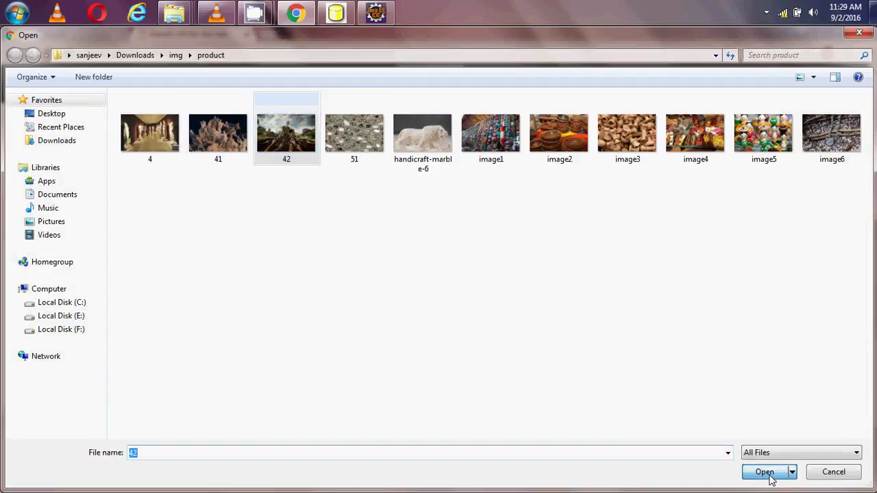
{"action": "left_click", "coordinate": [114, 391]}
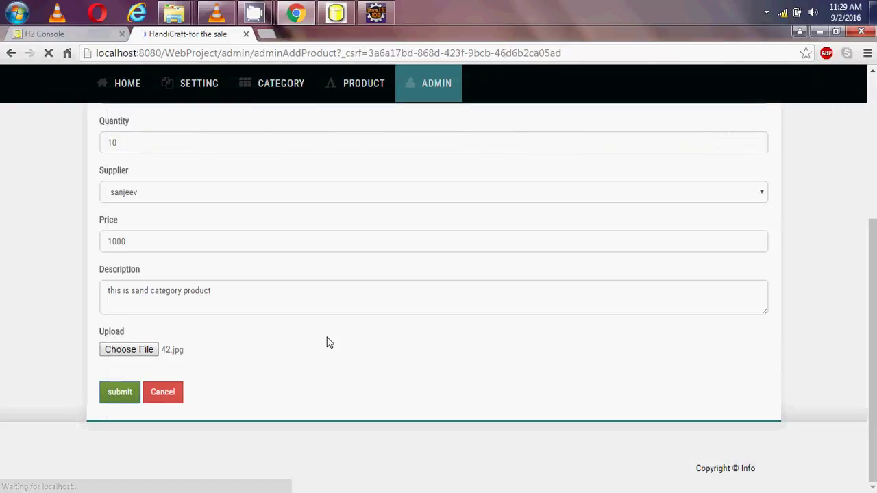
{"action": "scroll", "coordinate": [327, 343], "scroll_direction": "down", "scroll_amount": 7}
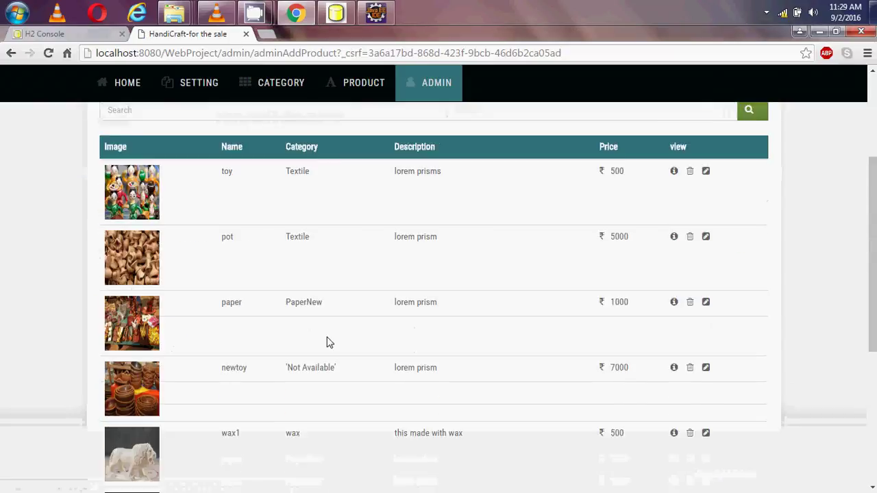
{"action": "scroll", "coordinate": [327, 343], "scroll_direction": "up", "scroll_amount": 2}
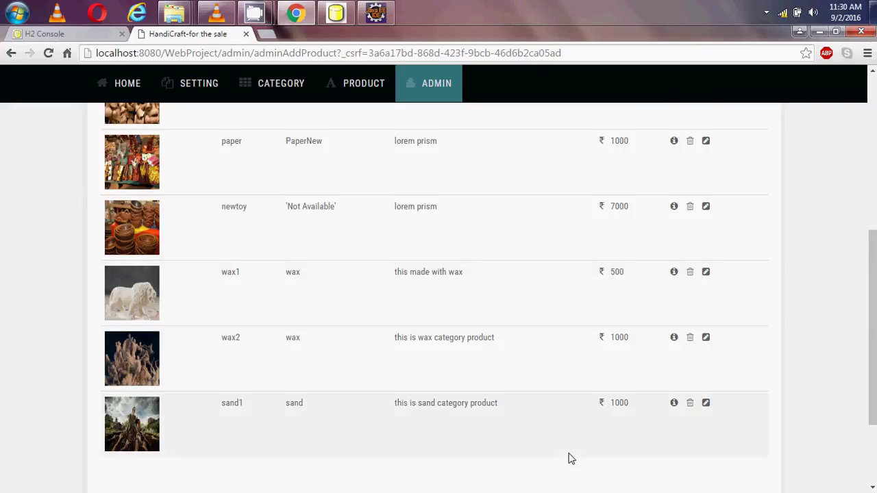
{"action": "scroll", "coordinate": [568, 458], "scroll_direction": "up", "scroll_amount": 4}
{"action": "scroll", "coordinate": [568, 458], "scroll_direction": "down", "scroll_amount": 5}
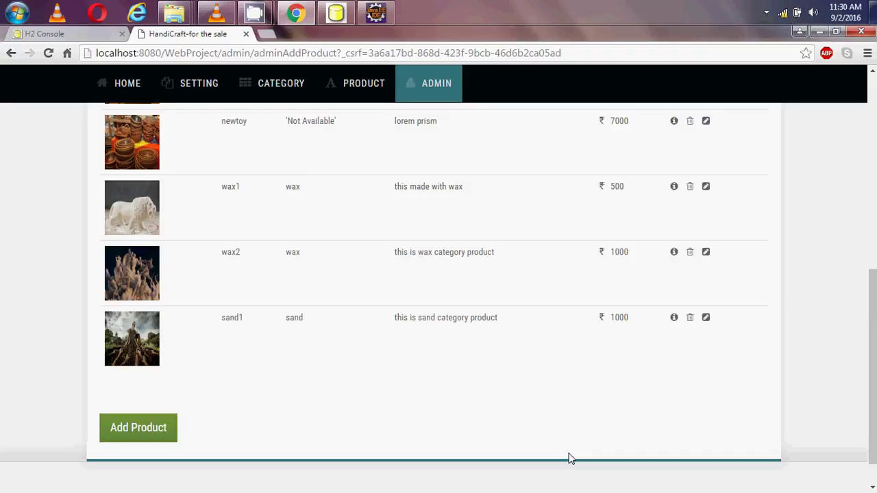
Step: Edit the sand1 product, change its name to sandnew1, and submit the form
{"action": "left_click", "coordinate": [705, 318]}
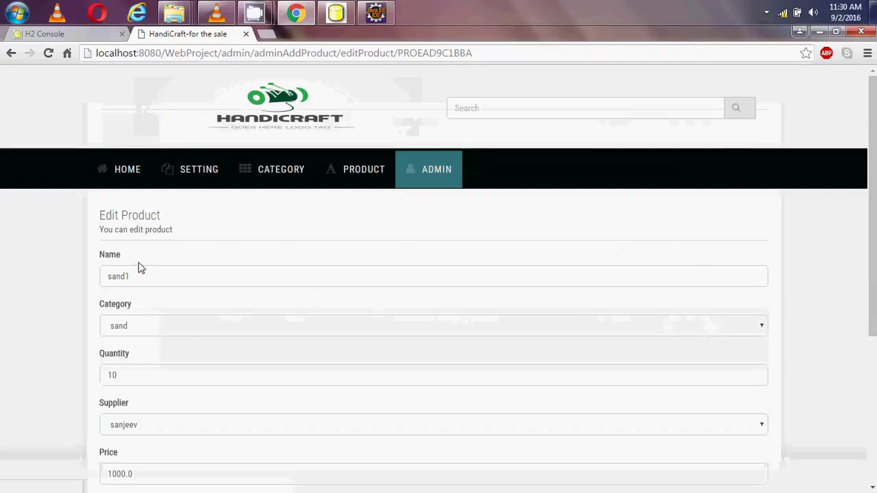
{"action": "left_click", "coordinate": [128, 274]}
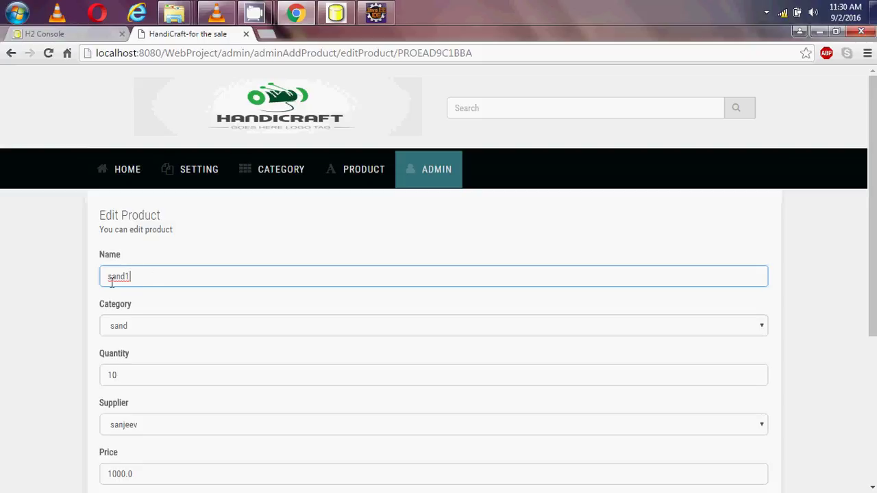
{"action": "left_click", "coordinate": [127, 275]}
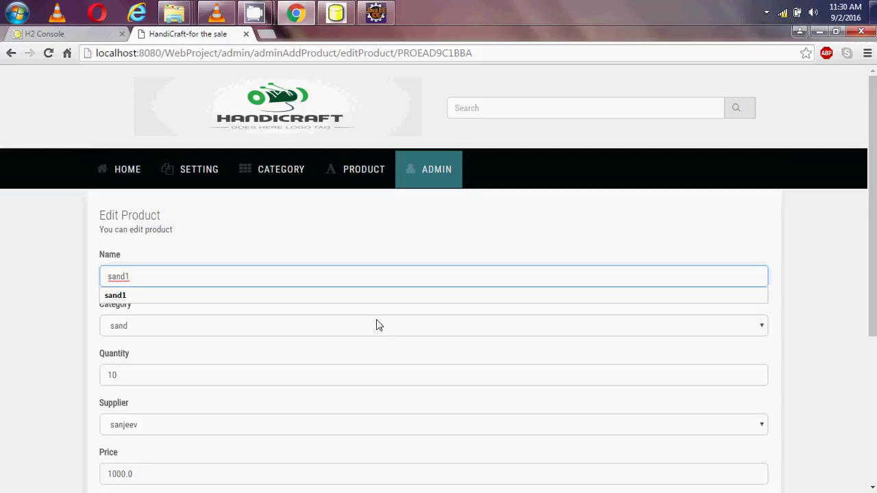
{"action": "key", "text": "BackSpace"}
{"action": "type", "text": "new"}
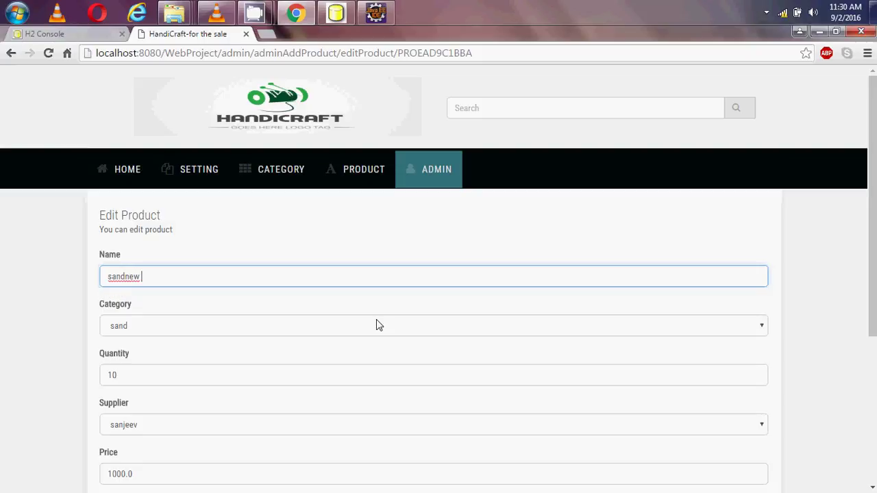
{"action": "type", "text": "1"}
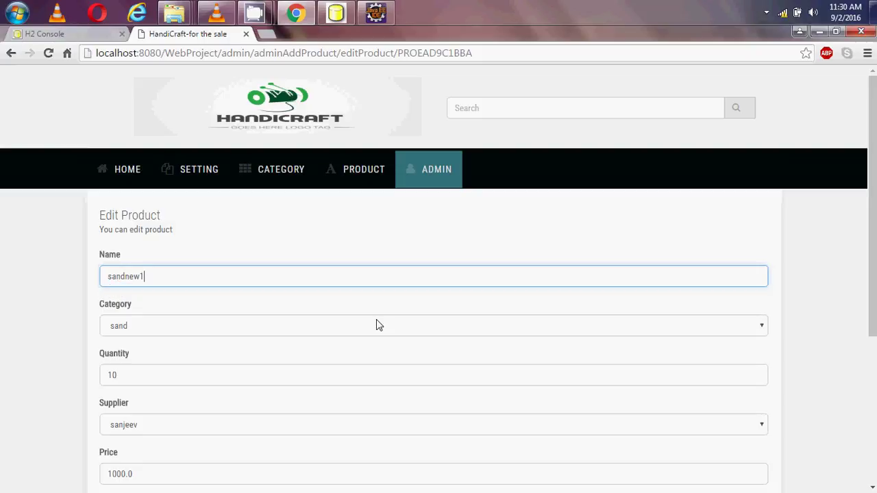
{"action": "scroll", "coordinate": [376, 324], "scroll_direction": "down", "scroll_amount": 3}
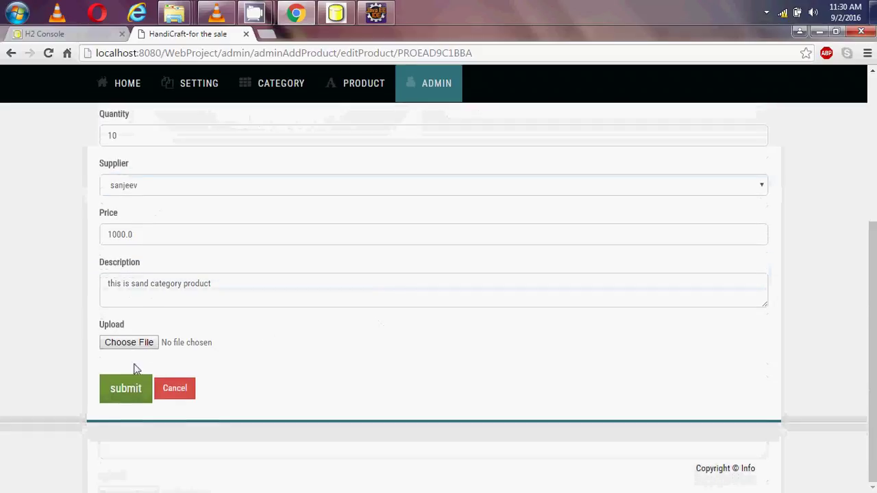
{"action": "left_click", "coordinate": [134, 388]}
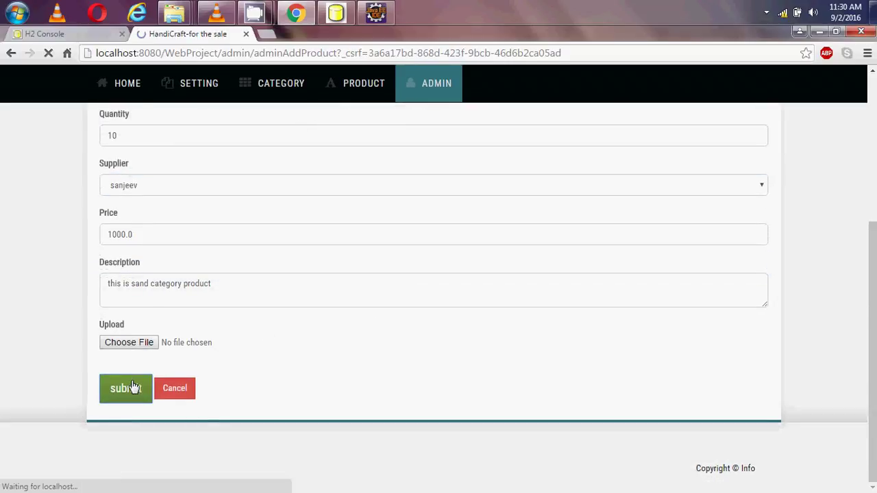
{"action": "scroll", "coordinate": [329, 369], "scroll_direction": "down", "scroll_amount": 8}
{"action": "scroll", "coordinate": [332, 370], "scroll_direction": "up", "scroll_amount": 1}
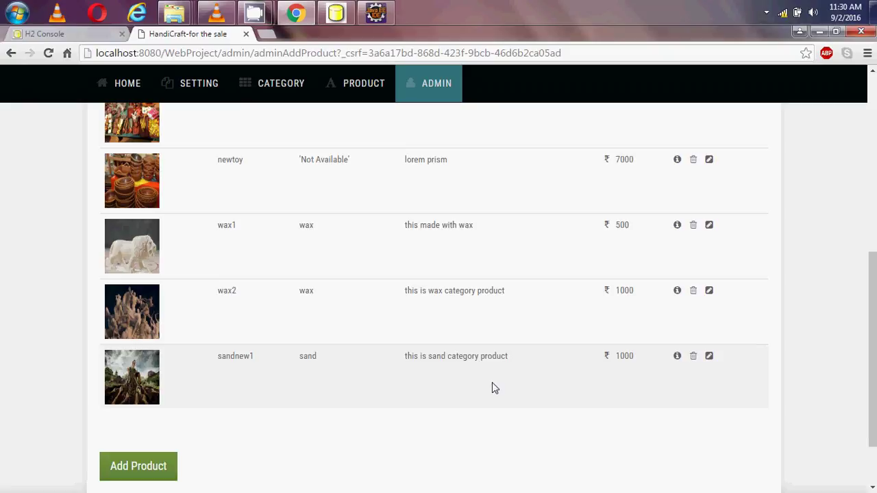
Step: From ADMIN > ADD CATEGORY, delete the sand category row with its trash icon
{"action": "left_click", "coordinate": [423, 94]}
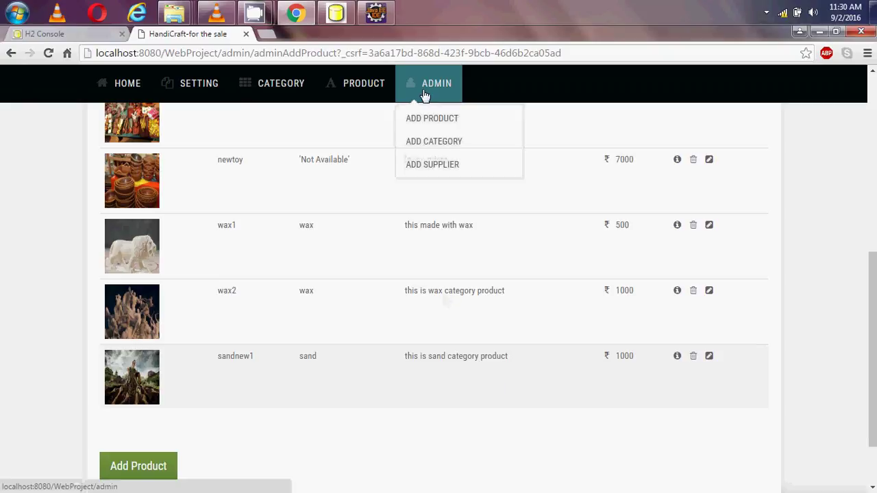
{"action": "left_click", "coordinate": [430, 143]}
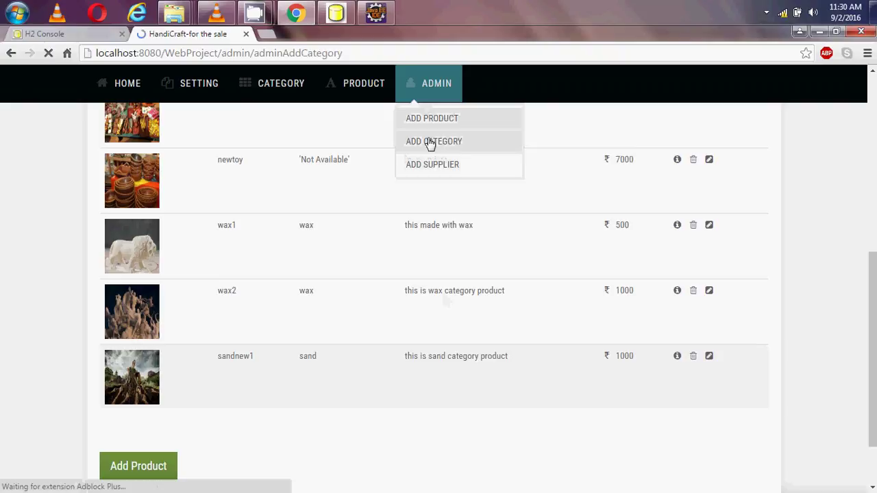
{"action": "scroll", "coordinate": [579, 304], "scroll_direction": "down", "scroll_amount": 5}
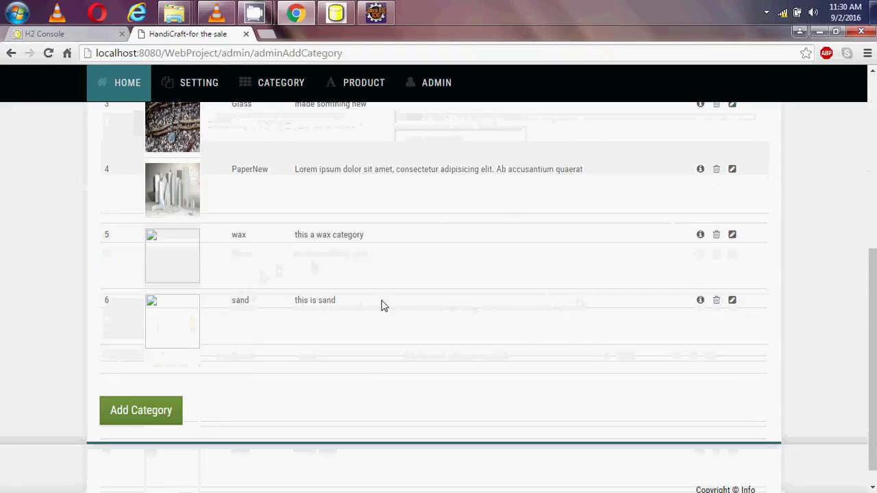
{"action": "left_click", "coordinate": [717, 302]}
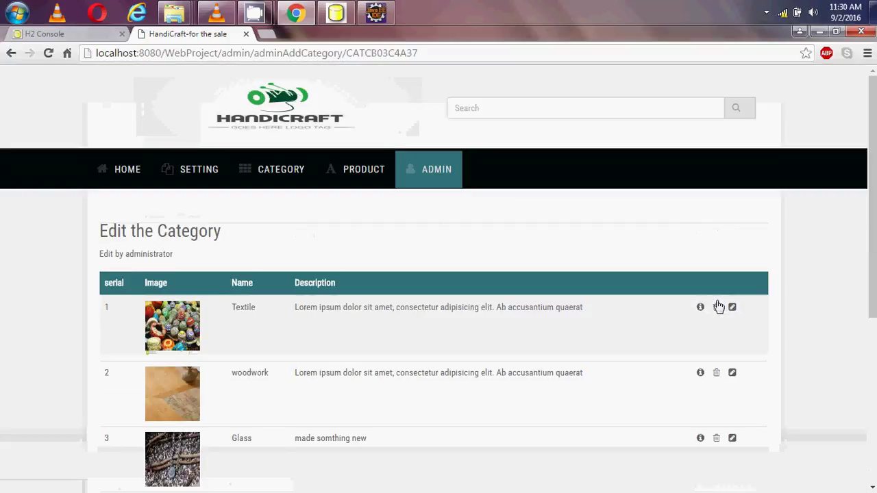
{"action": "scroll", "coordinate": [719, 306], "scroll_direction": "down", "scroll_amount": 4}
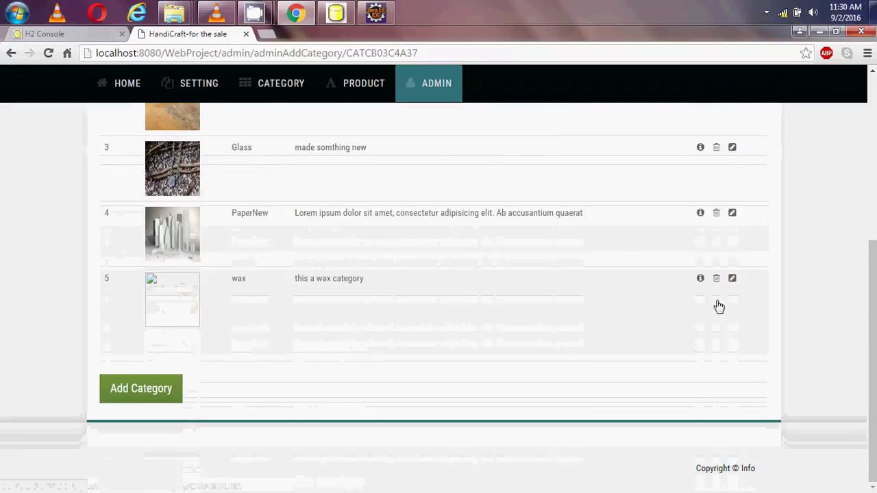
{"action": "scroll", "coordinate": [515, 171], "scroll_direction": "up", "scroll_amount": 1}
{"action": "mouse_move", "coordinate": [363, 85]}
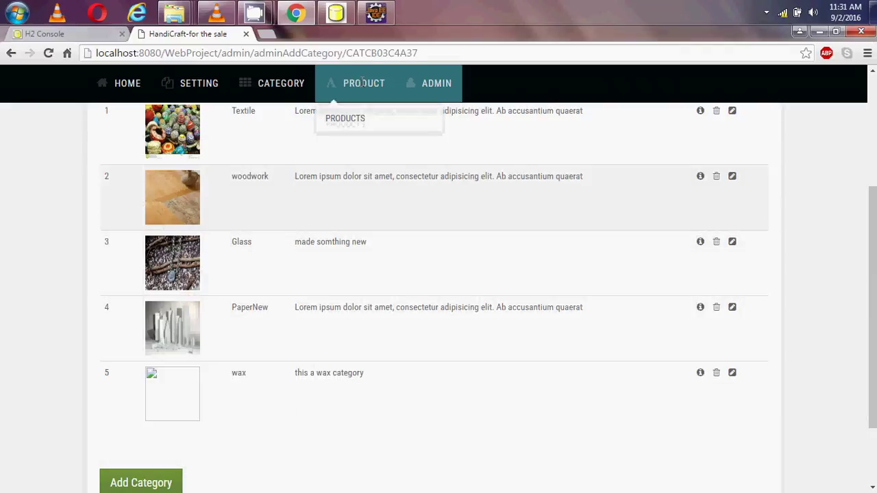
{"action": "left_click", "coordinate": [358, 121]}
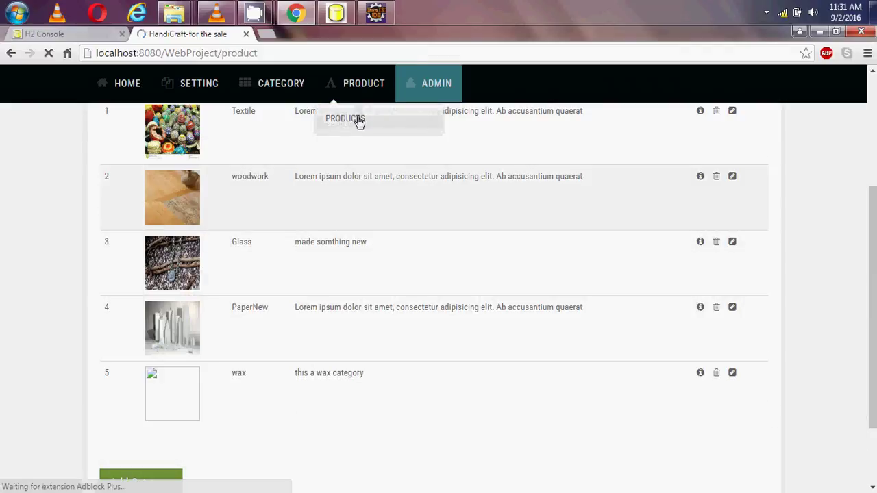
{"action": "scroll", "coordinate": [484, 264], "scroll_direction": "down", "scroll_amount": 6}
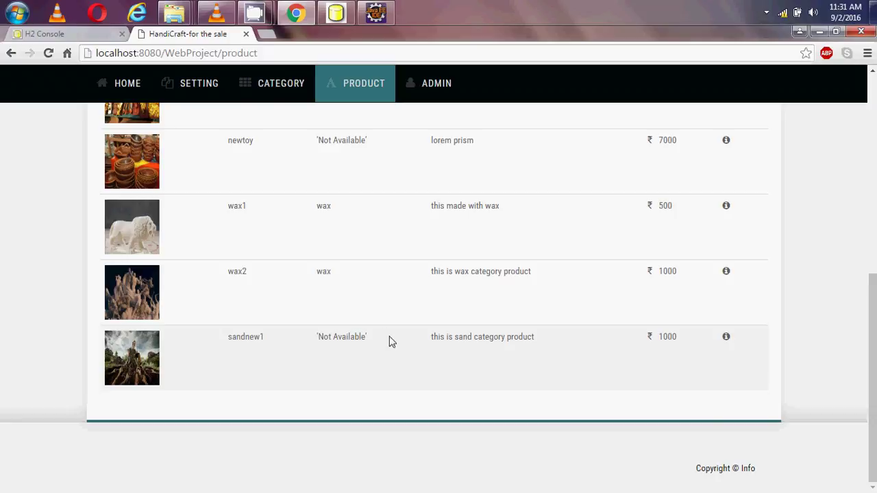
{"action": "scroll", "coordinate": [400, 343], "scroll_direction": "up", "scroll_amount": 6}
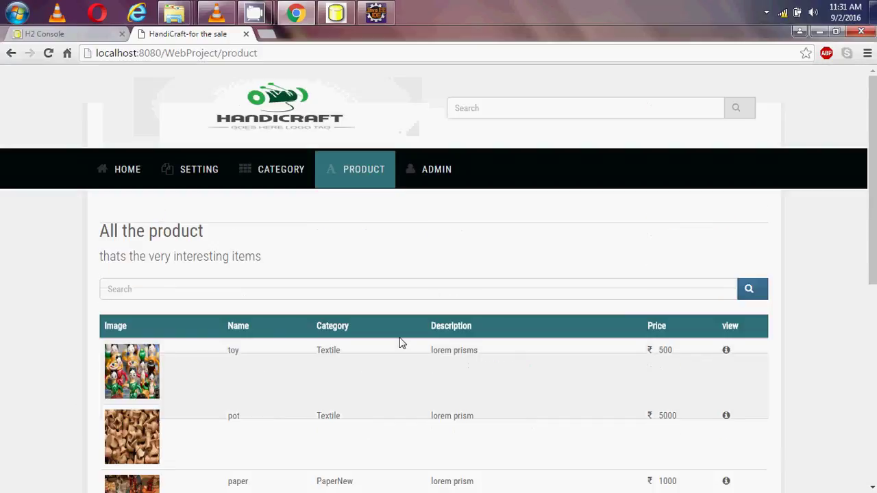
{"action": "scroll", "coordinate": [400, 342], "scroll_direction": "down", "scroll_amount": 6}
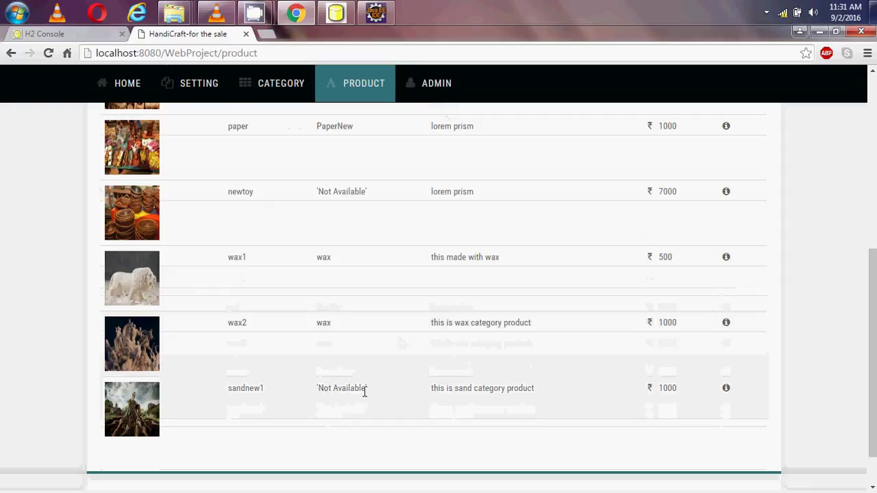
{"action": "scroll", "coordinate": [364, 391], "scroll_direction": "up", "scroll_amount": 6}
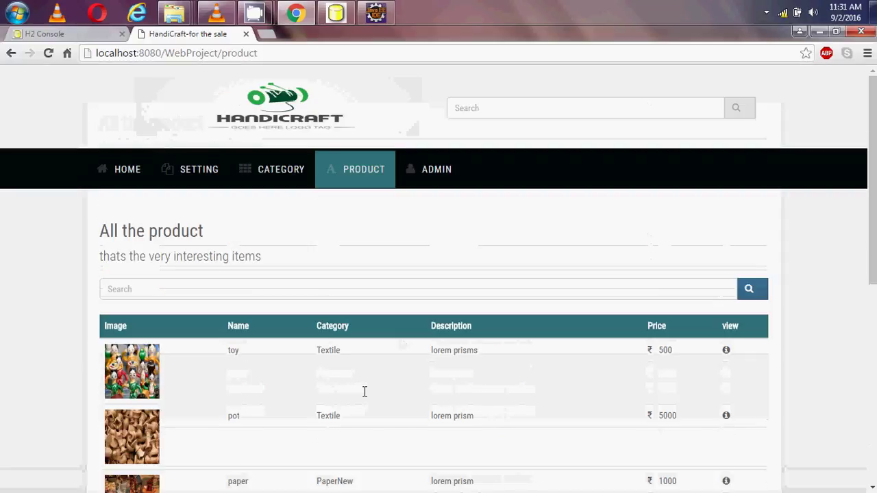
Step: Browse the home page product cards to find SANDNEW1, then open the ADMIN and CATEGORY menus
{"action": "left_click", "coordinate": [134, 183]}
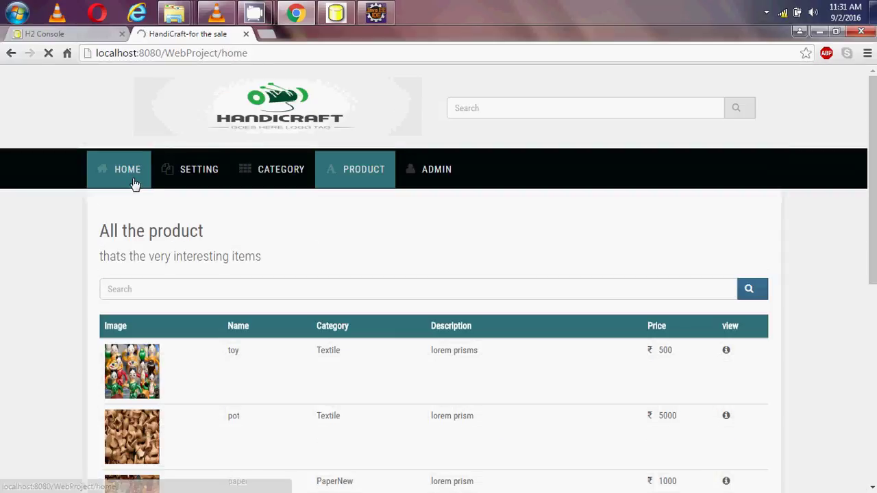
{"action": "scroll", "coordinate": [483, 340], "scroll_direction": "down", "scroll_amount": 1}
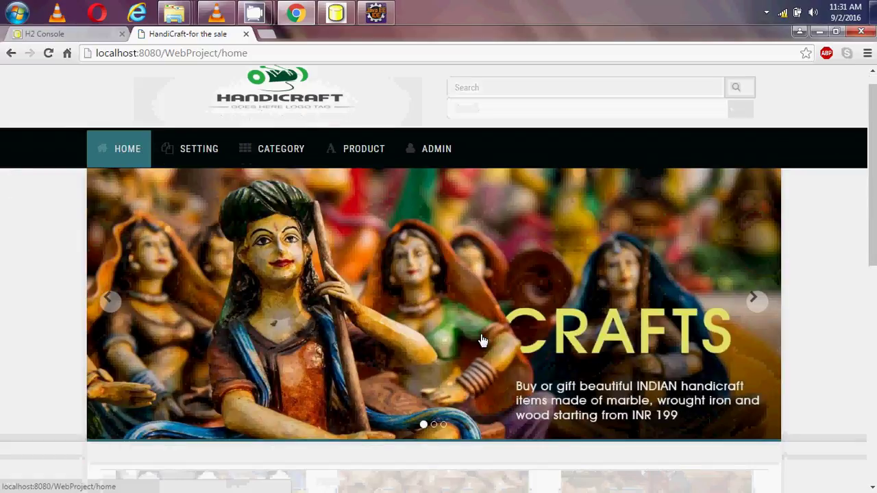
{"action": "scroll", "coordinate": [483, 341], "scroll_direction": "down", "scroll_amount": 6}
{"action": "scroll", "coordinate": [483, 341], "scroll_direction": "up", "scroll_amount": 3}
{"action": "scroll", "coordinate": [483, 341], "scroll_direction": "down", "scroll_amount": 3}
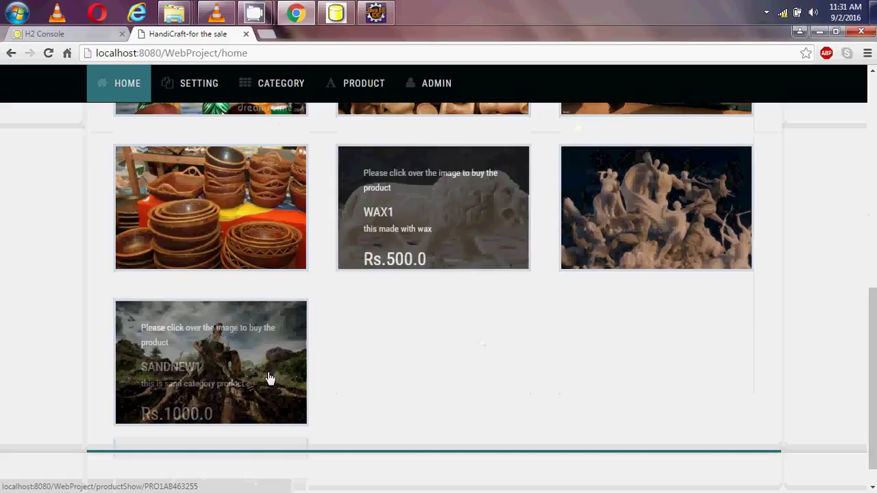
{"action": "scroll", "coordinate": [487, 319], "scroll_direction": "up", "scroll_amount": 5}
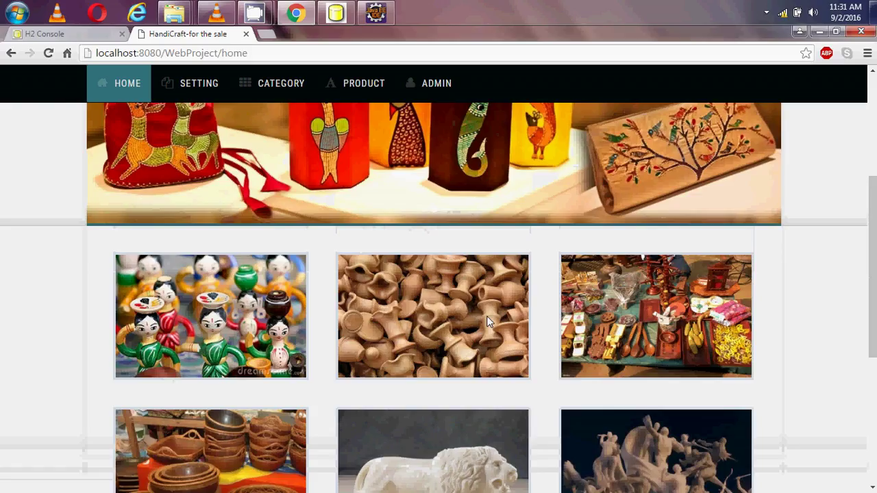
{"action": "scroll", "coordinate": [486, 316], "scroll_direction": "up", "scroll_amount": 3}
{"action": "left_click", "coordinate": [427, 165]}
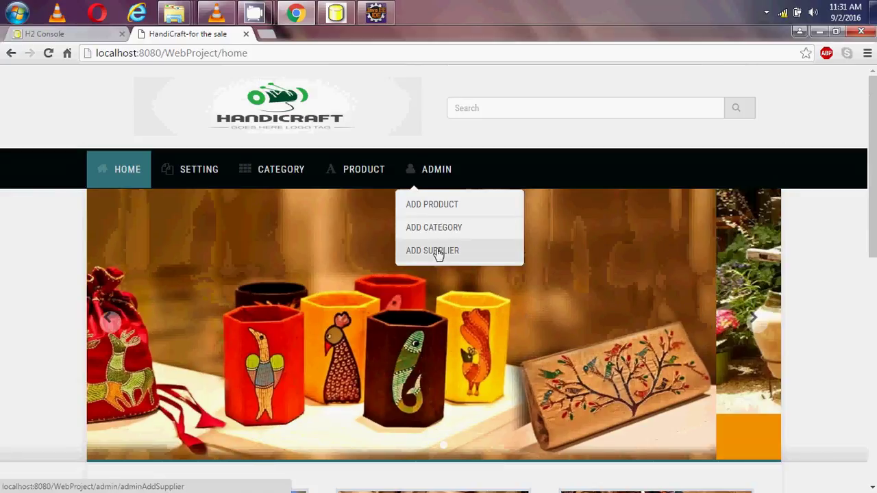
{"action": "left_click", "coordinate": [278, 170]}
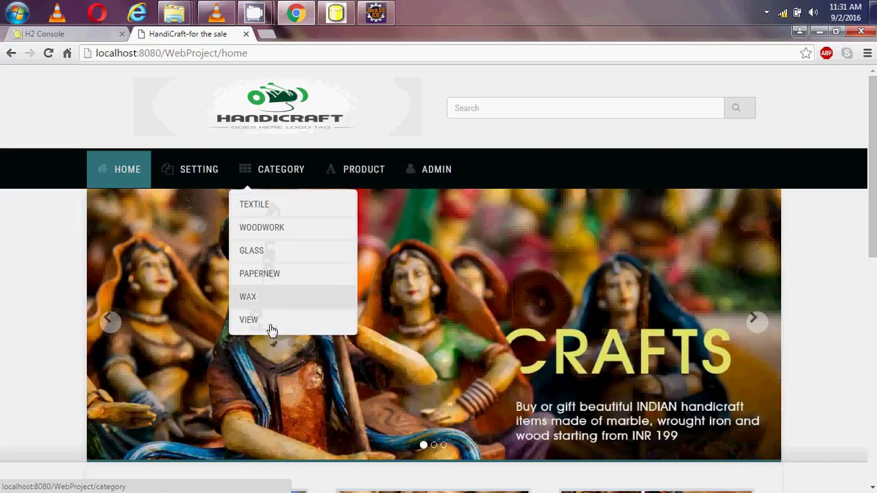
Step: View the category table without sand, then browse the TEXTILE and GLASS category products
{"action": "left_click", "coordinate": [270, 329]}
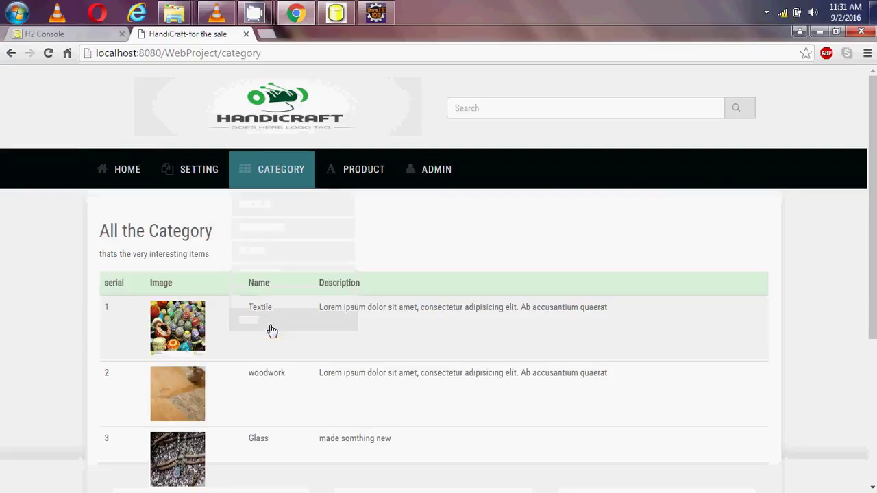
{"action": "scroll", "coordinate": [522, 319], "scroll_direction": "down", "scroll_amount": 3}
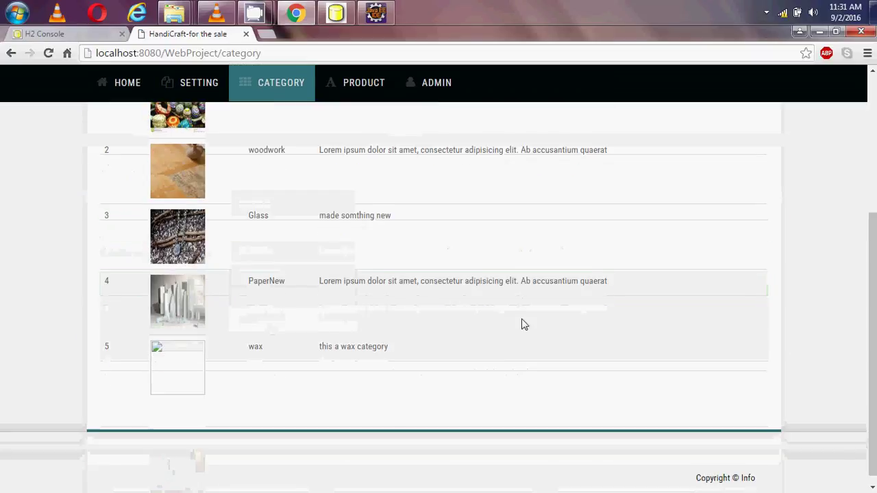
{"action": "scroll", "coordinate": [522, 320], "scroll_direction": "up", "scroll_amount": 3}
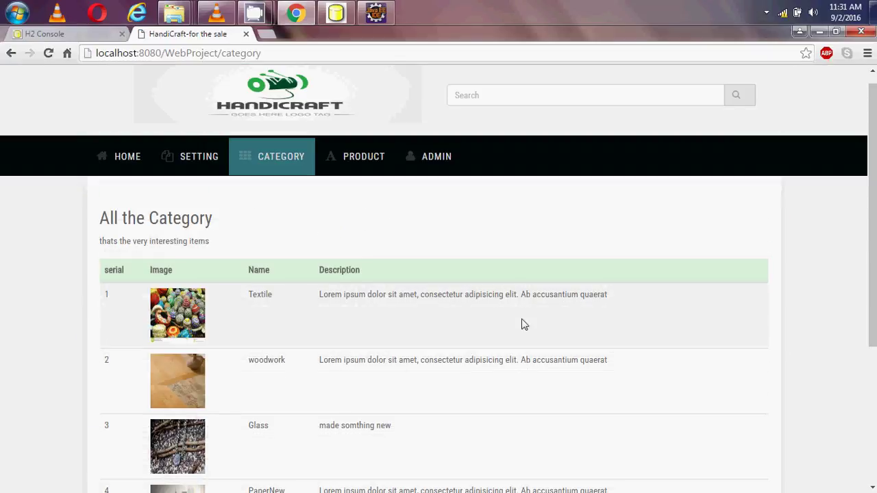
{"action": "mouse_move", "coordinate": [271, 157]}
{"action": "left_click", "coordinate": [262, 197]}
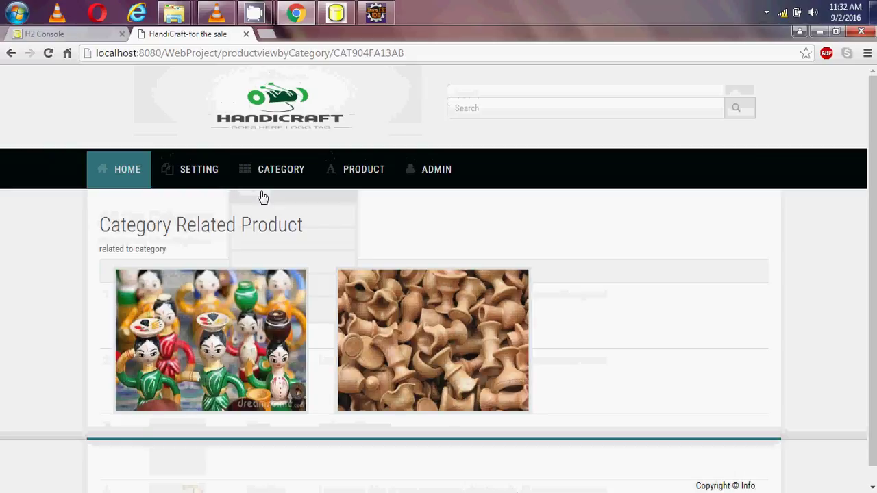
{"action": "mouse_move", "coordinate": [262, 196]}
{"action": "left_click", "coordinate": [262, 252]}
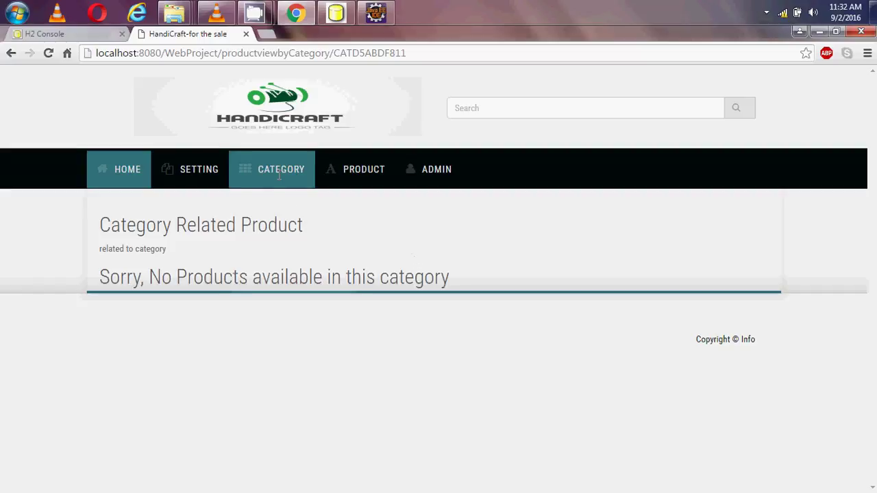
Step: Log out of the administrator account via SETTING > LOGOUT
{"action": "mouse_move", "coordinate": [279, 176]}
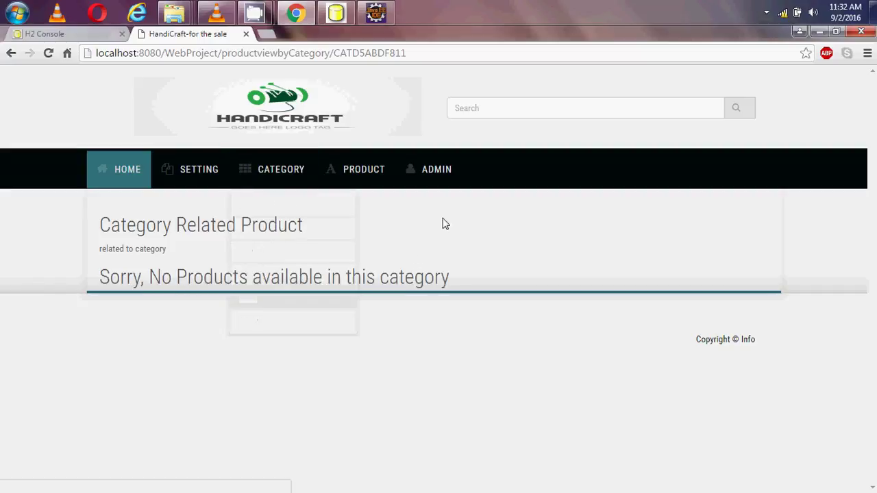
{"action": "mouse_move", "coordinate": [191, 165]}
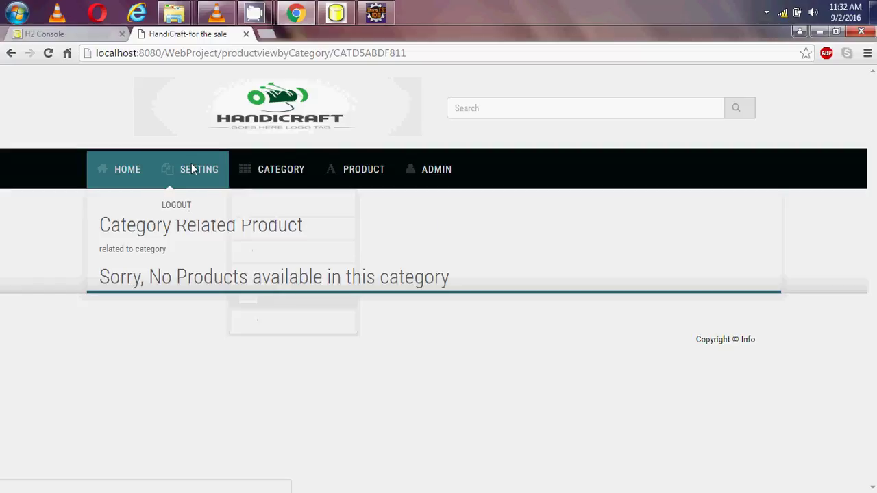
{"action": "left_click", "coordinate": [189, 207]}
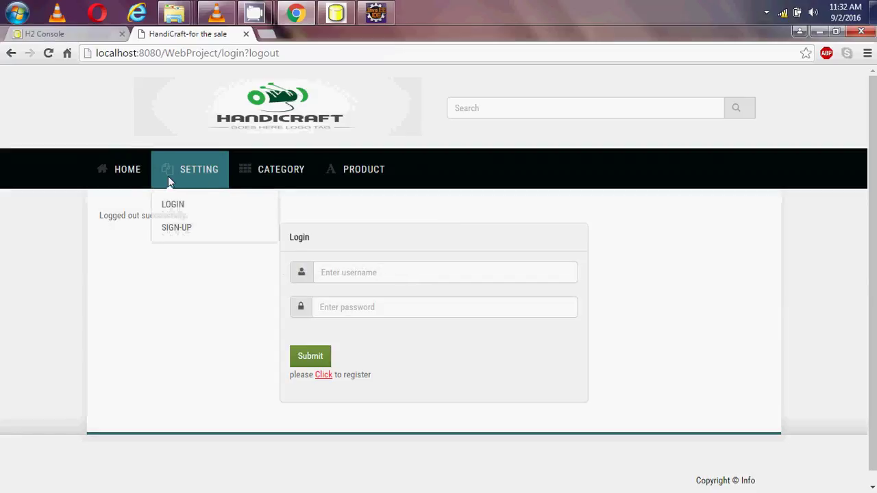
Step: As a logged-out visitor, scroll the home page product grid showing WAX1 and WAX2
{"action": "left_click", "coordinate": [124, 178]}
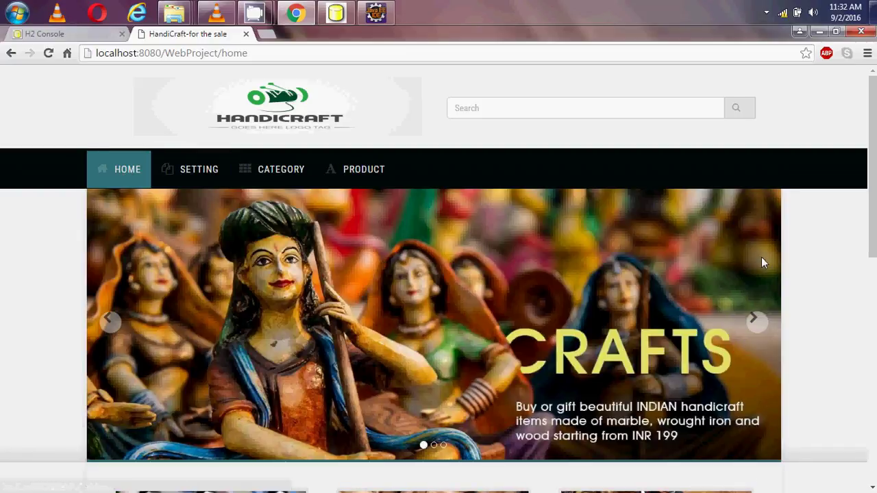
{"action": "scroll", "coordinate": [761, 256], "scroll_direction": "down", "scroll_amount": 5}
{"action": "scroll", "coordinate": [761, 258], "scroll_direction": "down", "scroll_amount": 2}
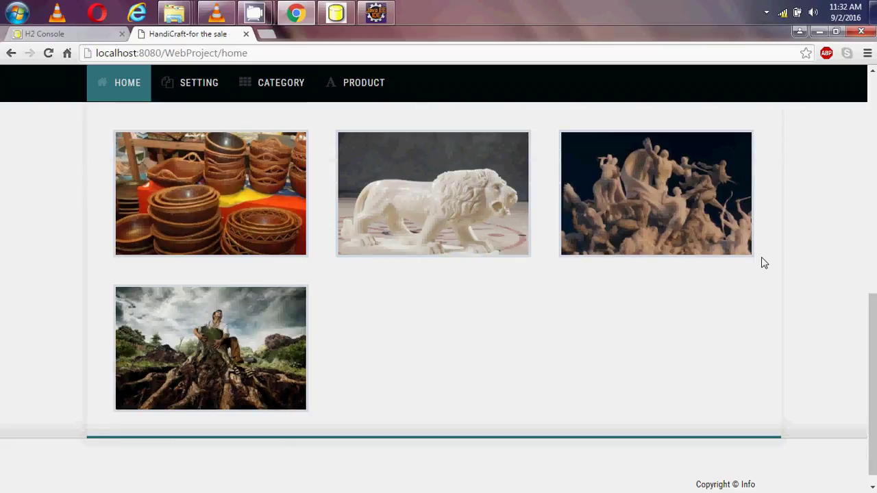
{"action": "scroll", "coordinate": [764, 263], "scroll_direction": "up", "scroll_amount": 2}
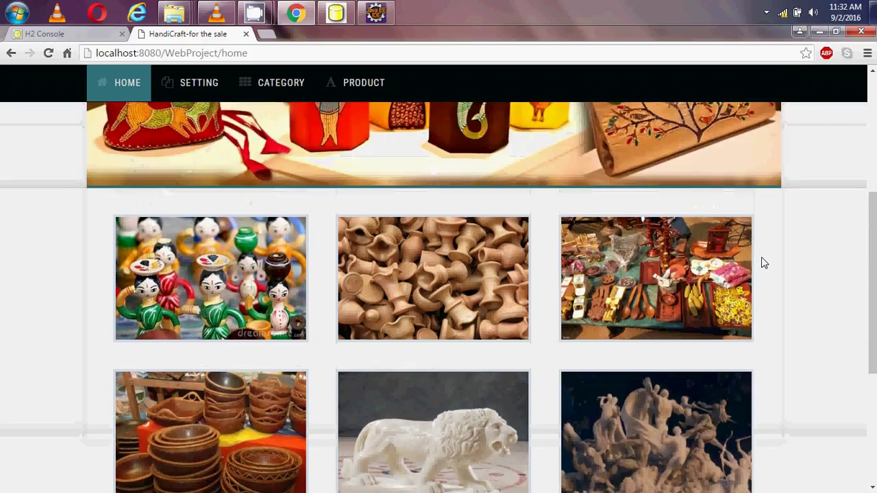
{"action": "scroll", "coordinate": [764, 263], "scroll_direction": "down", "scroll_amount": 2}
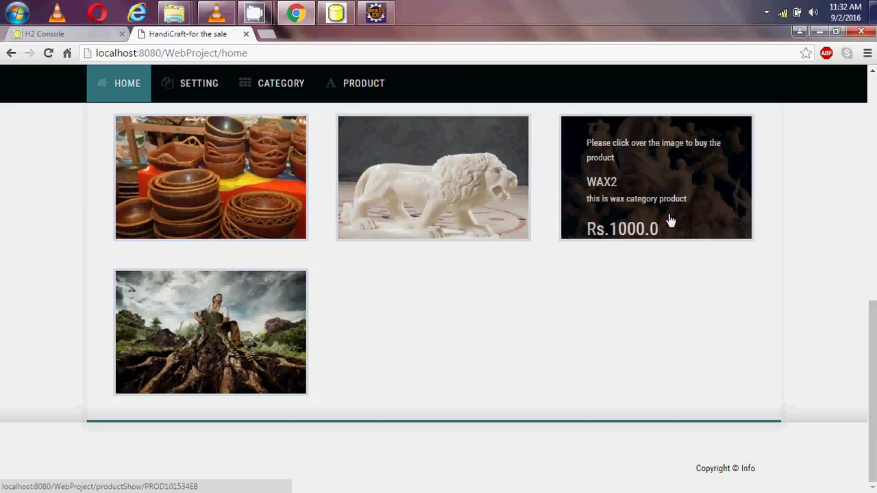
Step: Open the WAX2 product page (₹1000.0) and follow its 'Login Here?' link
{"action": "left_click", "coordinate": [671, 176]}
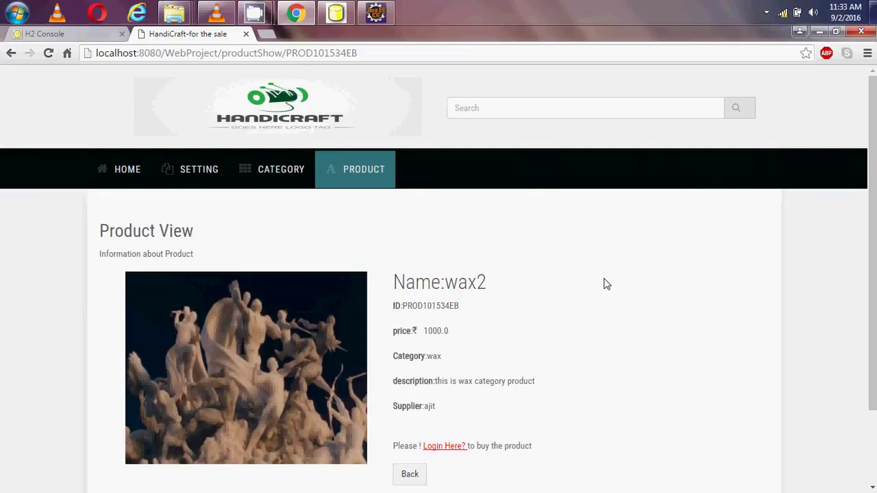
{"action": "scroll", "coordinate": [606, 284], "scroll_direction": "down", "scroll_amount": 3}
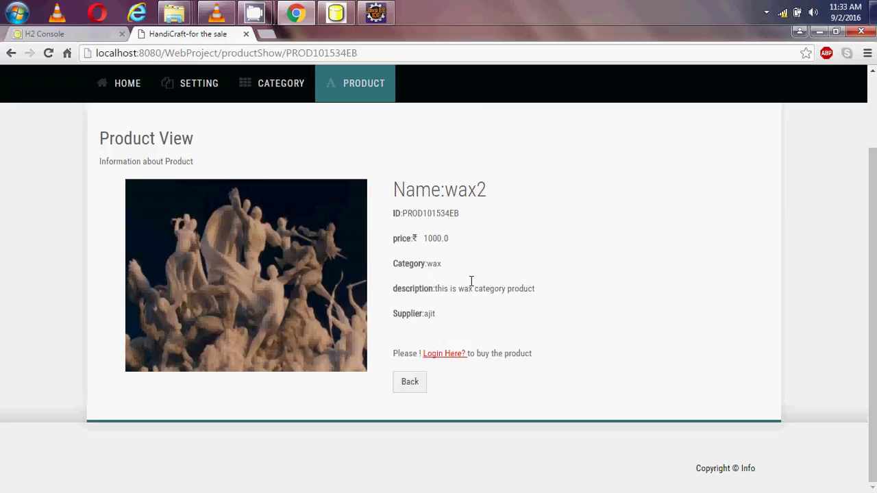
{"action": "left_click", "coordinate": [447, 357]}
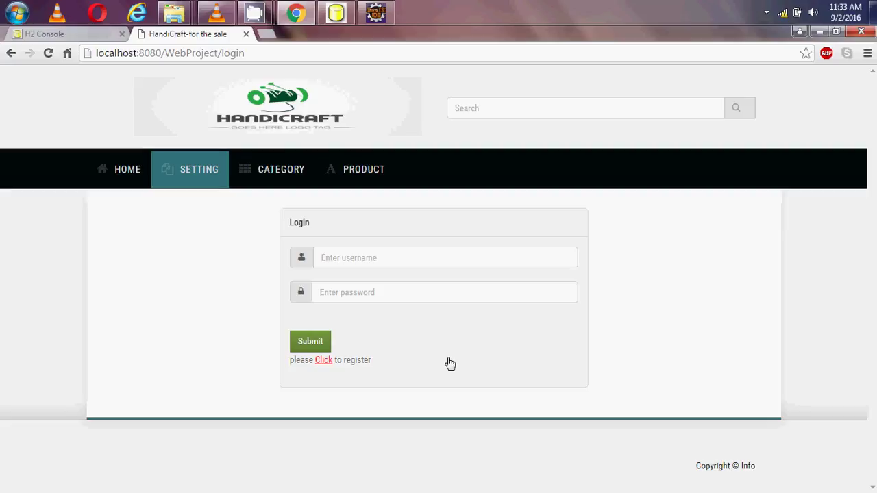
Step: Open the new customer registration form and enter the customer's name
{"action": "left_click", "coordinate": [323, 363]}
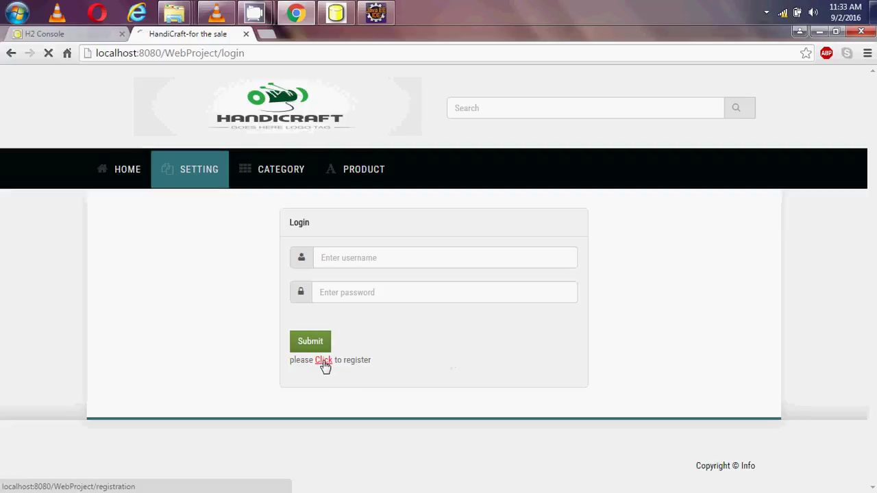
{"action": "scroll", "coordinate": [324, 367], "scroll_direction": "down", "scroll_amount": 3}
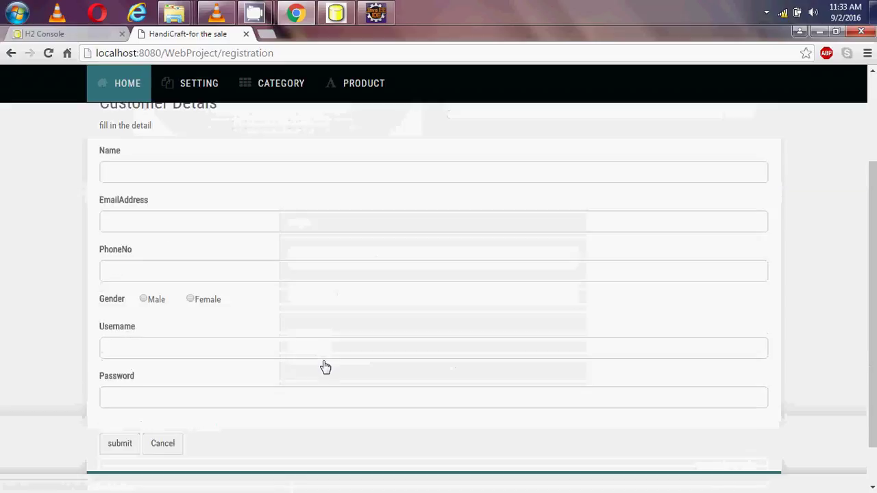
{"action": "scroll", "coordinate": [324, 367], "scroll_direction": "up", "scroll_amount": 3}
{"action": "left_click", "coordinate": [307, 294]}
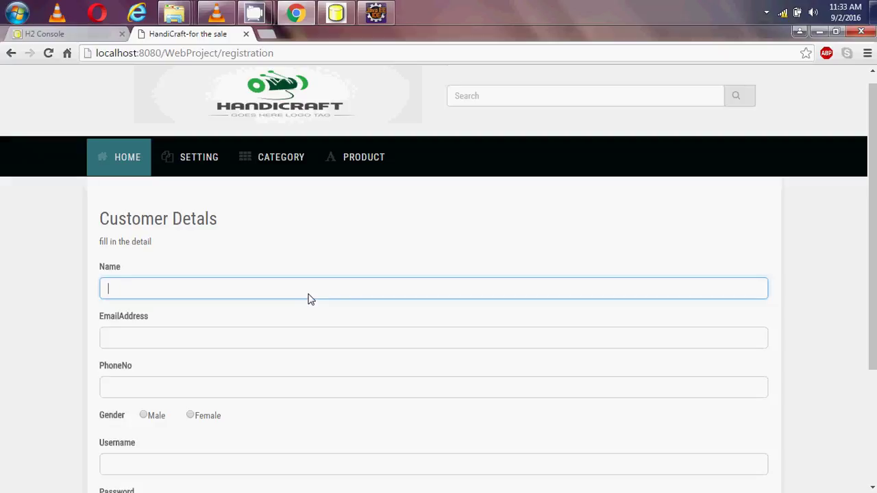
{"action": "type", "text": "r"}
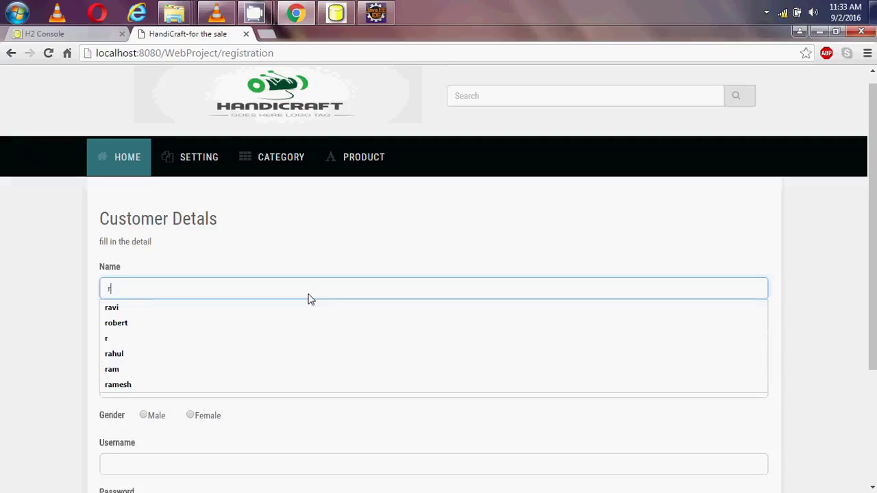
{"action": "scroll", "coordinate": [308, 299], "scroll_direction": "down", "scroll_amount": 3}
{"action": "scroll", "coordinate": [309, 299], "scroll_direction": "up", "scroll_amount": 3}
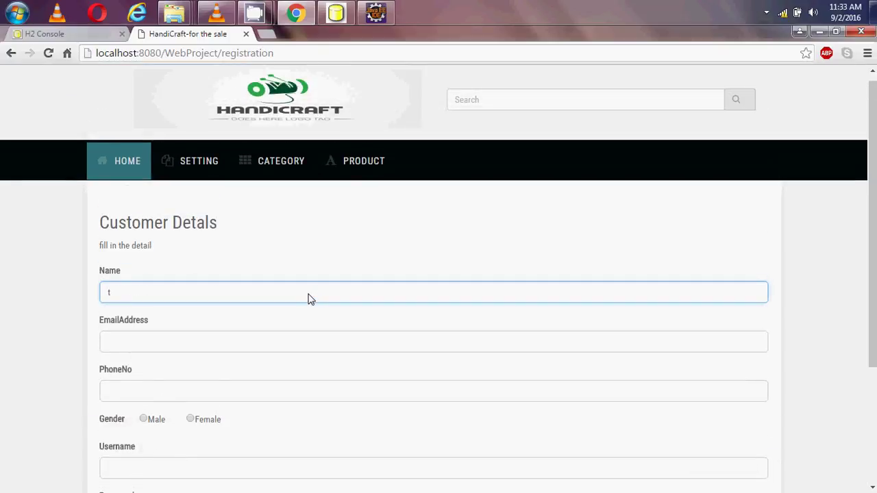
Step: Fill in the customer's e-mail address and phone number
{"action": "left_click", "coordinate": [281, 341]}
{"action": "type", "text": "t@g"}
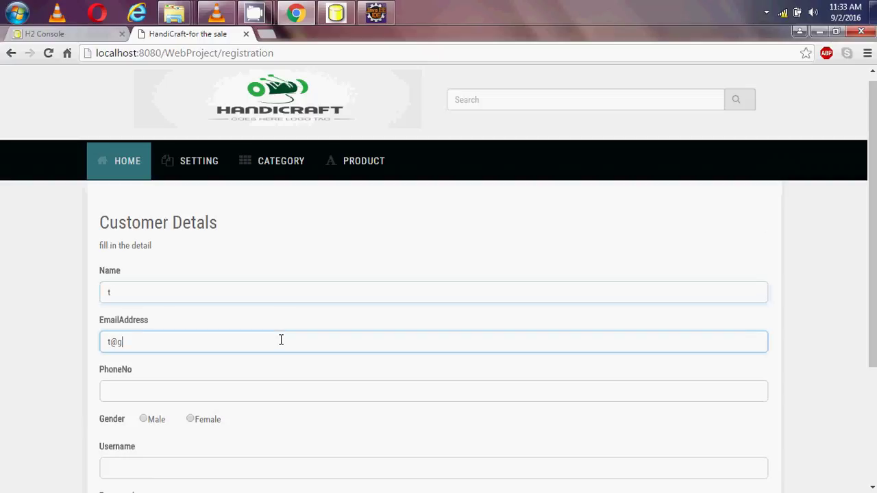
{"action": "type", "text": ".com"}
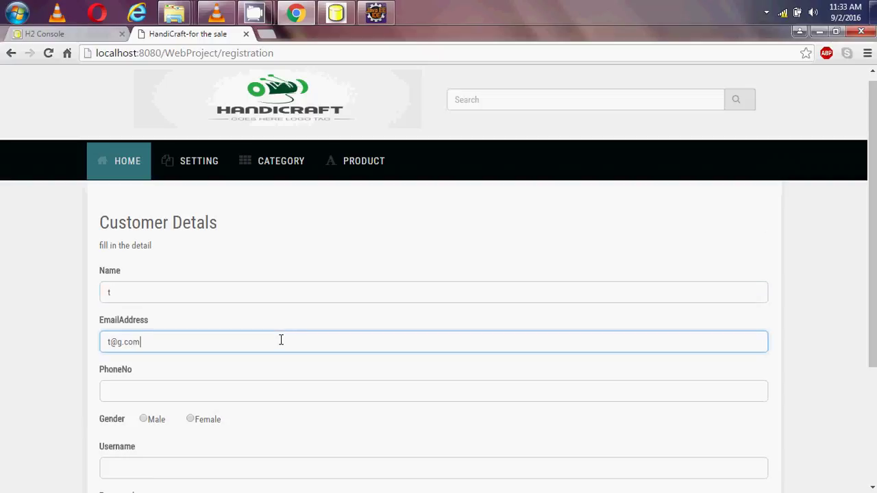
{"action": "scroll", "coordinate": [281, 339], "scroll_direction": "down", "scroll_amount": 2}
{"action": "left_click", "coordinate": [269, 296]}
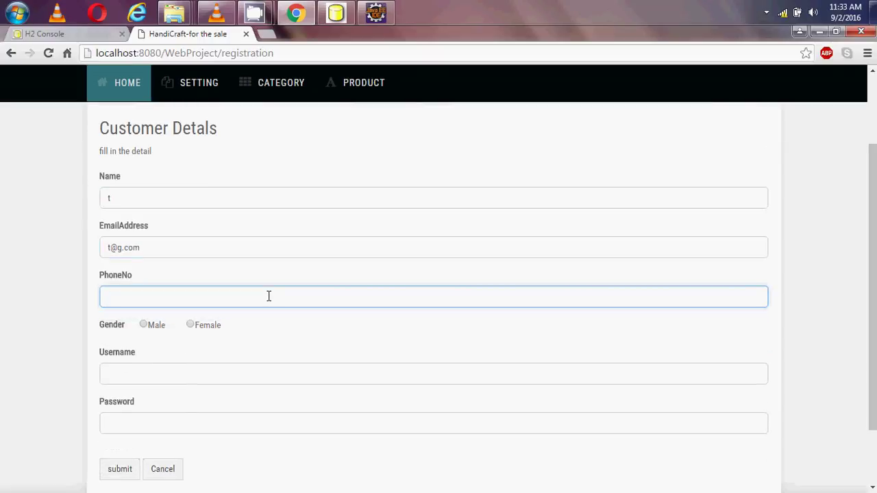
{"action": "type", "text": "999999999999"}
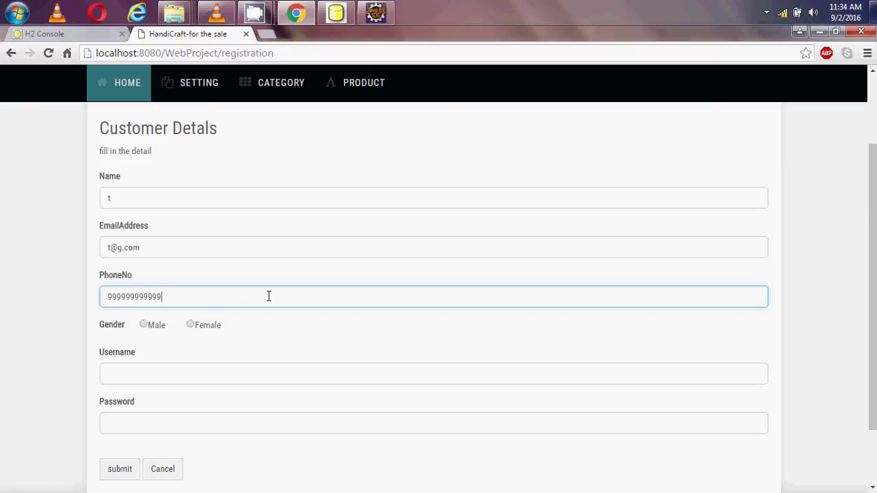
Step: Choose Male gender, enter a username, and move to the Password field
{"action": "left_click", "coordinate": [144, 325]}
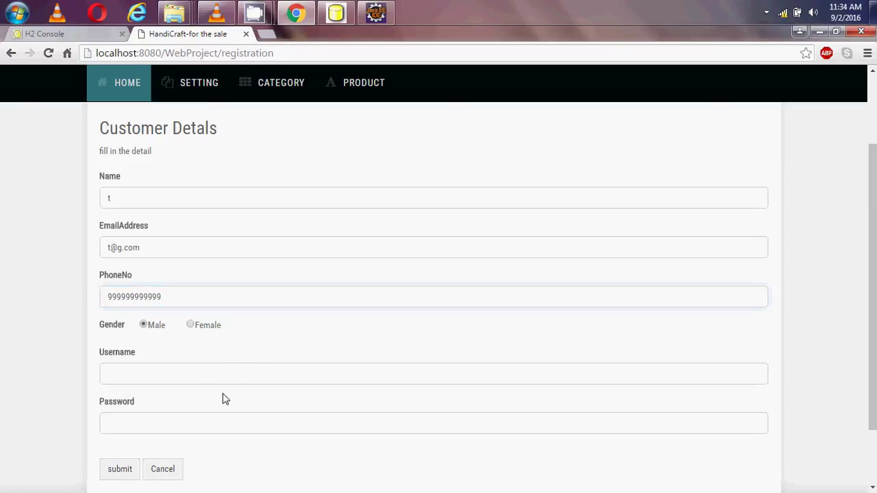
{"action": "left_click", "coordinate": [249, 373]}
{"action": "type", "text": "t"}
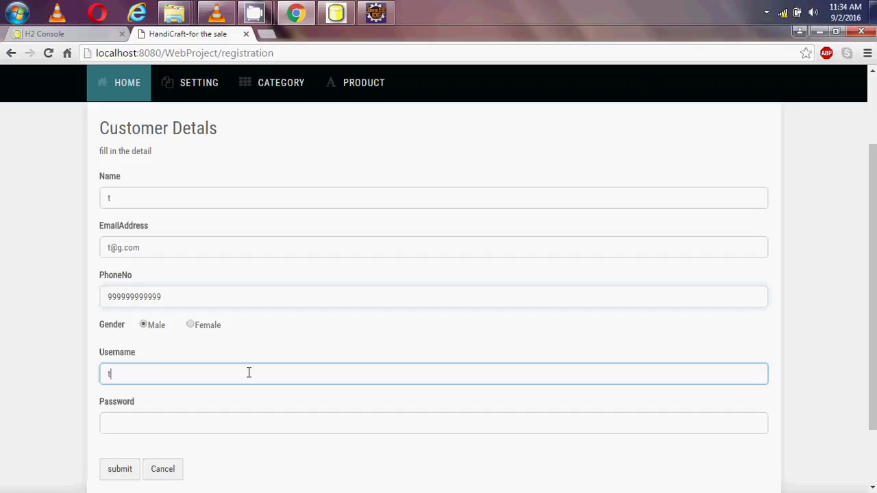
{"action": "scroll", "coordinate": [249, 373], "scroll_direction": "down", "scroll_amount": 1}
{"action": "left_click", "coordinate": [243, 379]}
Step: Submit the form, then replace the rejected phone number with a 10-digit number
{"action": "type", "text": "t"}
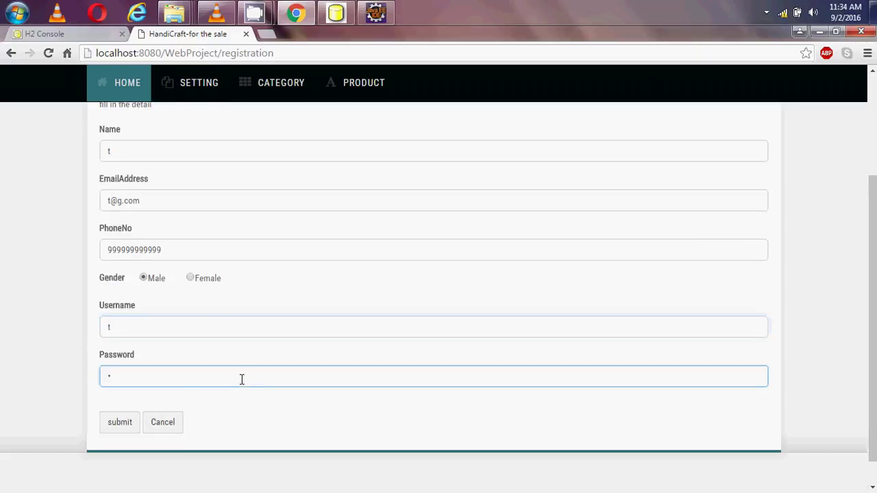
{"action": "left_click", "coordinate": [112, 436]}
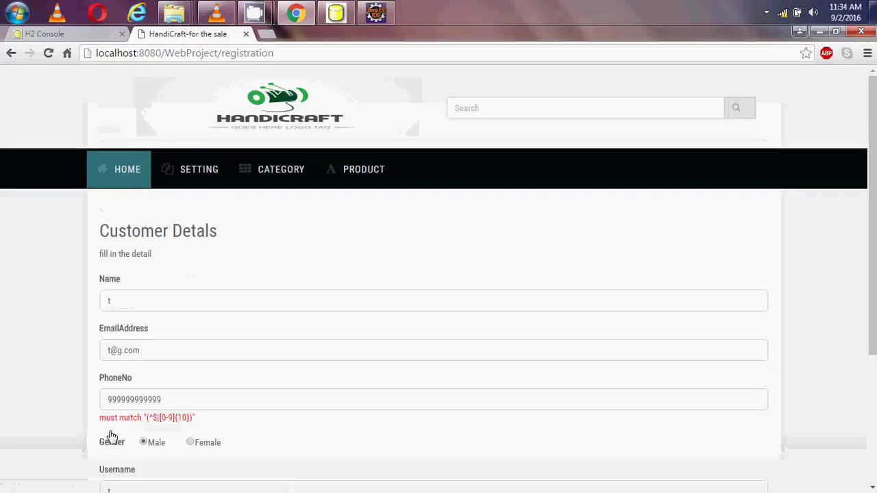
{"action": "left_click", "coordinate": [204, 402]}
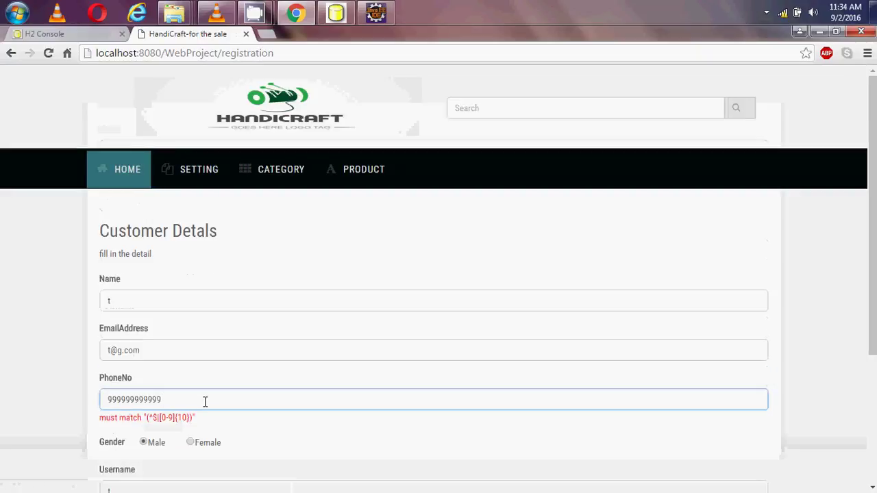
{"action": "key", "text": "BackSpace"}
{"action": "key", "text": "BackSpace"}
{"action": "key", "text": "BackSpace"}
{"action": "key", "text": "BackSpace"}
{"action": "key", "text": "BackSpace"}
{"action": "key", "text": "BackSpace"}
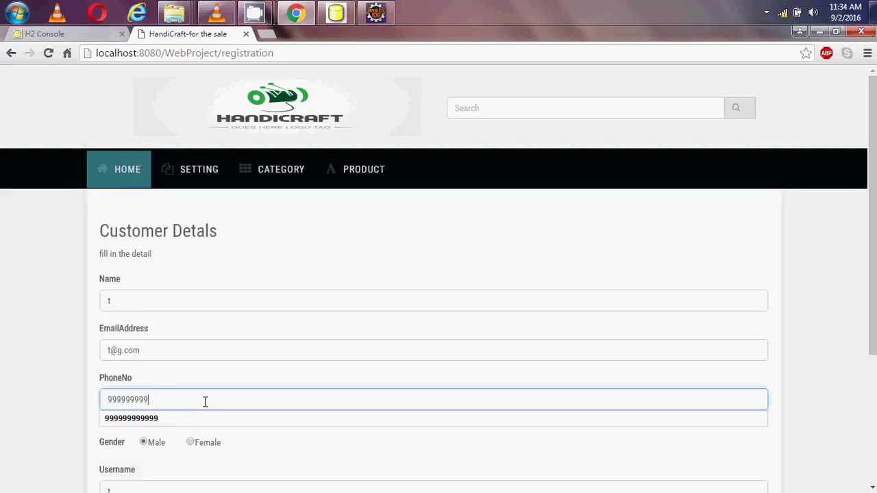
{"action": "key", "text": "BackSpace"}
{"action": "key", "text": "BackSpace"}
{"action": "key", "text": "BackSpace"}
{"action": "key", "text": "BackSpace"}
{"action": "key", "text": "BackSpace"}
{"action": "key", "text": "BackSpace"}
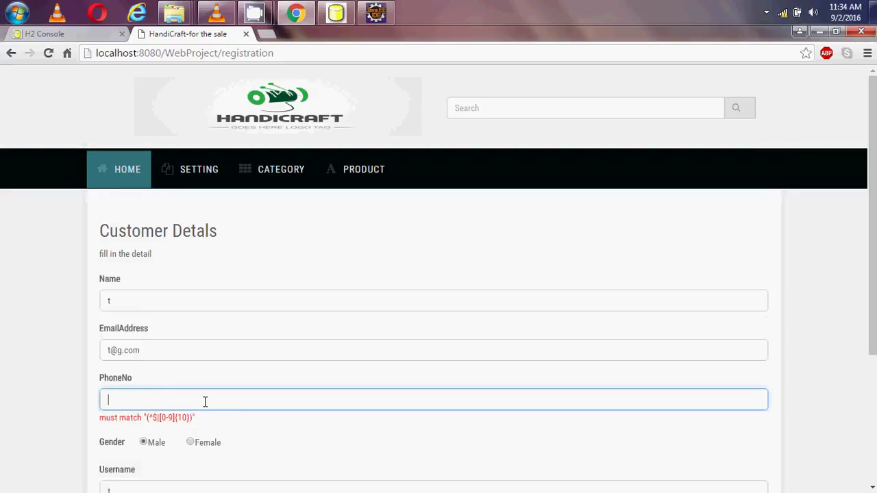
{"action": "type", "text": "123"}
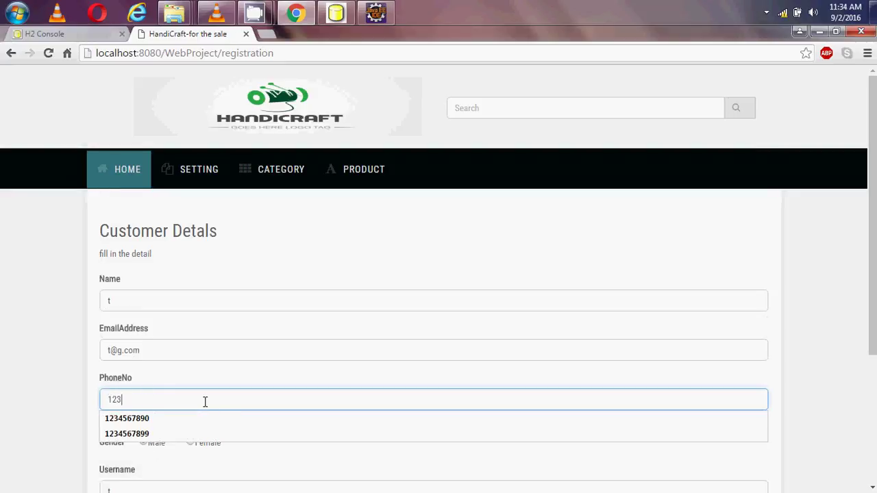
{"action": "type", "text": "4567890"}
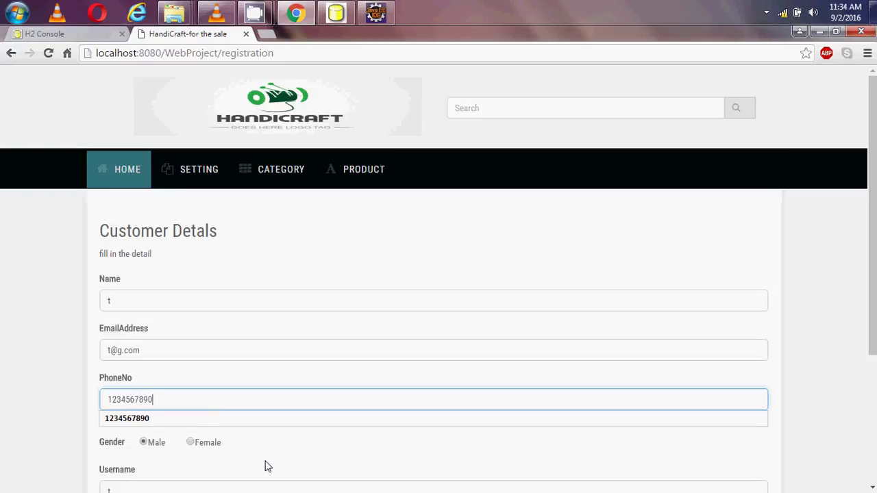
Step: Re-enter the password and resubmit the corrected registration
{"action": "scroll", "coordinate": [266, 465], "scroll_direction": "down", "scroll_amount": 2}
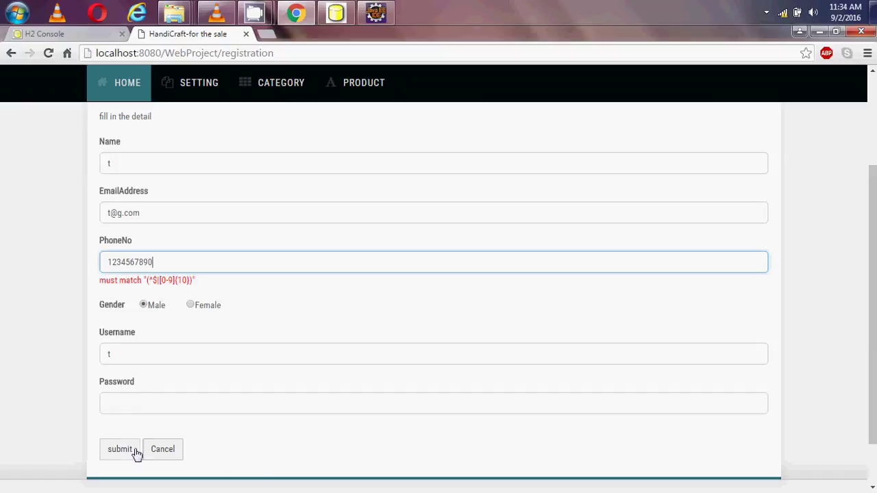
{"action": "left_click", "coordinate": [149, 400]}
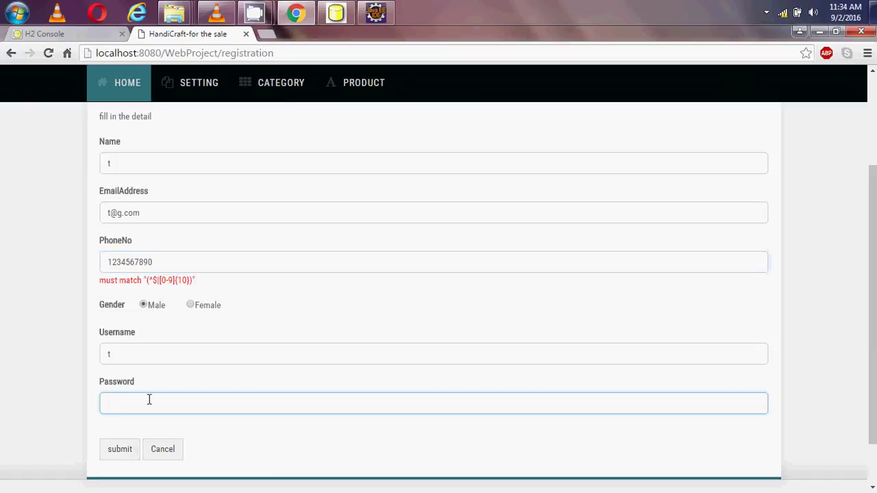
{"action": "type", "text": "t"}
{"action": "left_click", "coordinate": [126, 451]}
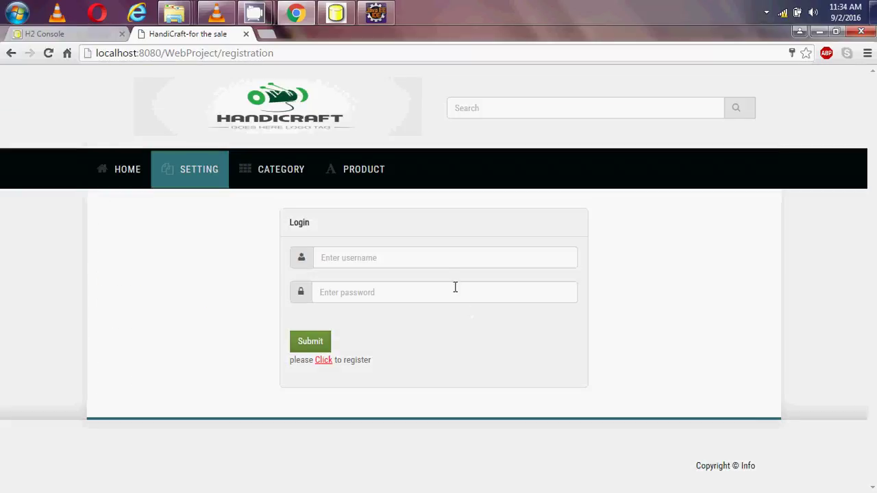
Step: Log in with the new customer's username and password and check the home page greeting and Cart link
{"action": "left_click", "coordinate": [446, 257]}
{"action": "type", "text": "t"}
{"action": "left_click", "coordinate": [417, 293]}
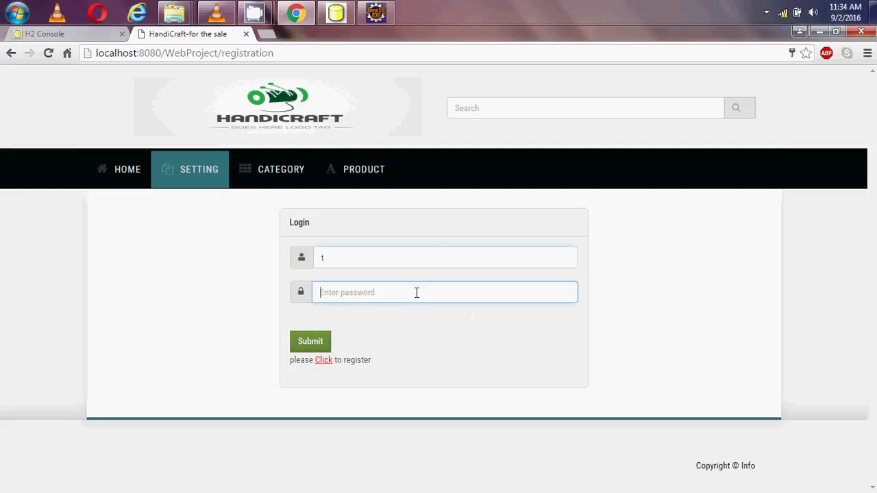
{"action": "type", "text": "t"}
{"action": "left_click", "coordinate": [318, 347]}
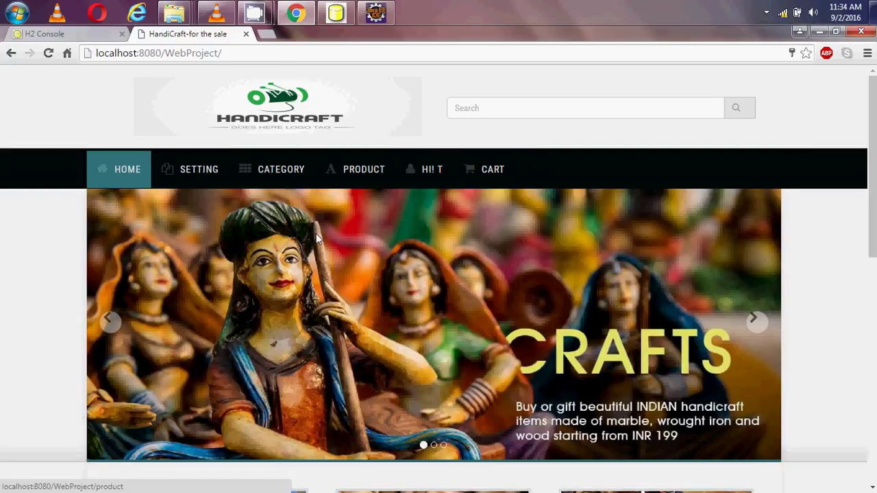
{"action": "scroll", "coordinate": [592, 286], "scroll_direction": "down", "scroll_amount": 5}
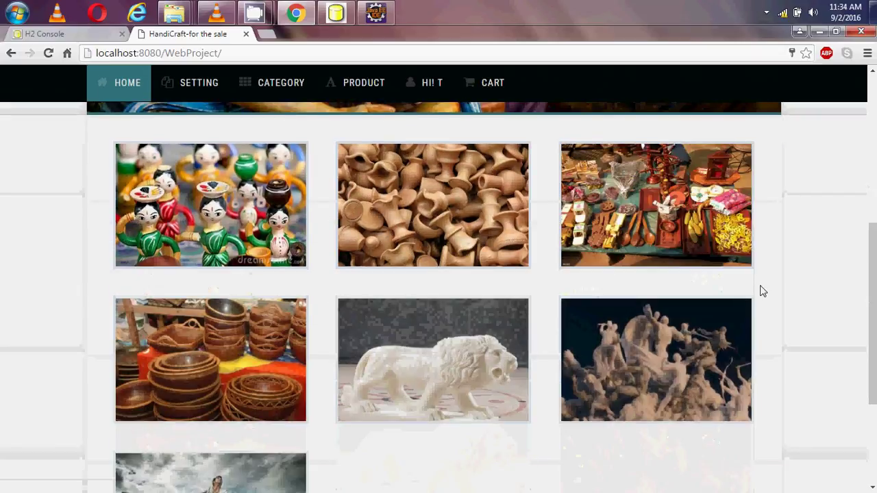
{"action": "scroll", "coordinate": [760, 290], "scroll_direction": "down", "scroll_amount": 3}
{"action": "scroll", "coordinate": [760, 291], "scroll_direction": "up", "scroll_amount": 2}
{"action": "scroll", "coordinate": [763, 291], "scroll_direction": "up", "scroll_amount": 5}
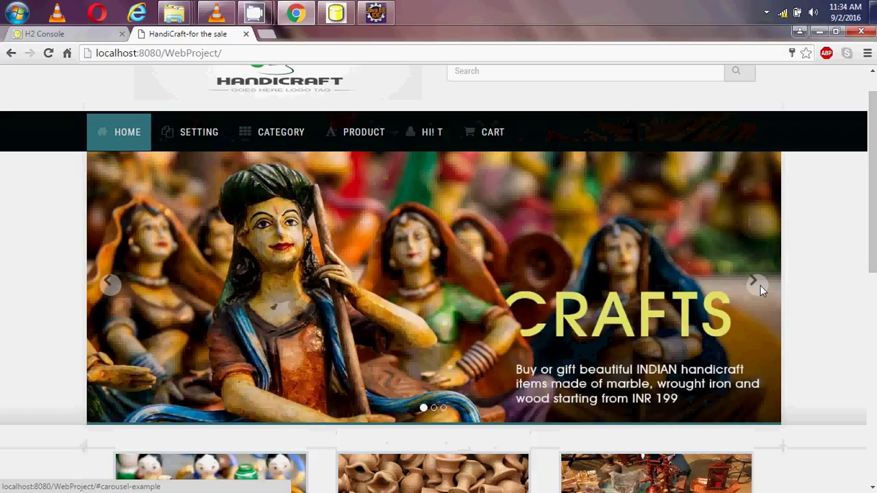
Step: Open the CART page, which reads 'No products in cart' with a count of 0
{"action": "left_click", "coordinate": [489, 145]}
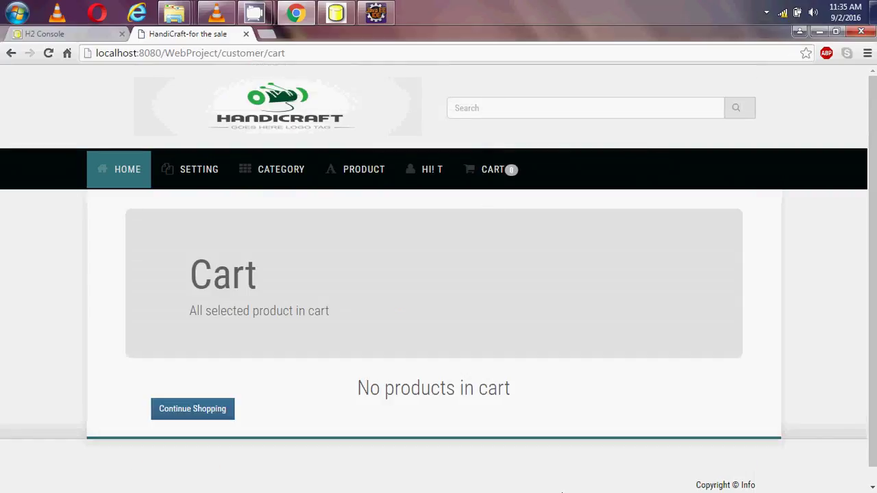
{"action": "scroll", "coordinate": [674, 354], "scroll_direction": "down", "scroll_amount": 1}
{"action": "scroll", "coordinate": [674, 354], "scroll_direction": "up", "scroll_amount": 1}
Step: Open the pot product (₹5000.0, Textile) from the Products list and order it, making the cart count 1
{"action": "mouse_move", "coordinate": [364, 172]}
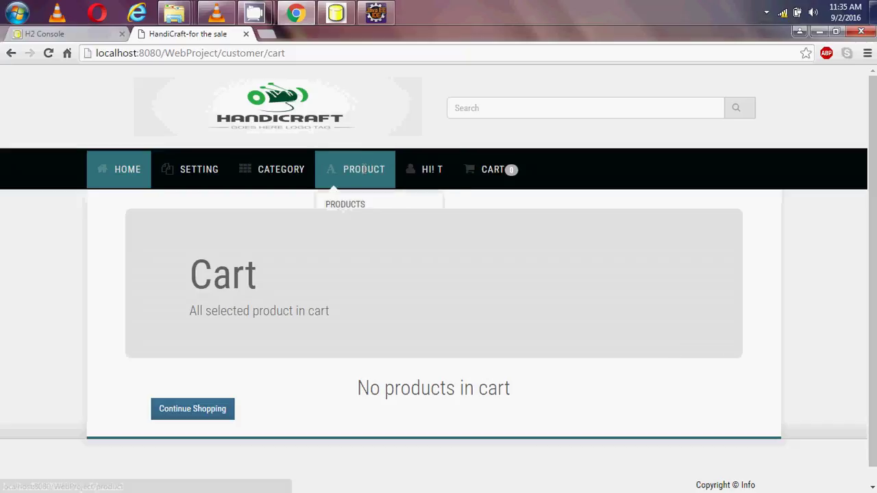
{"action": "left_click", "coordinate": [351, 202]}
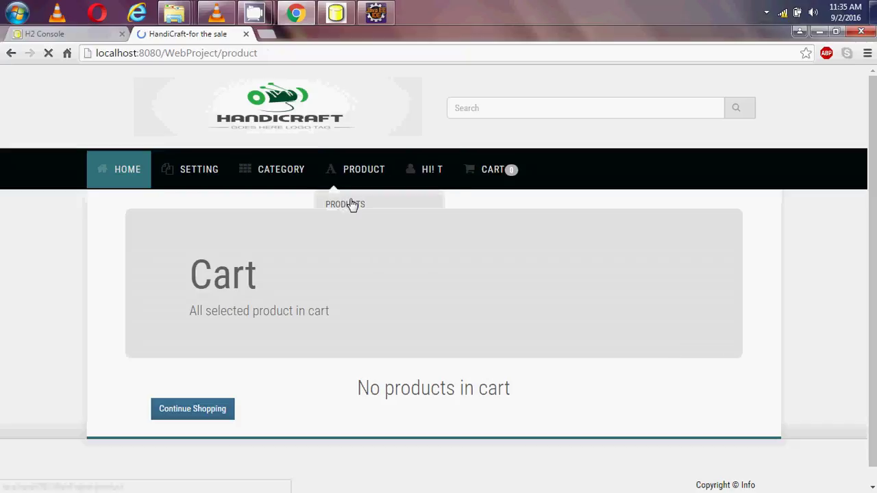
{"action": "scroll", "coordinate": [543, 396], "scroll_direction": "down", "scroll_amount": 3}
{"action": "scroll", "coordinate": [546, 395], "scroll_direction": "down", "scroll_amount": 3}
{"action": "scroll", "coordinate": [546, 395], "scroll_direction": "up", "scroll_amount": 3}
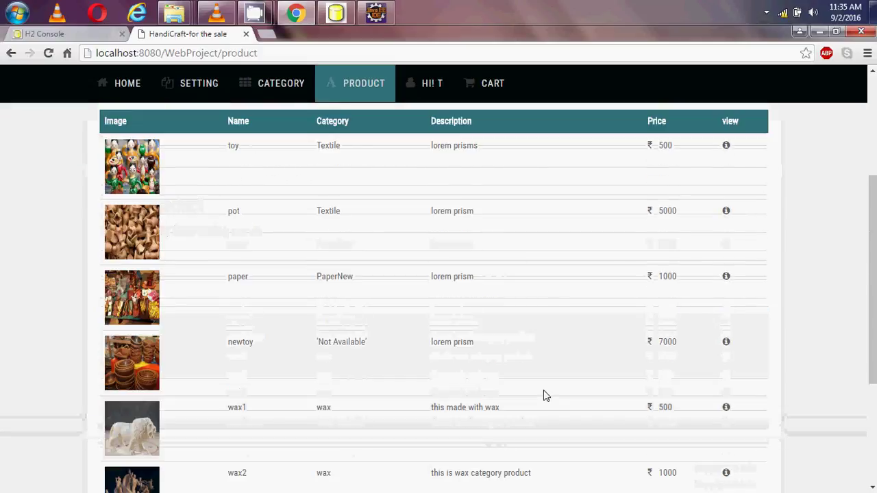
{"action": "left_click", "coordinate": [725, 212]}
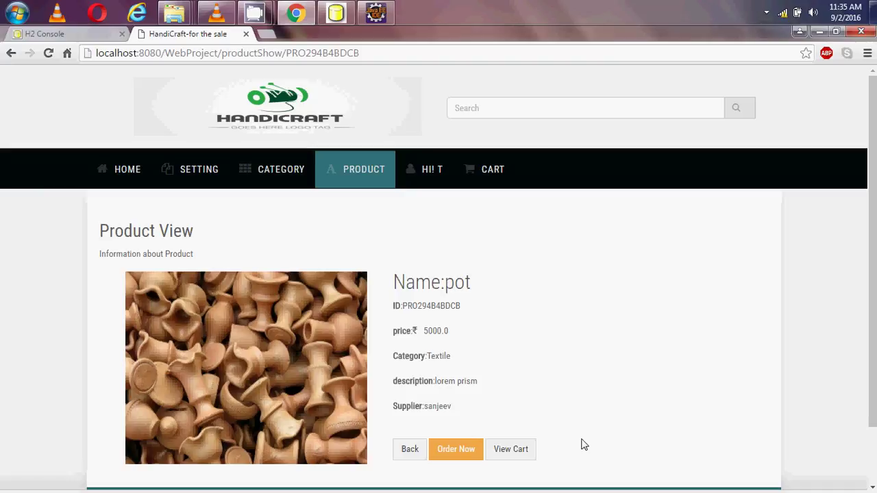
{"action": "left_click", "coordinate": [449, 452]}
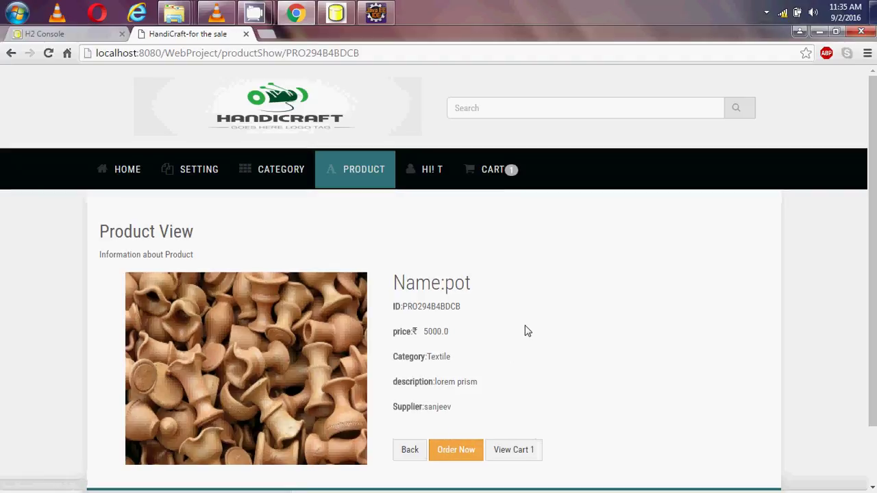
Step: In the cart showing one pot at ₹5000.0 grand total, remove the pot row
{"action": "left_click", "coordinate": [505, 177]}
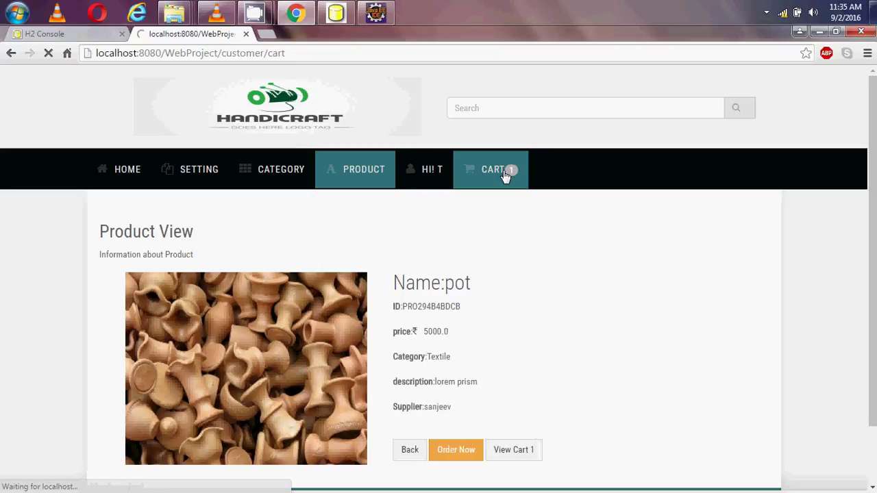
{"action": "scroll", "coordinate": [535, 322], "scroll_direction": "down", "scroll_amount": 2}
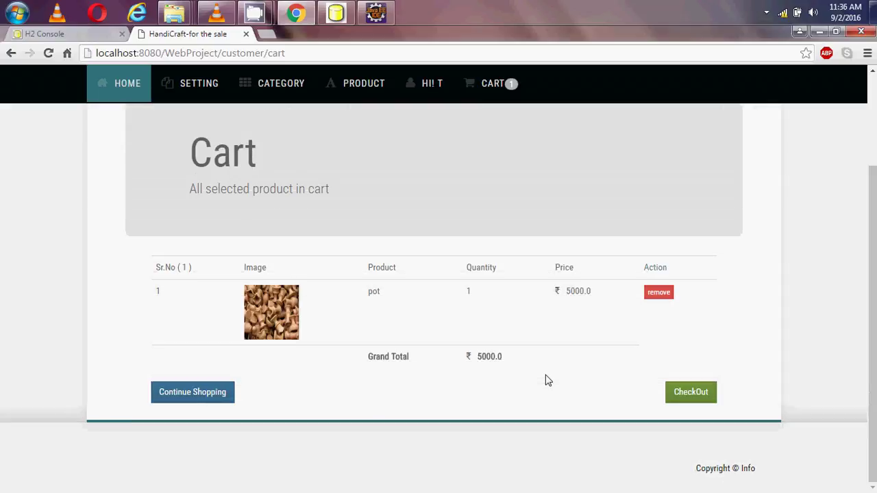
{"action": "left_click", "coordinate": [662, 296]}
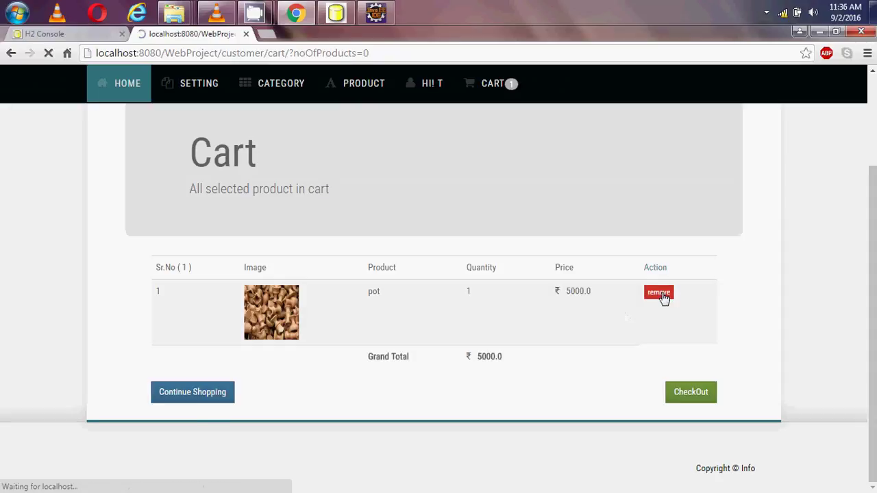
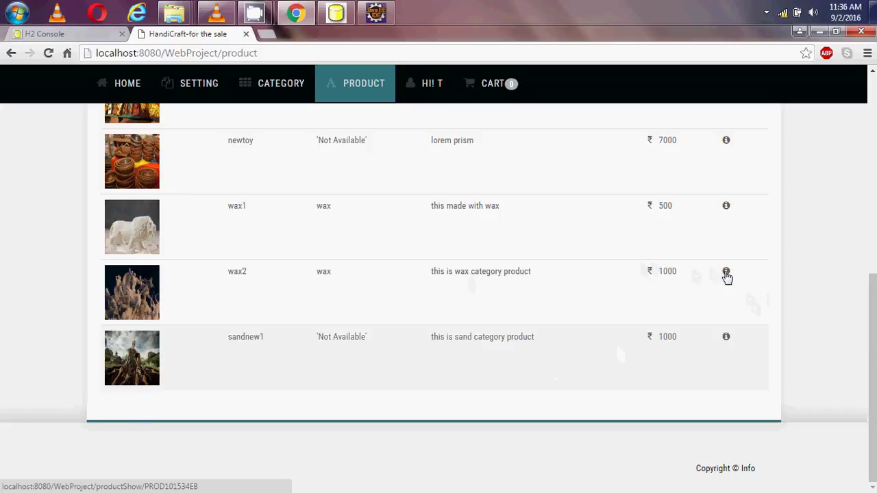
Step: Order wax2 and then sandnew1 from their product pages so the cart holds both
{"action": "left_click", "coordinate": [725, 274]}
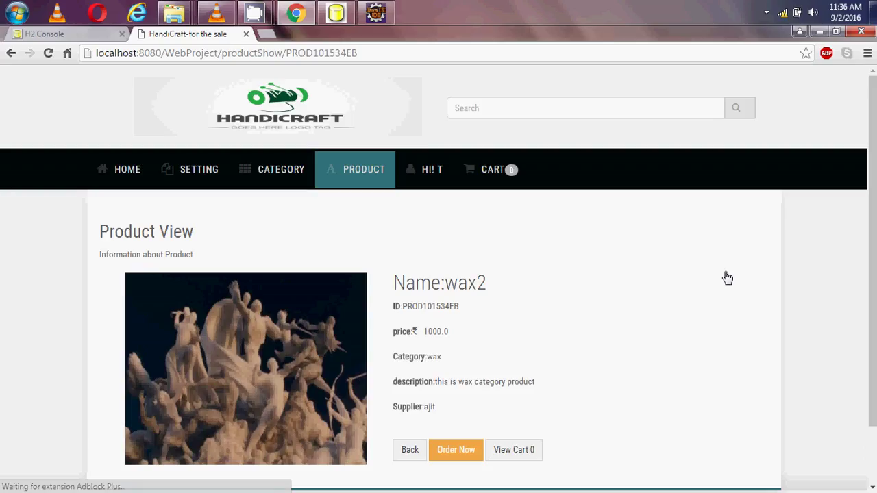
{"action": "left_click", "coordinate": [456, 450]}
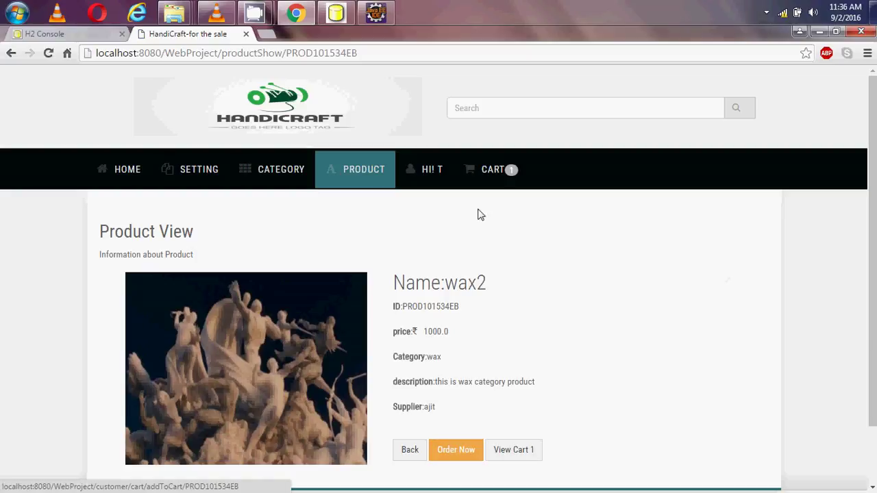
{"action": "left_click", "coordinate": [409, 450]}
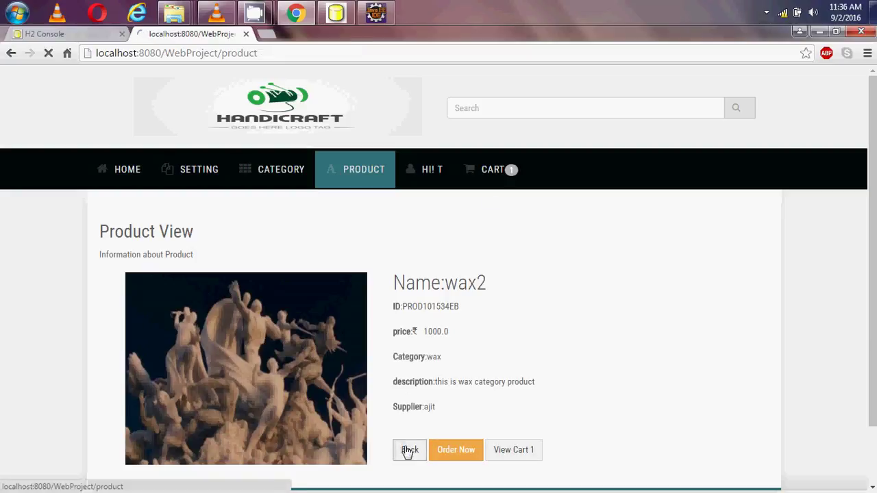
{"action": "scroll", "coordinate": [602, 393], "scroll_direction": "down", "scroll_amount": 6}
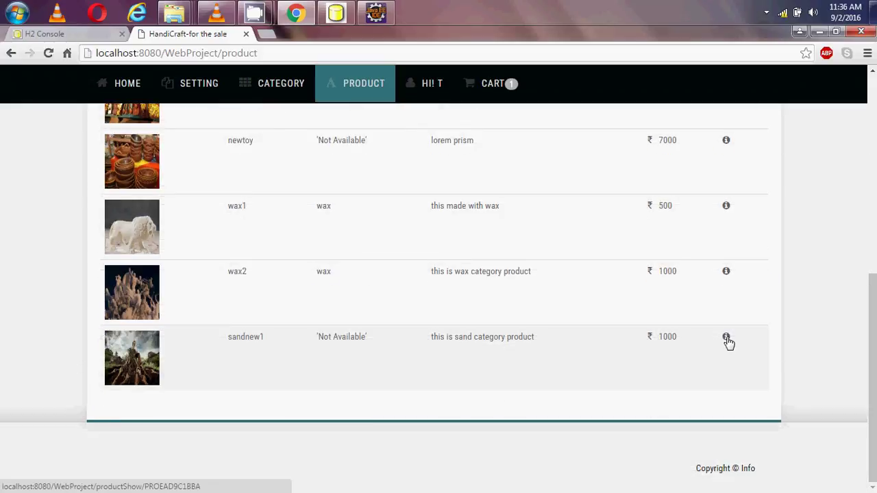
{"action": "left_click", "coordinate": [726, 337]}
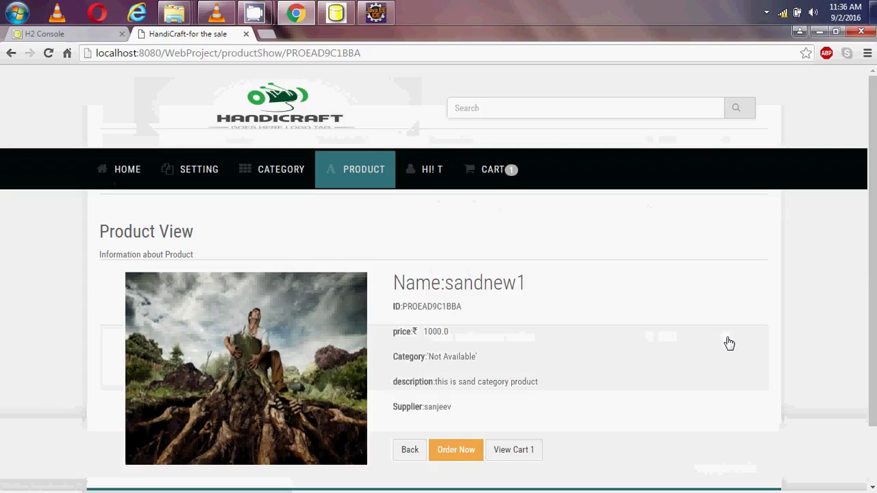
{"action": "left_click", "coordinate": [452, 449]}
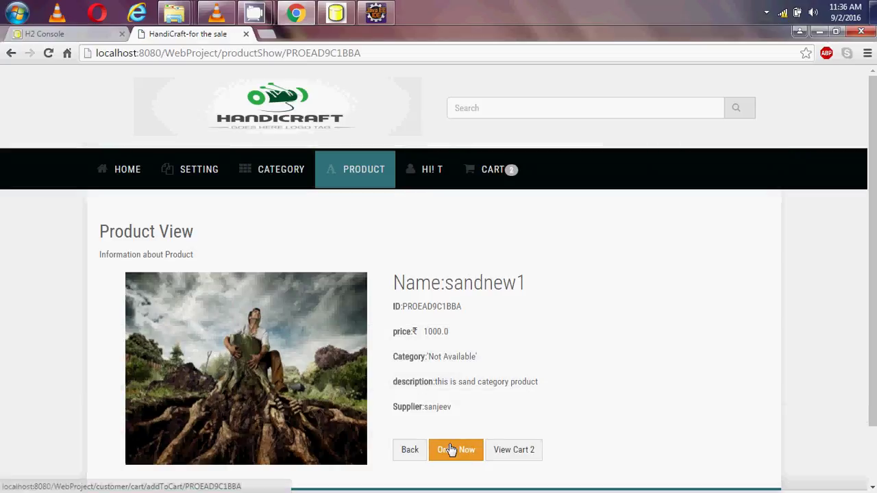
Step: Check the cart lists wax2 and sandnew1 with grand total ₹2000.0, then continue shopping
{"action": "left_click", "coordinate": [500, 180]}
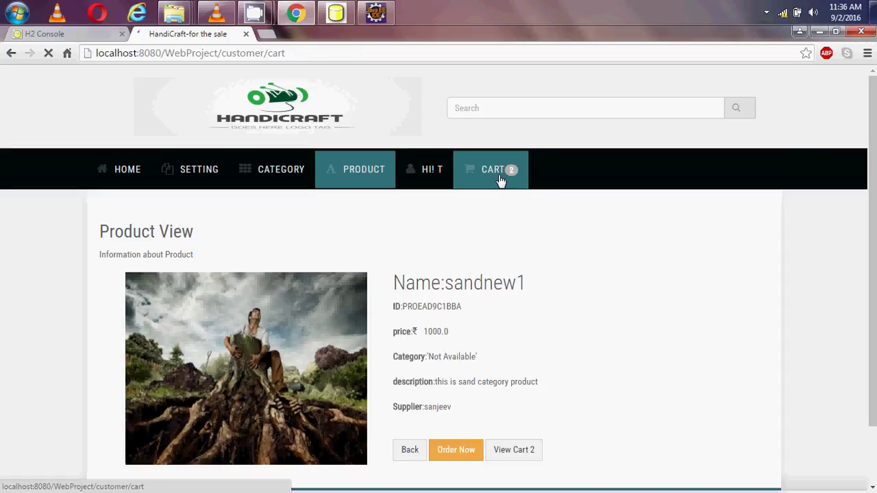
{"action": "scroll", "coordinate": [479, 298], "scroll_direction": "down", "scroll_amount": 2}
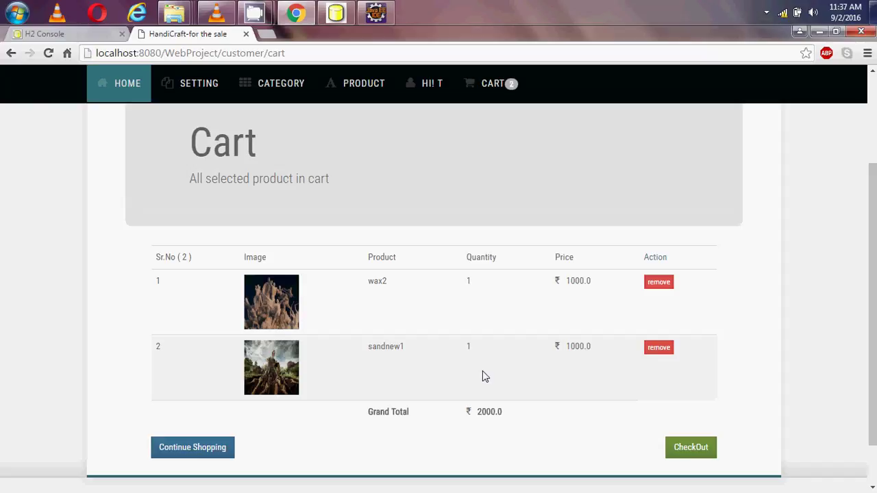
{"action": "left_click", "coordinate": [204, 457]}
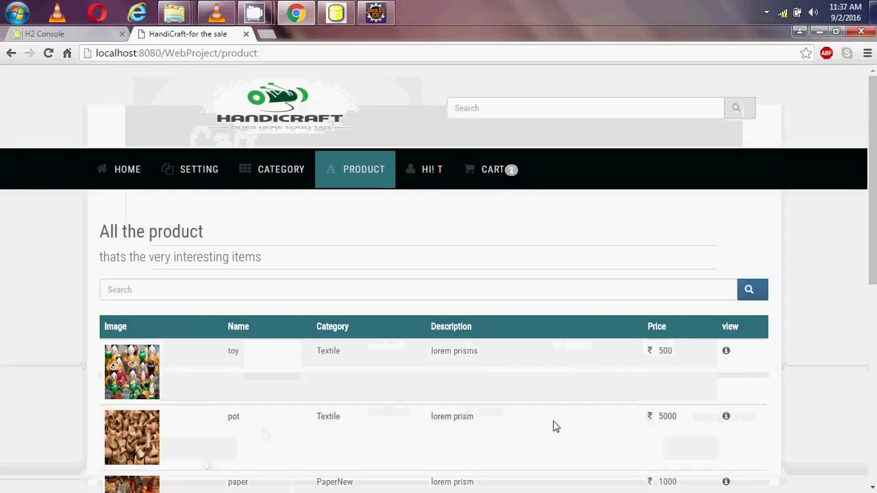
Step: Order a second wax2 and view the cart: wax2 quantity 2, grand total ₹3000.0
{"action": "scroll", "coordinate": [555, 426], "scroll_direction": "down", "scroll_amount": 6}
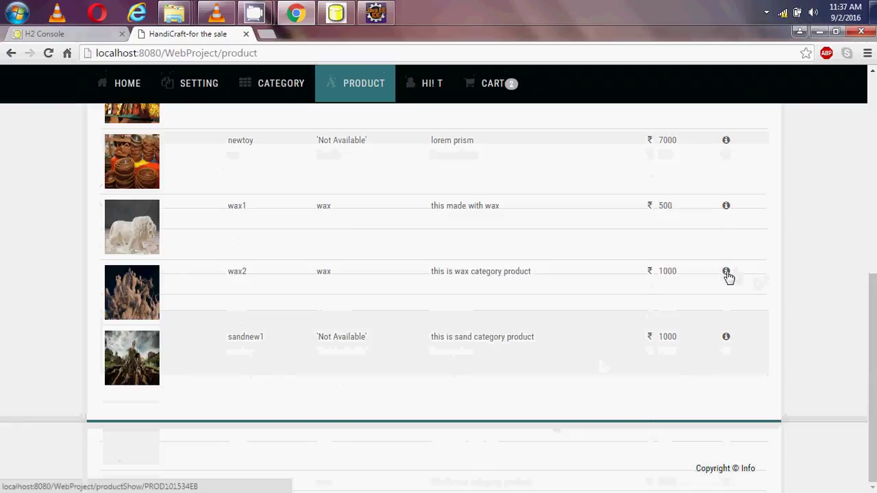
{"action": "left_click", "coordinate": [726, 272]}
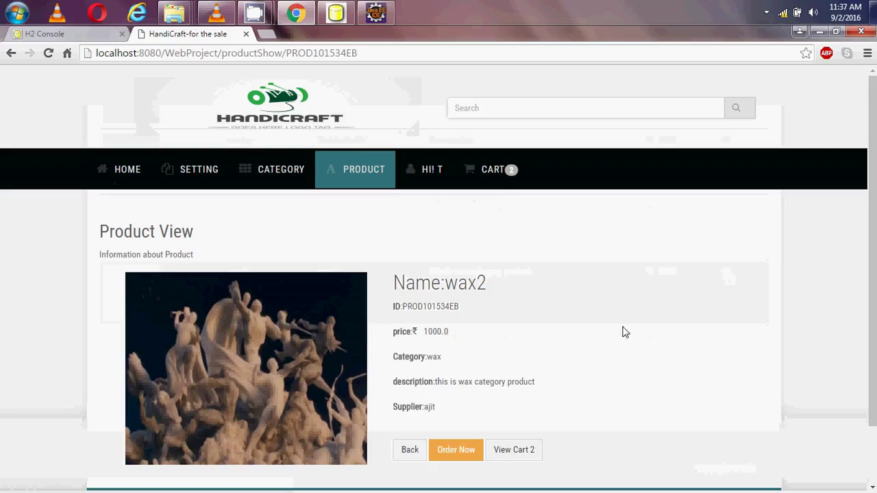
{"action": "left_click", "coordinate": [465, 451]}
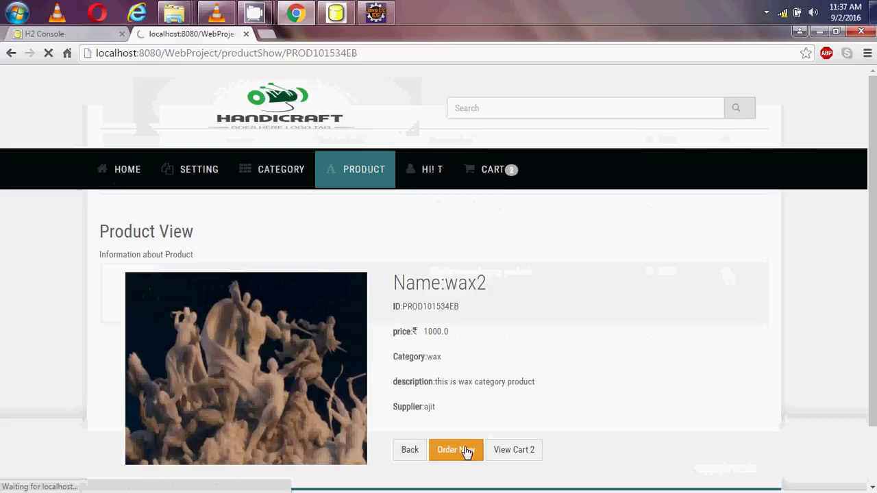
{"action": "left_click", "coordinate": [513, 172]}
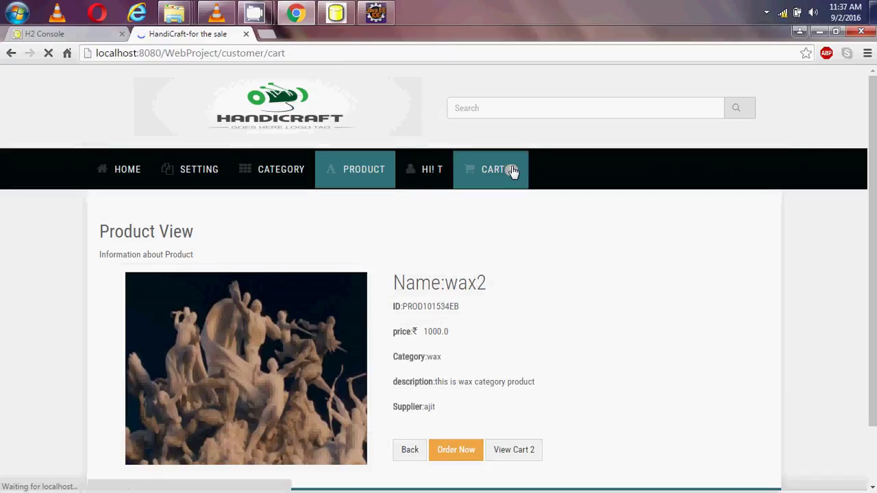
{"action": "scroll", "coordinate": [407, 340], "scroll_direction": "down", "scroll_amount": 2}
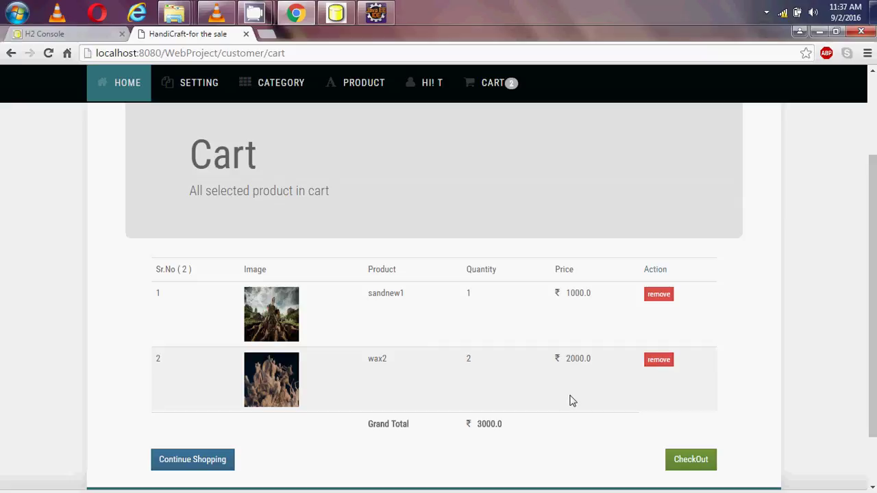
{"action": "scroll", "coordinate": [710, 391], "scroll_direction": "down", "scroll_amount": 1}
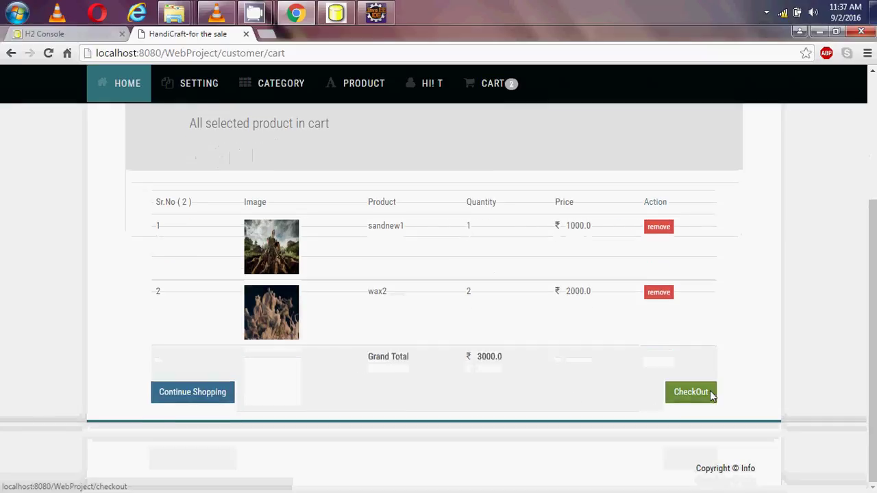
{"action": "left_click", "coordinate": [691, 394]}
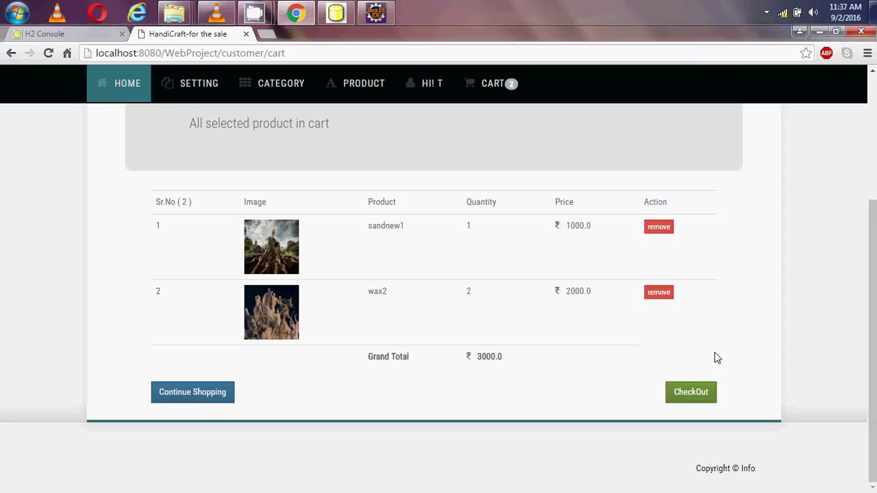
{"action": "left_click", "coordinate": [701, 390]}
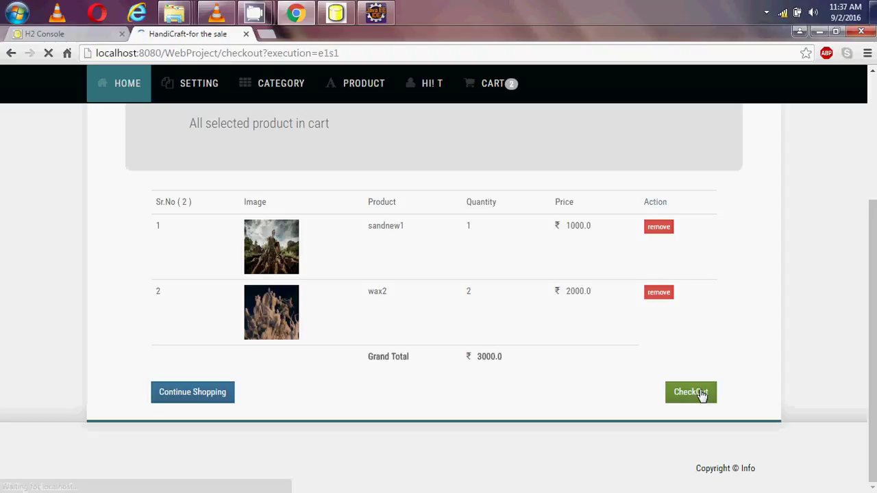
{"action": "scroll", "coordinate": [701, 396], "scroll_direction": "down", "scroll_amount": 3}
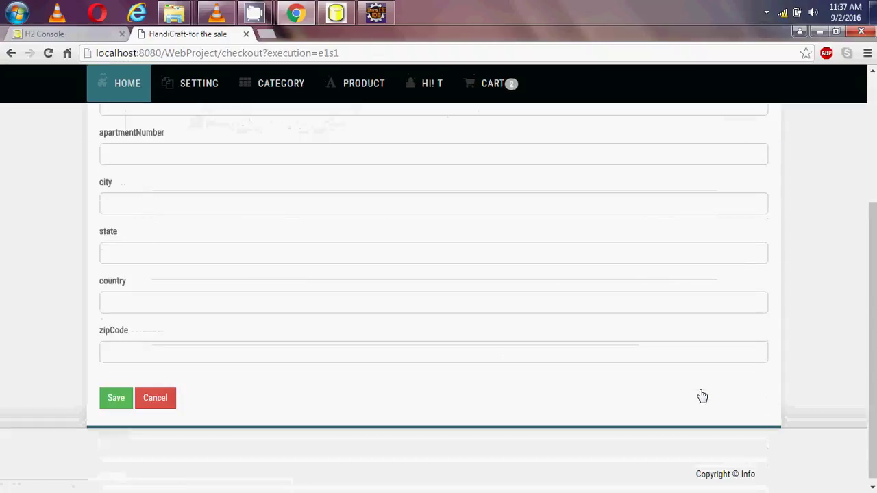
{"action": "scroll", "coordinate": [701, 395], "scroll_direction": "up", "scroll_amount": 3}
{"action": "left_click", "coordinate": [523, 306]}
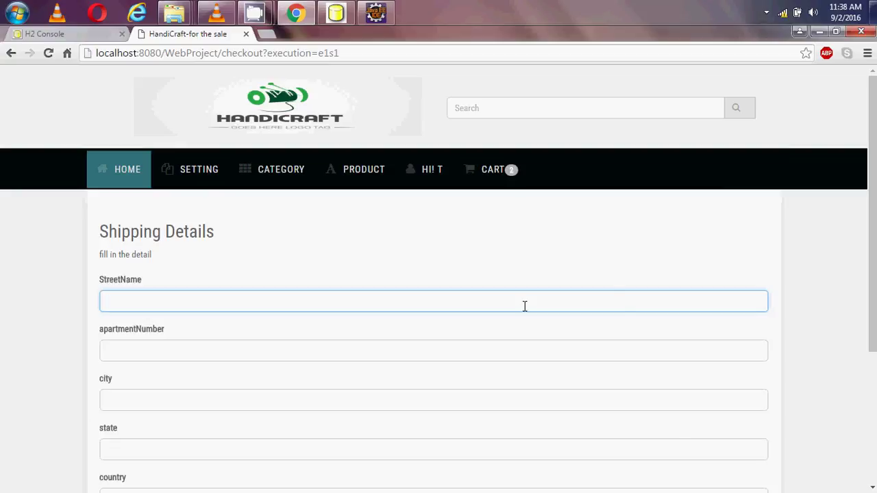
{"action": "type", "text": "pratap nagar"}
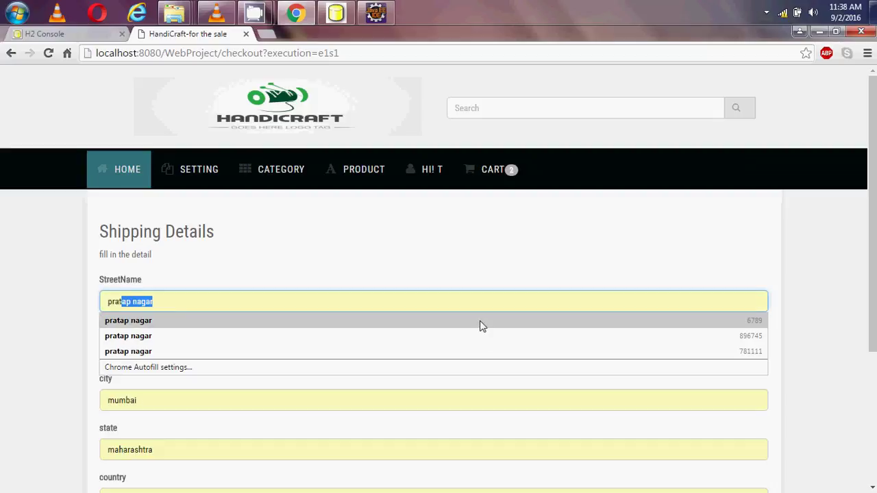
{"action": "left_click", "coordinate": [479, 325]}
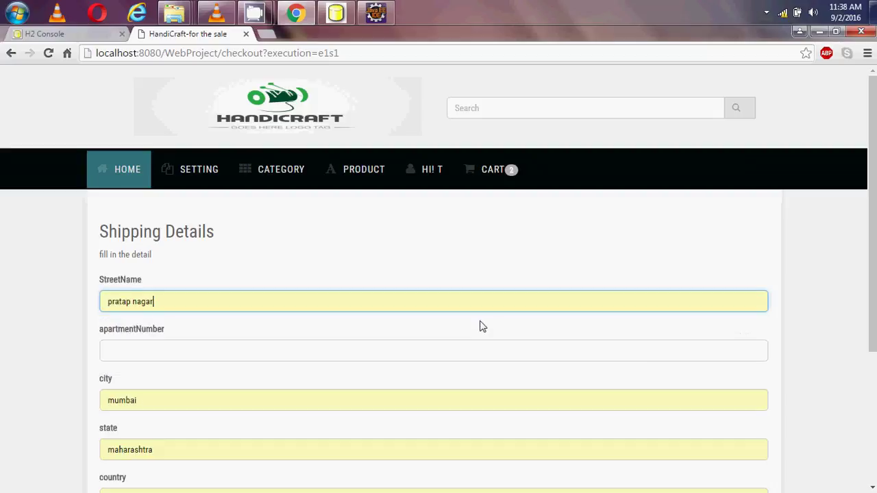
{"action": "left_click", "coordinate": [463, 357]}
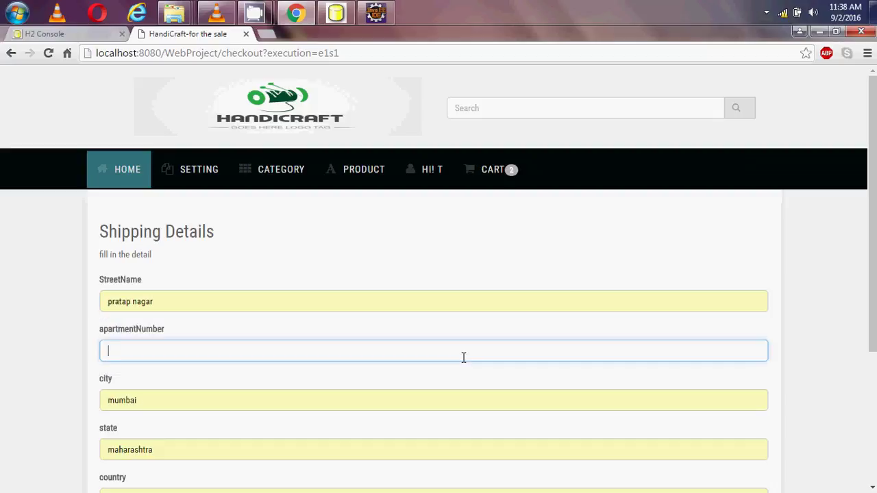
{"action": "type", "text": "78"}
Step: Complete the zip code by adding 09 and save the shipping address
{"action": "scroll", "coordinate": [463, 358], "scroll_direction": "down", "scroll_amount": 3}
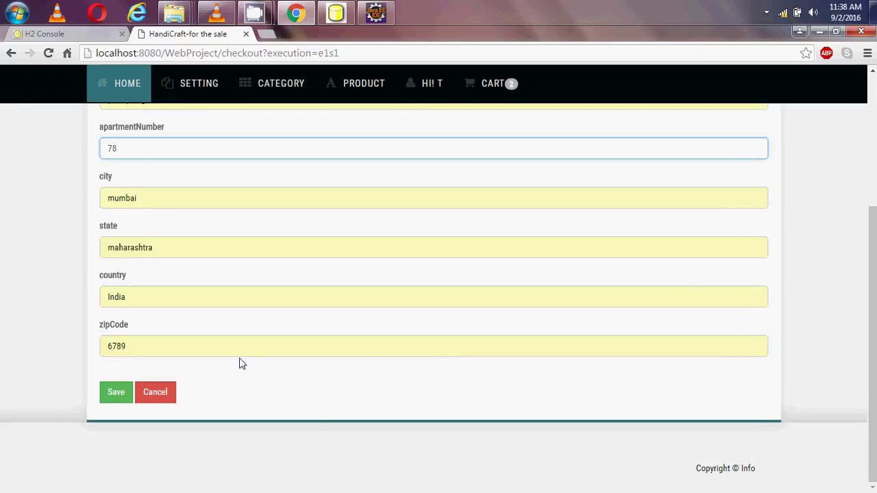
{"action": "left_click", "coordinate": [195, 337]}
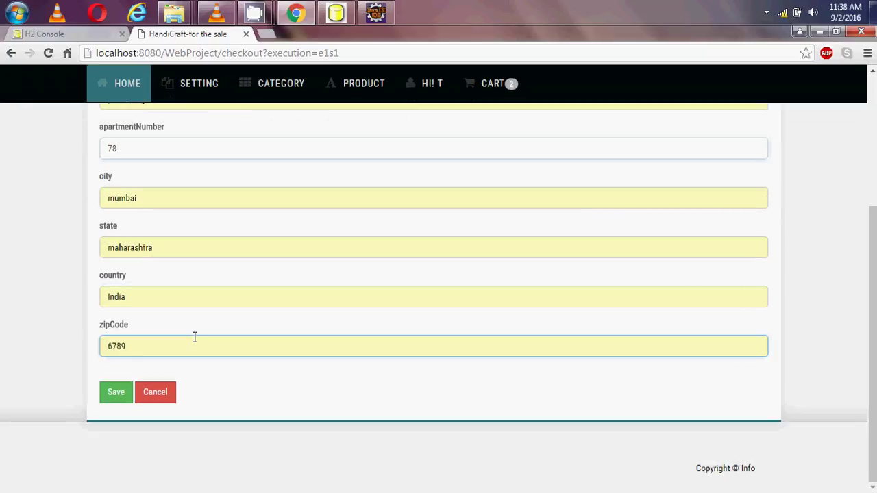
{"action": "type", "text": "09"}
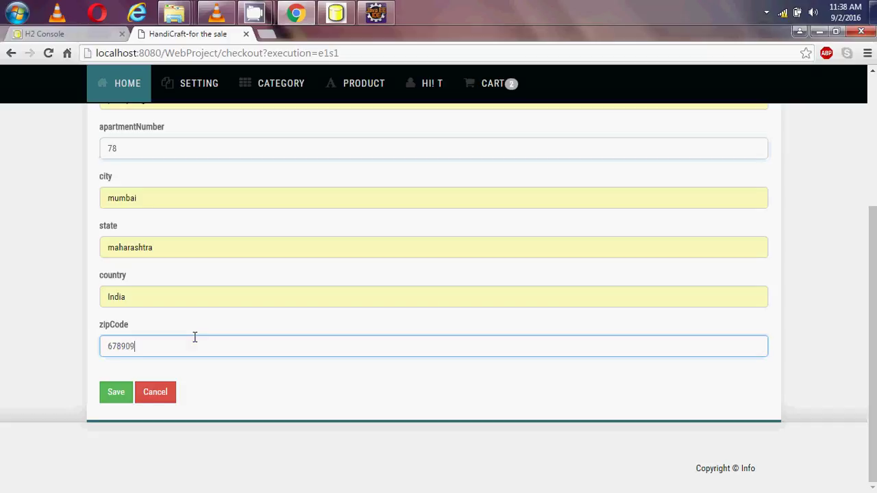
{"action": "left_click", "coordinate": [120, 395]}
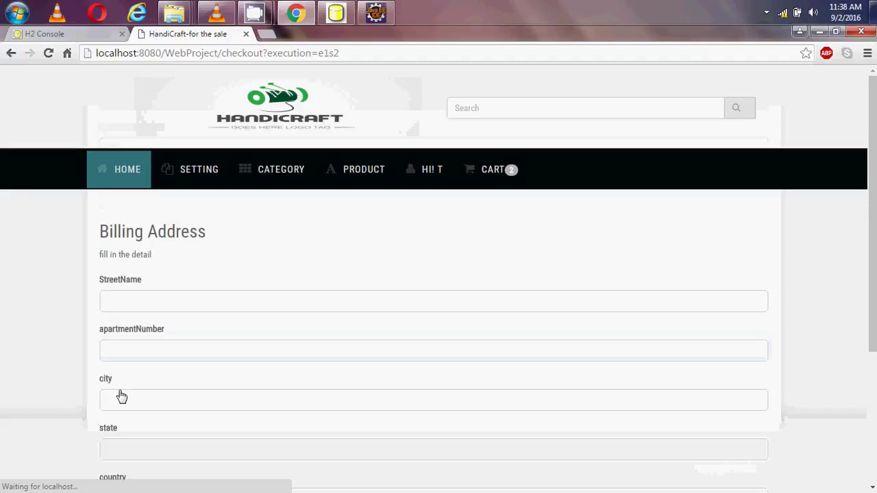
Step: Autofill the billing address from the saved entry, add apartment 78, and save it
{"action": "left_click", "coordinate": [280, 299]}
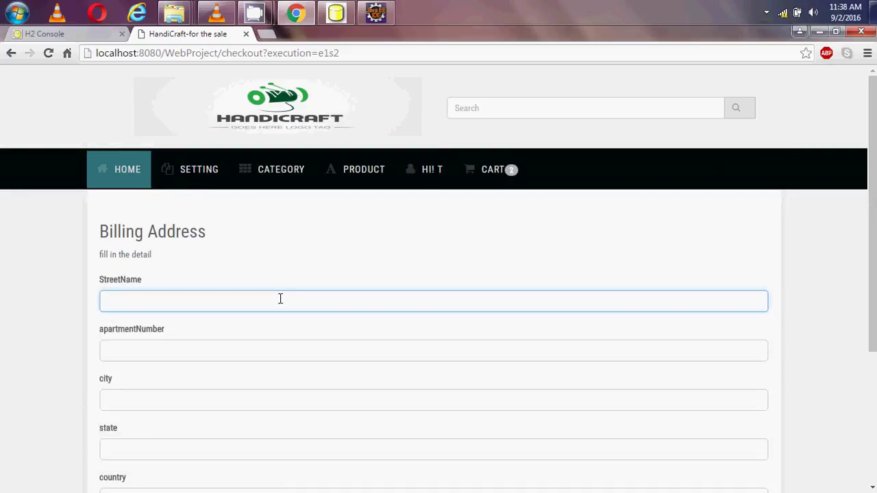
{"action": "type", "text": "pratap nagar"}
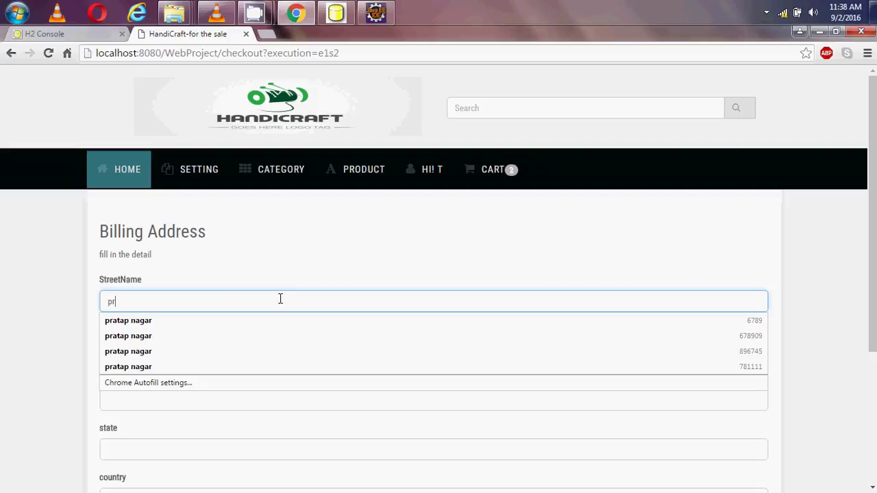
{"action": "left_click", "coordinate": [288, 335]}
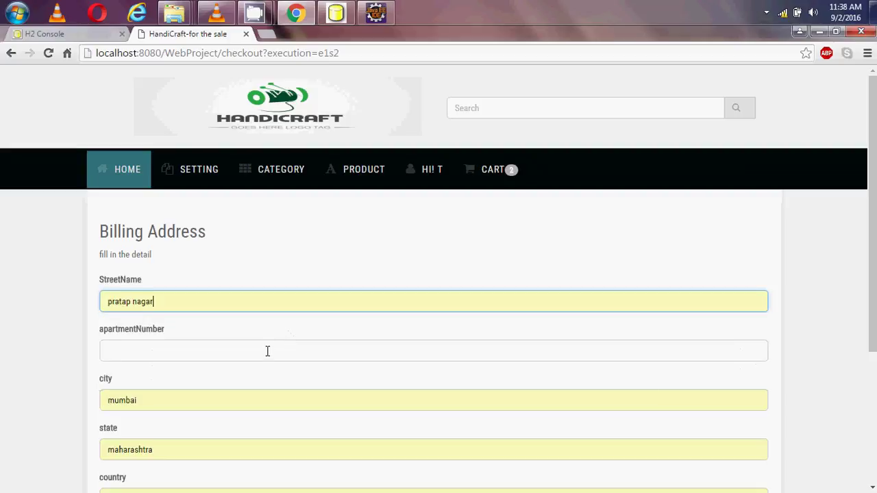
{"action": "left_click", "coordinate": [268, 350]}
{"action": "type", "text": "78"}
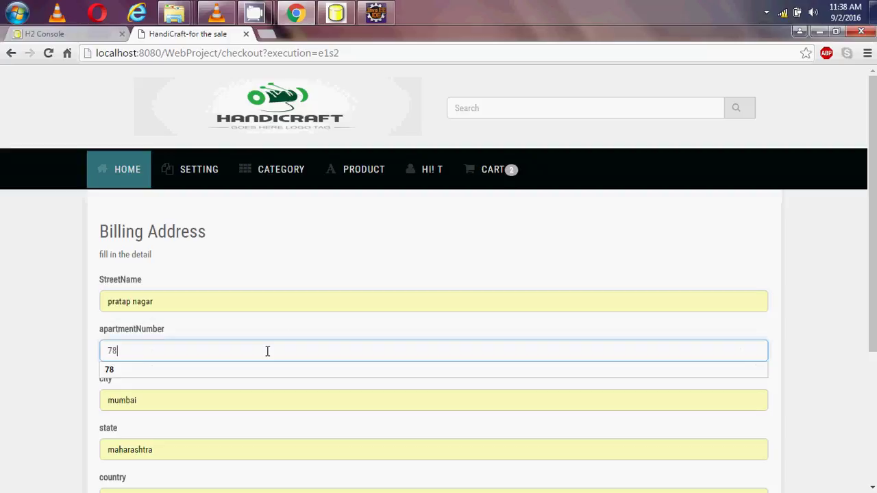
{"action": "scroll", "coordinate": [268, 489], "scroll_direction": "down", "scroll_amount": 2}
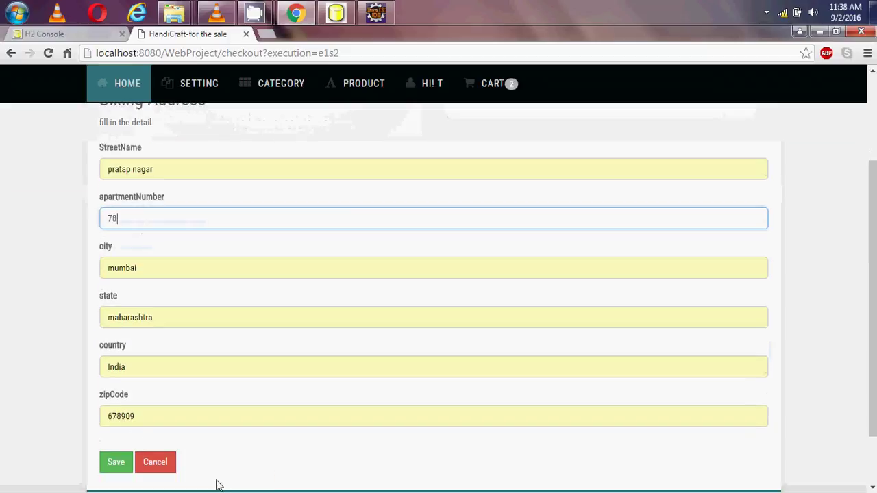
{"action": "left_click", "coordinate": [117, 468]}
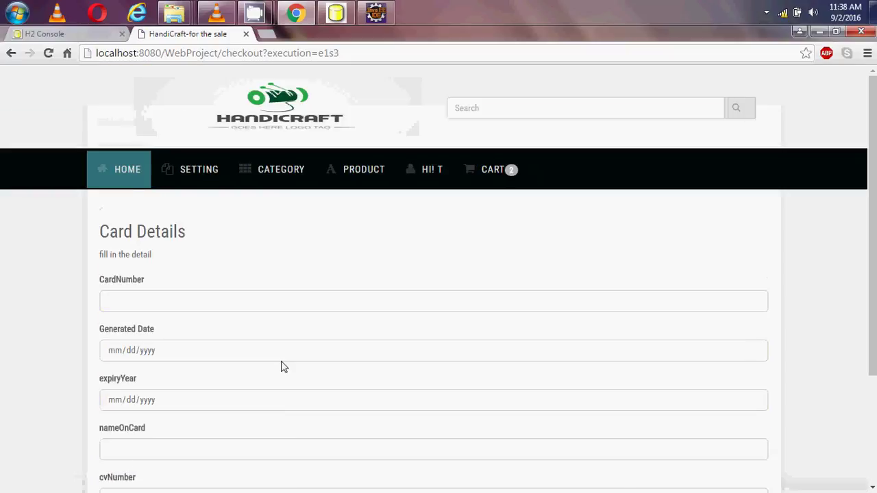
Step: Enter the card number, correcting its last digit, and open the Generated Date calendar
{"action": "scroll", "coordinate": [301, 359], "scroll_direction": "down", "scroll_amount": 1}
{"action": "scroll", "coordinate": [313, 354], "scroll_direction": "down", "scroll_amount": 2}
{"action": "scroll", "coordinate": [313, 354], "scroll_direction": "up", "scroll_amount": 2}
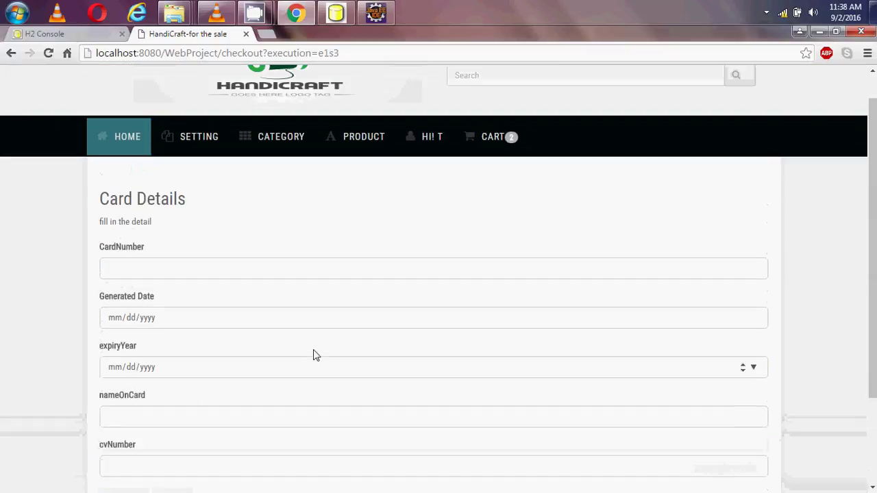
{"action": "left_click", "coordinate": [289, 264]}
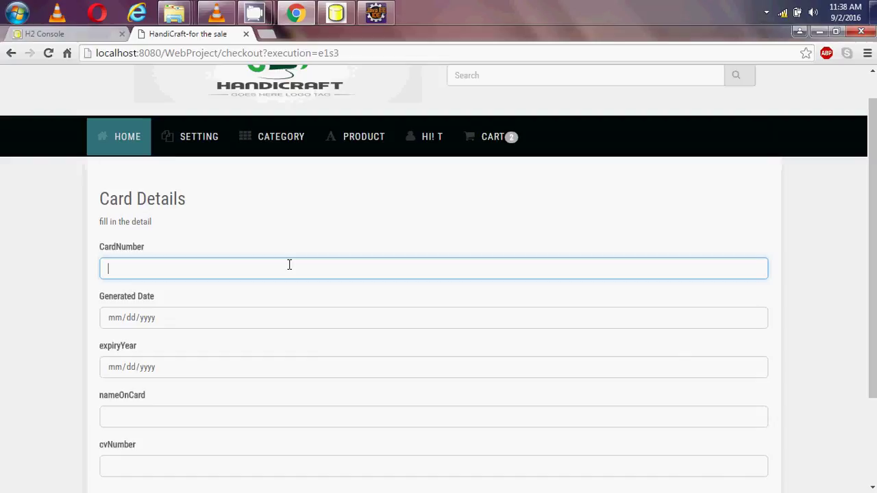
{"action": "type", "text": "98765432"}
{"action": "key", "text": "BackSpace"}
{"action": "type", "text": "22"}
{"action": "left_click", "coordinate": [391, 323]}
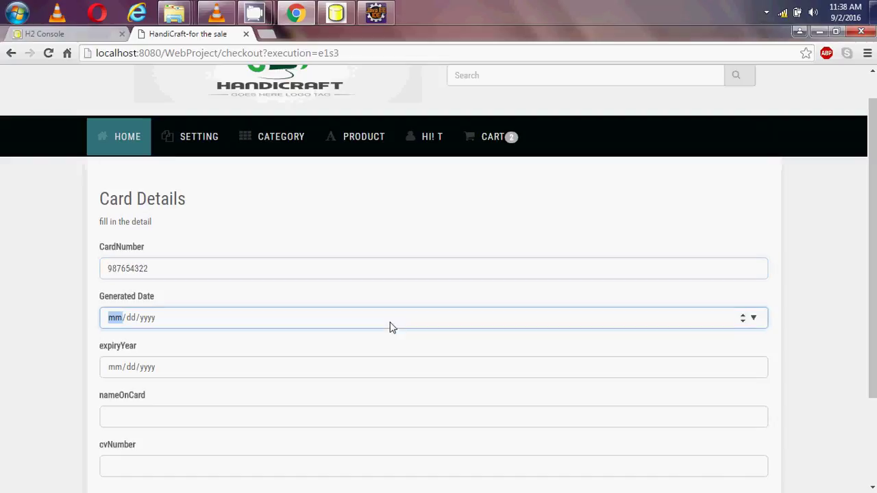
{"action": "left_click", "coordinate": [754, 319]}
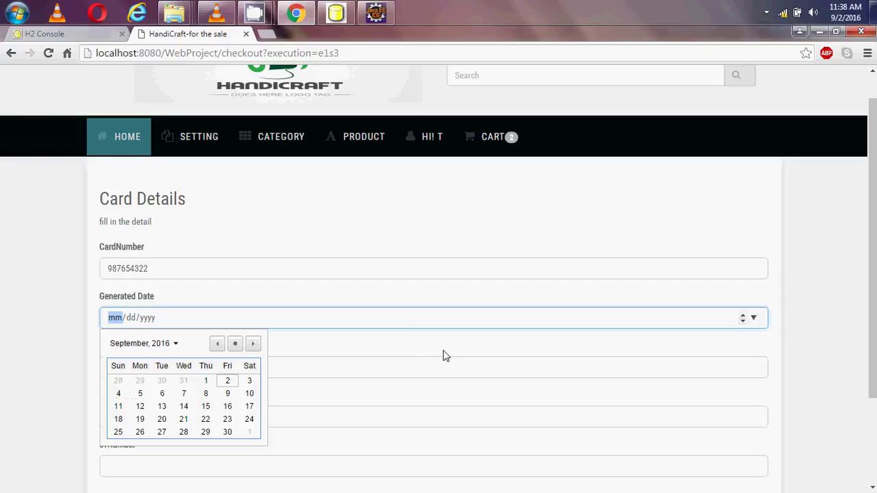
Step: Set the card's Generated Date to 02/16/2016
{"action": "left_click", "coordinate": [184, 395]}
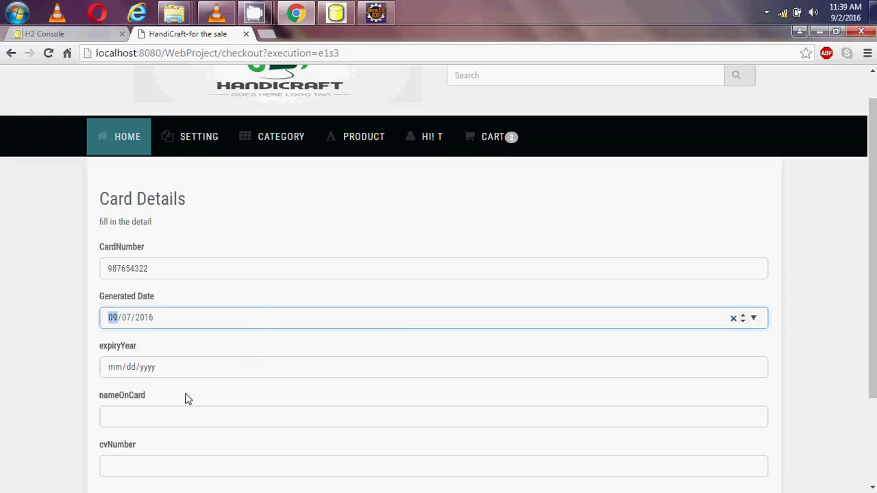
{"action": "left_click", "coordinate": [756, 318]}
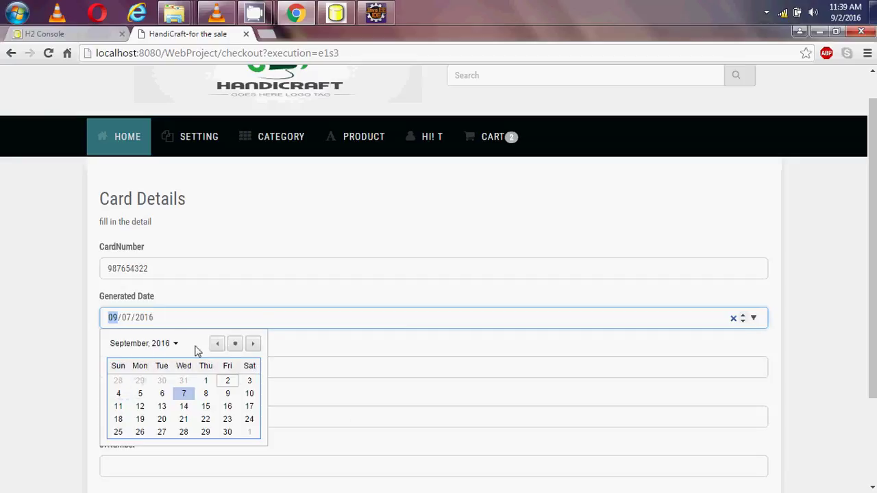
{"action": "left_click", "coordinate": [216, 344]}
{"action": "left_click", "coordinate": [217, 344]}
{"action": "left_click", "coordinate": [217, 344]}
{"action": "left_click", "coordinate": [216, 344]}
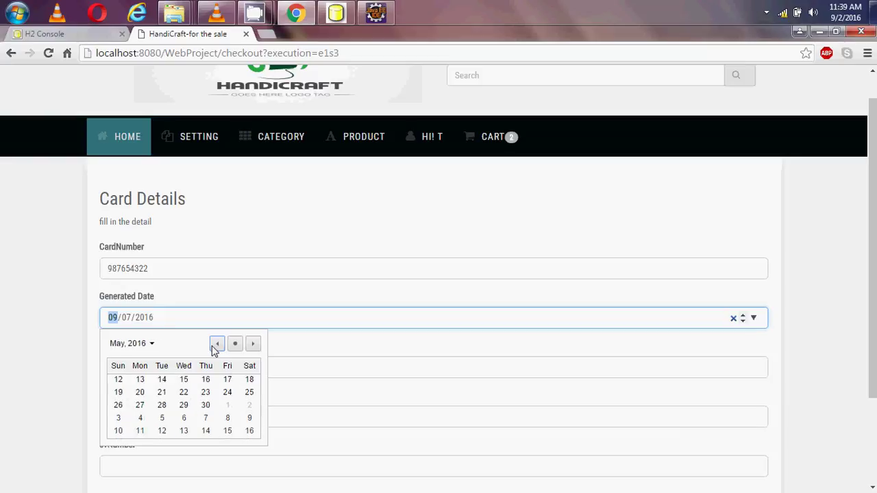
{"action": "left_click", "coordinate": [217, 343]}
{"action": "left_click", "coordinate": [217, 344]}
{"action": "left_click", "coordinate": [216, 344]}
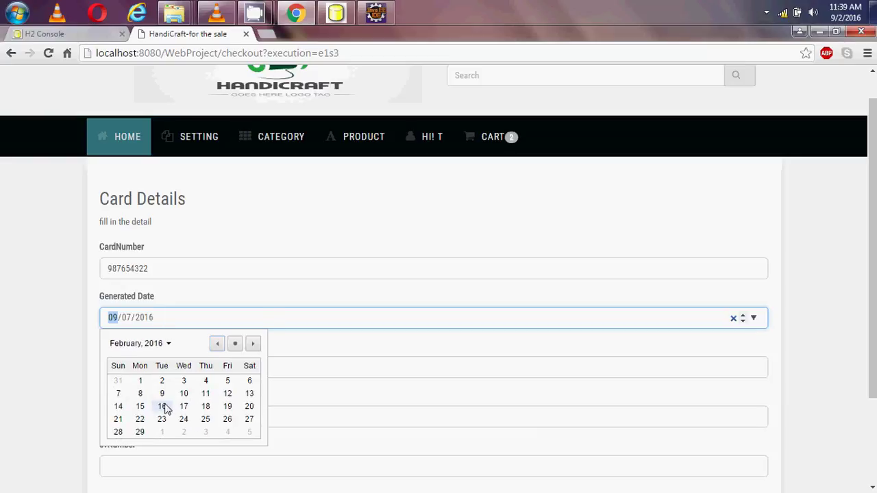
{"action": "left_click", "coordinate": [162, 406]}
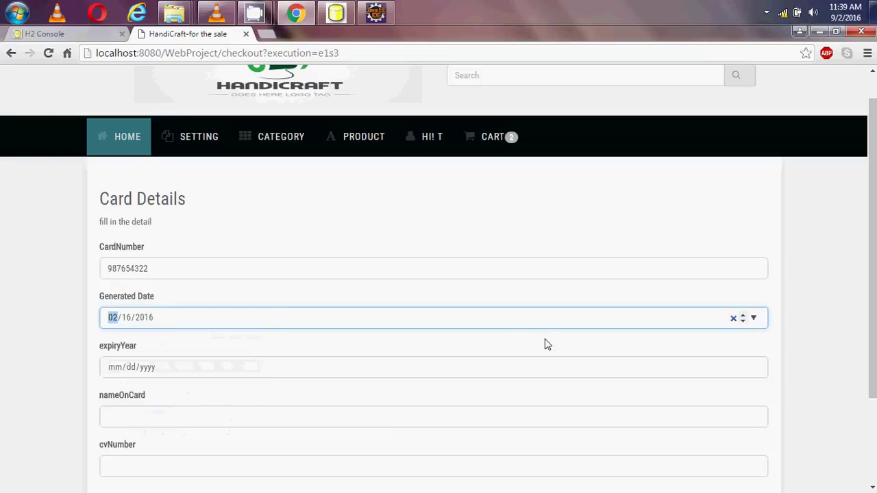
Step: Set the expiryYear date to 03/09/2017 by paging the calendar forward to March 2017
{"action": "left_click", "coordinate": [753, 367]}
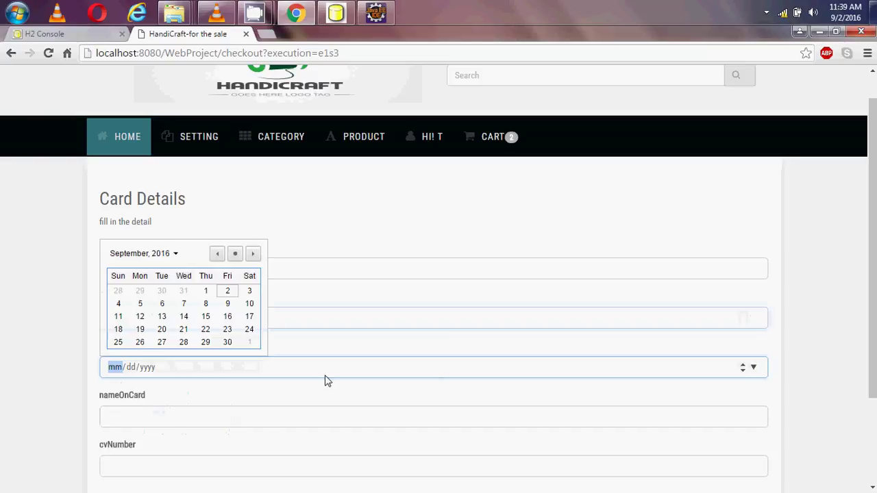
{"action": "left_click", "coordinate": [252, 254]}
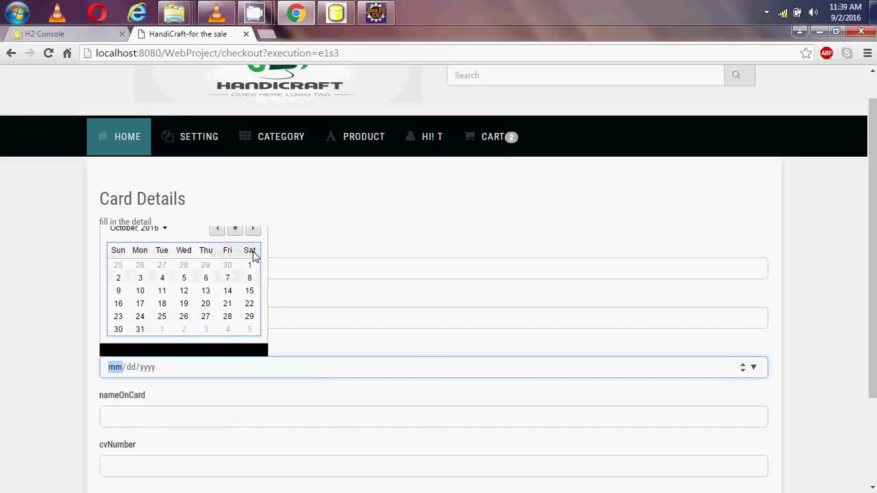
{"action": "left_click", "coordinate": [253, 234]}
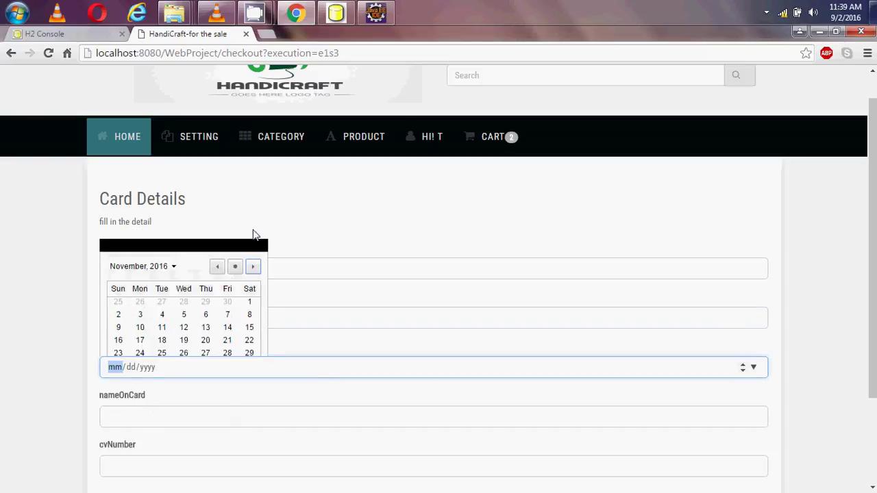
{"action": "left_click", "coordinate": [255, 235]}
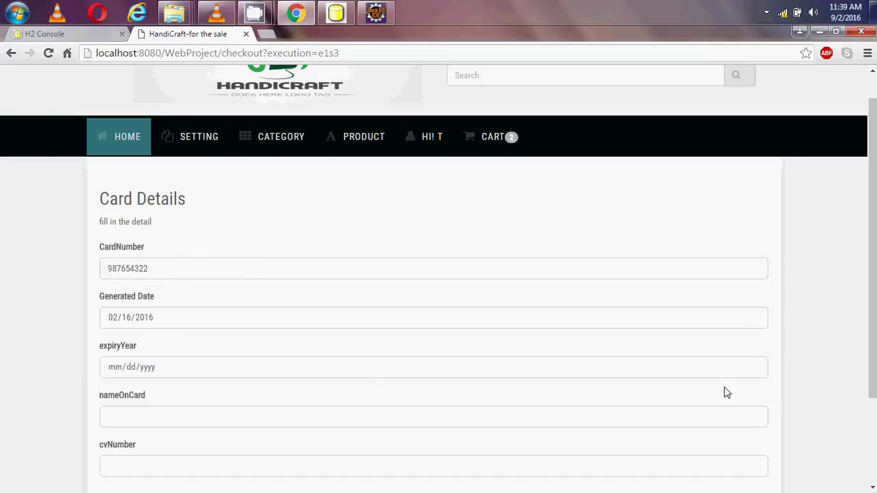
{"action": "left_click", "coordinate": [740, 366]}
{"action": "left_click", "coordinate": [753, 368]}
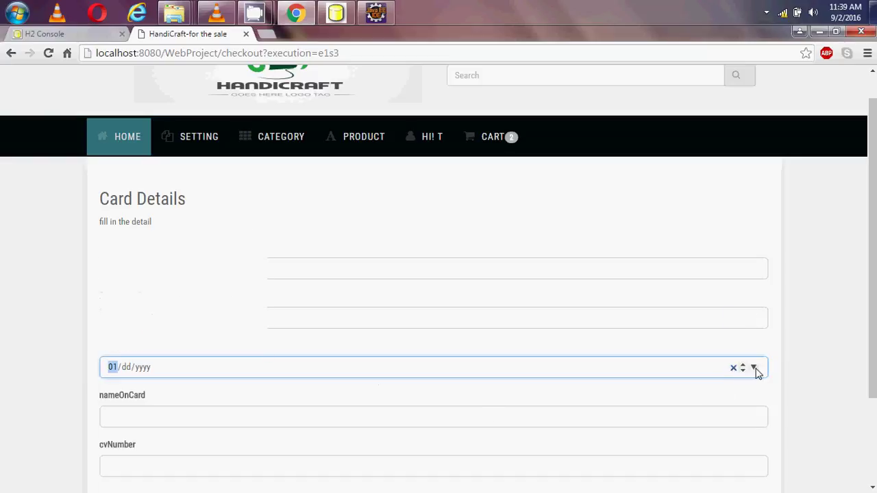
{"action": "left_click", "coordinate": [252, 255]}
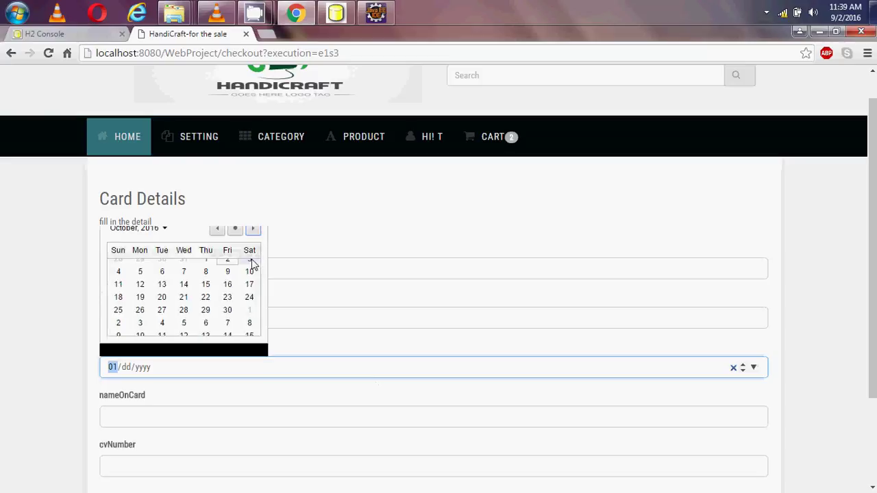
{"action": "left_click", "coordinate": [253, 231]}
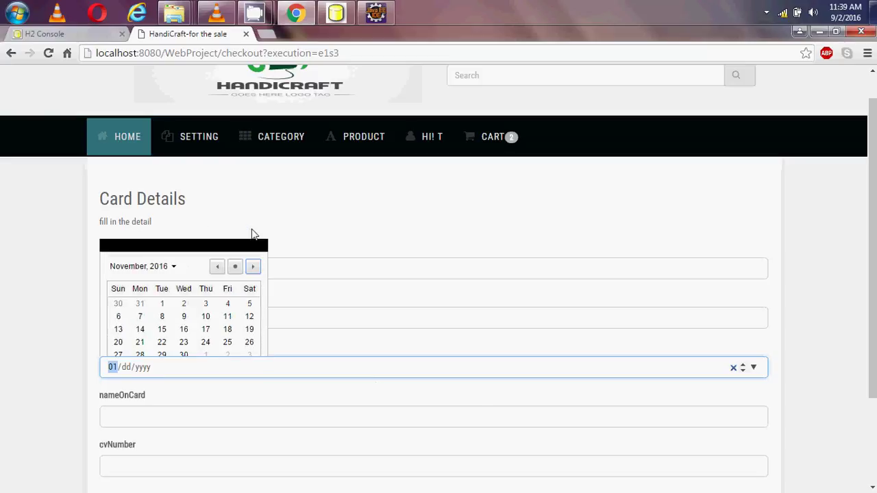
{"action": "left_click", "coordinate": [254, 267]}
{"action": "left_click", "coordinate": [253, 267]}
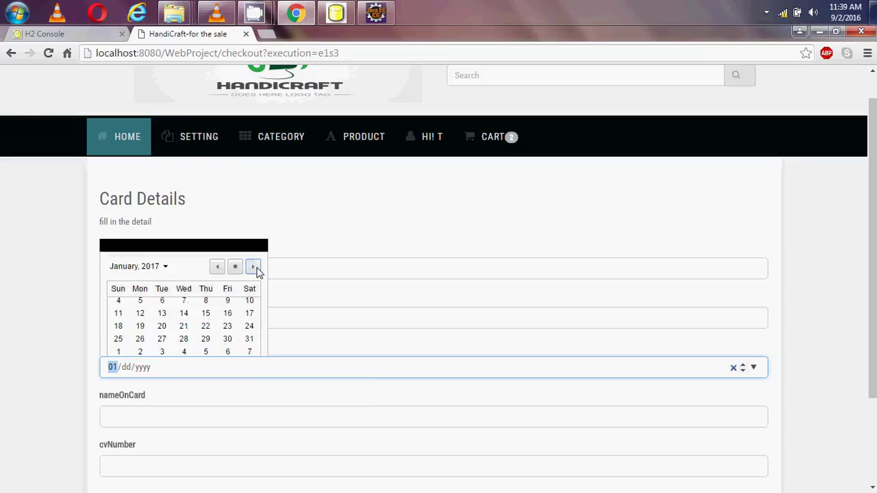
{"action": "left_click", "coordinate": [253, 267]}
{"action": "left_click", "coordinate": [254, 267]}
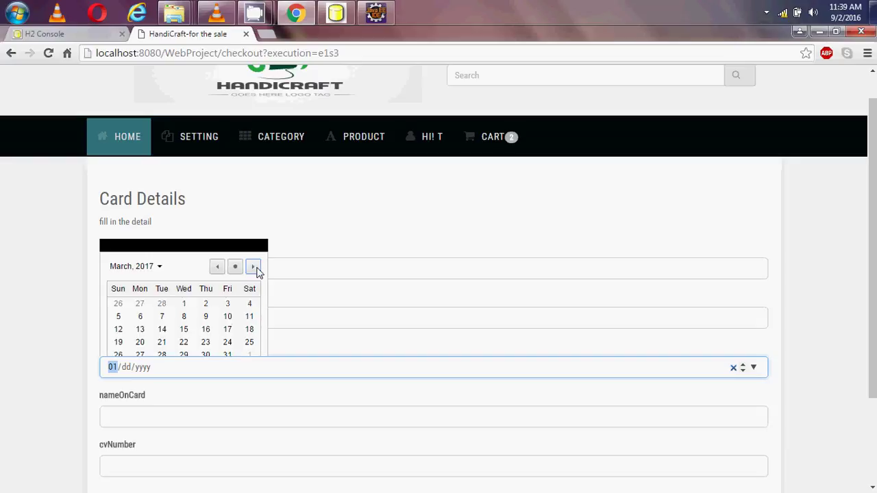
{"action": "left_click", "coordinate": [205, 318]}
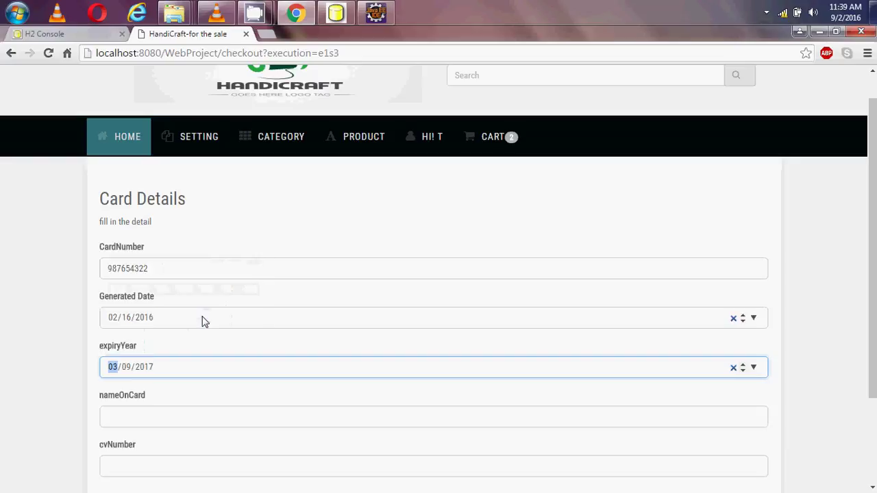
Step: Enter the cardholder's name in nameOnCard, fixing the misspelled ending
{"action": "scroll", "coordinate": [260, 388], "scroll_direction": "down", "scroll_amount": 1}
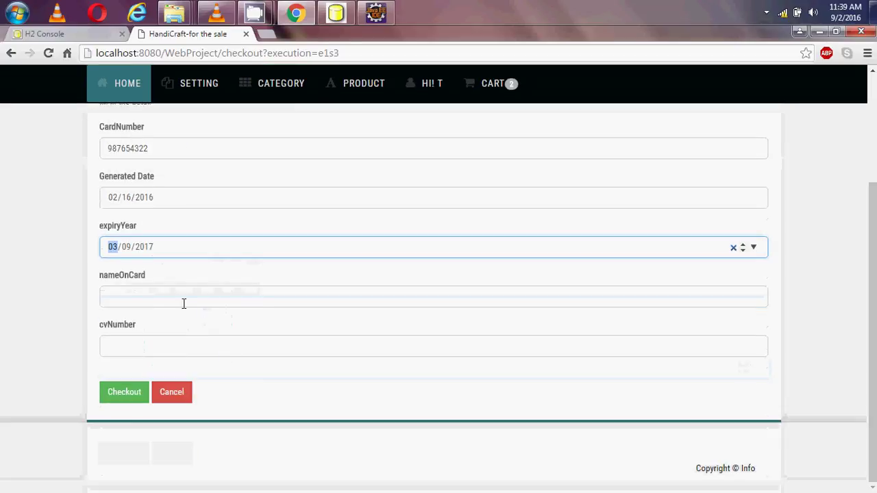
{"action": "left_click", "coordinate": [185, 299]}
{"action": "type", "text": "sanjevv"}
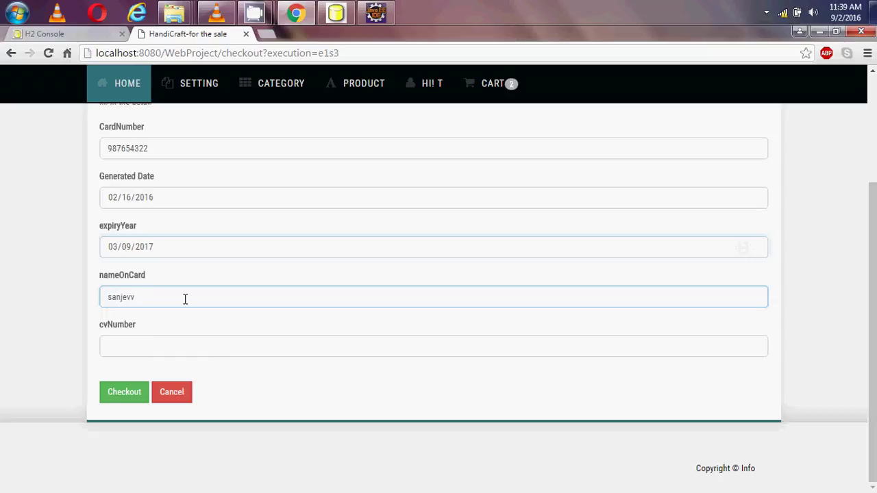
{"action": "key", "text": "BackSpace"}
{"action": "key", "text": "BackSpace"}
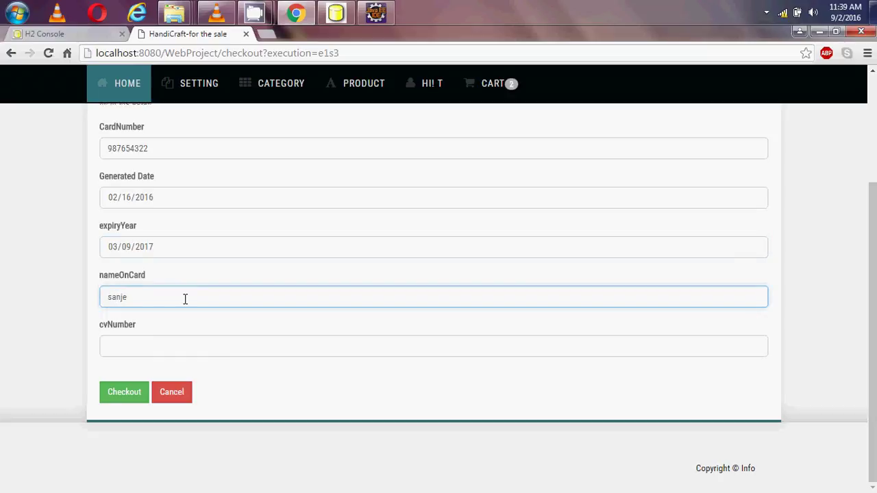
{"action": "type", "text": "ev"}
Step: Enter the card's CVV number and submit checkout, reaching the delivery confirmation
{"action": "left_click", "coordinate": [172, 346]}
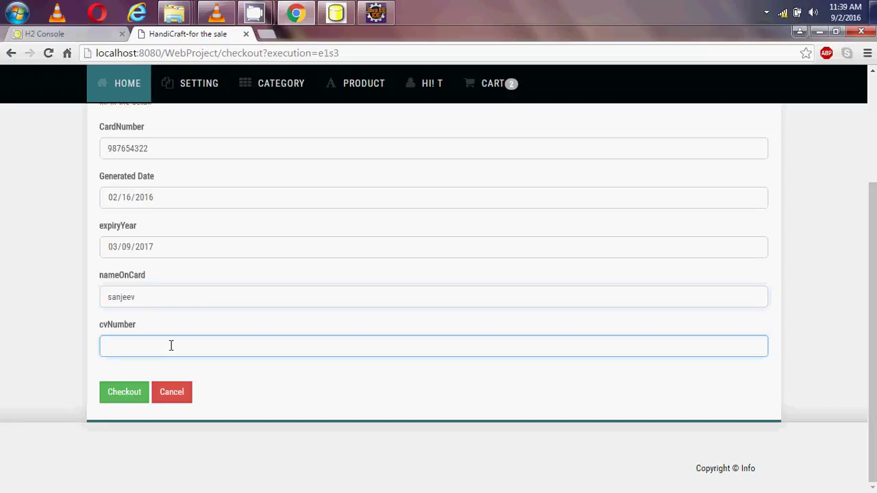
{"action": "type", "text": "7"}
{"action": "key", "text": "BackSpace"}
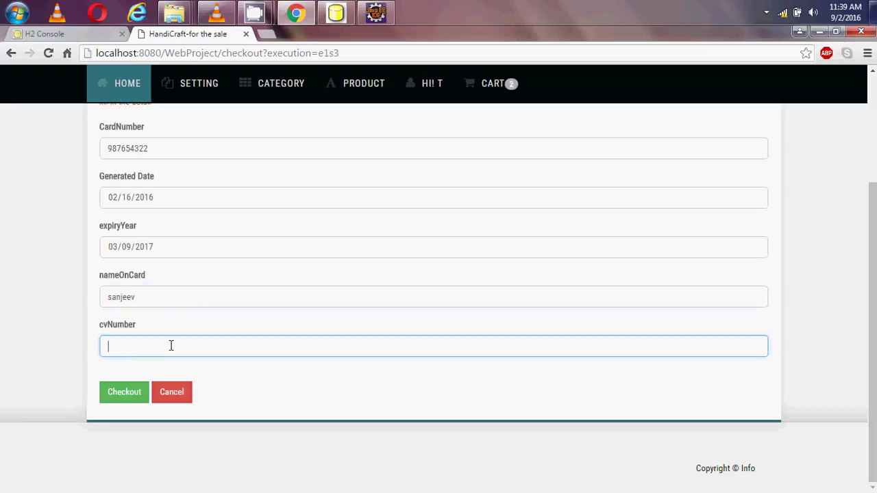
{"action": "type", "text": "6"}
{"action": "key", "text": "BackSpace"}
{"action": "type", "text": "7"}
{"action": "key", "text": "BackSpace"}
{"action": "type", "text": "679"}
{"action": "scroll", "coordinate": [431, 423], "scroll_direction": "up", "scroll_amount": 3}
{"action": "scroll", "coordinate": [430, 423], "scroll_direction": "down", "scroll_amount": 3}
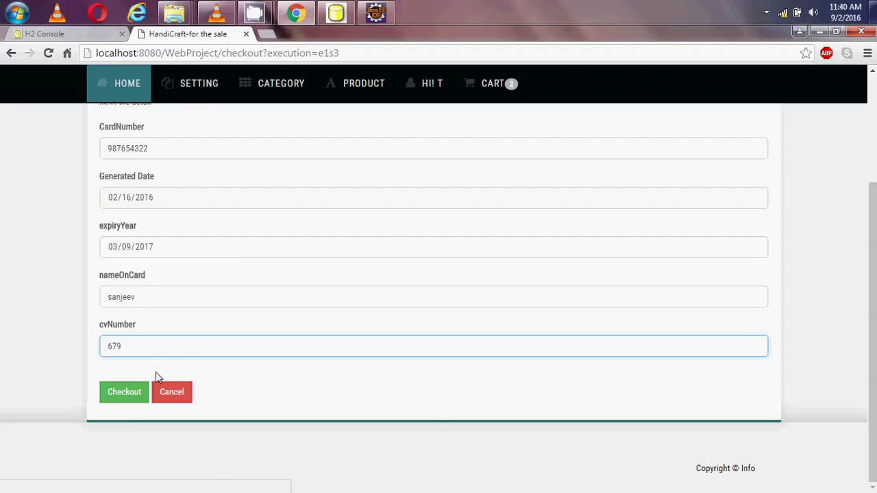
{"action": "left_click", "coordinate": [121, 397]}
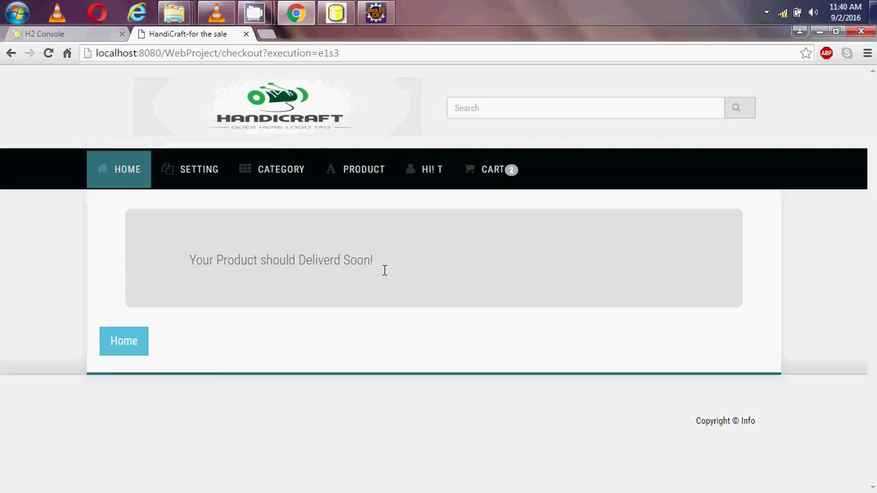
Step: Open the cart and confirm it reads "No products in cart" with count 0
{"action": "left_click", "coordinate": [497, 184]}
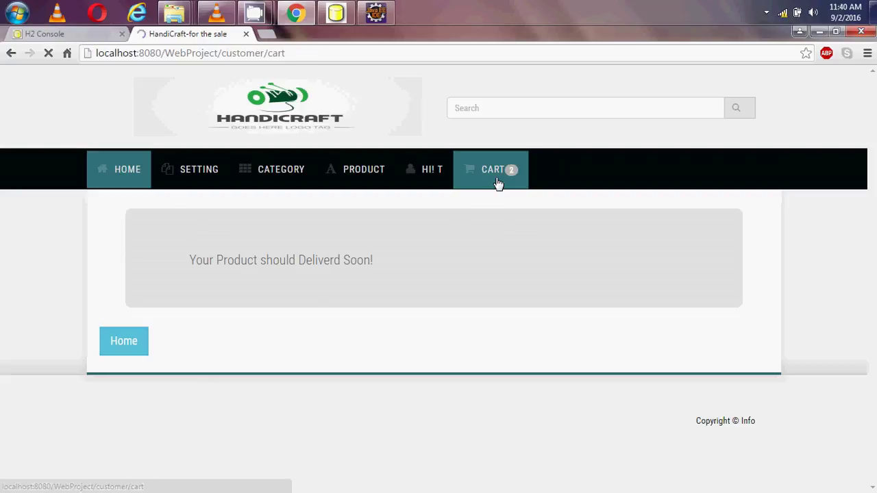
{"action": "scroll", "coordinate": [481, 384], "scroll_direction": "down", "scroll_amount": 1}
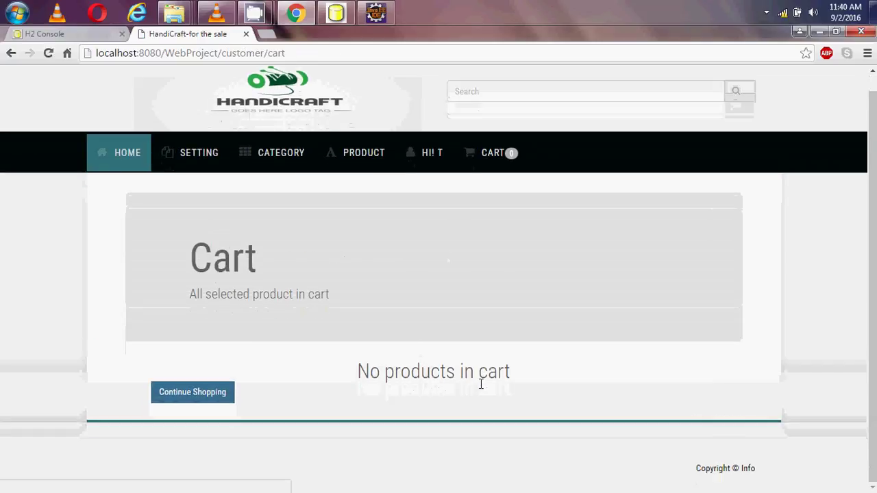
{"action": "scroll", "coordinate": [481, 384], "scroll_direction": "up", "scroll_amount": 1}
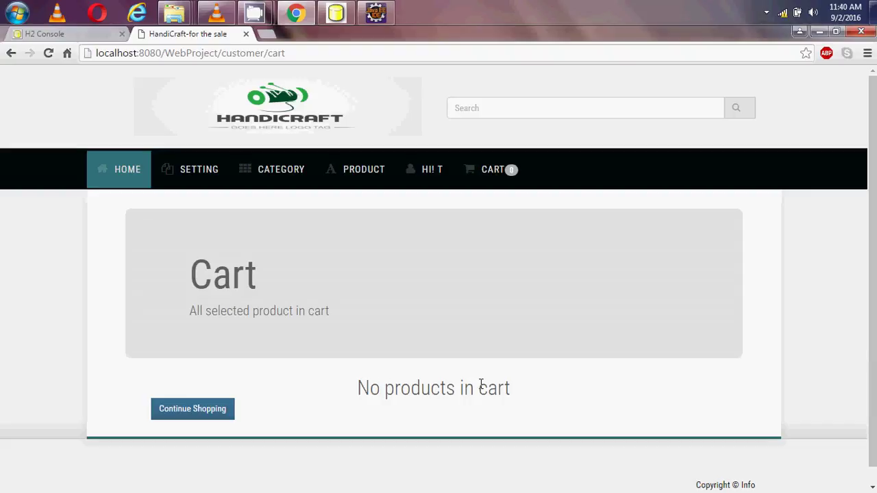
{"action": "scroll", "coordinate": [769, 390], "scroll_direction": "down", "scroll_amount": 1}
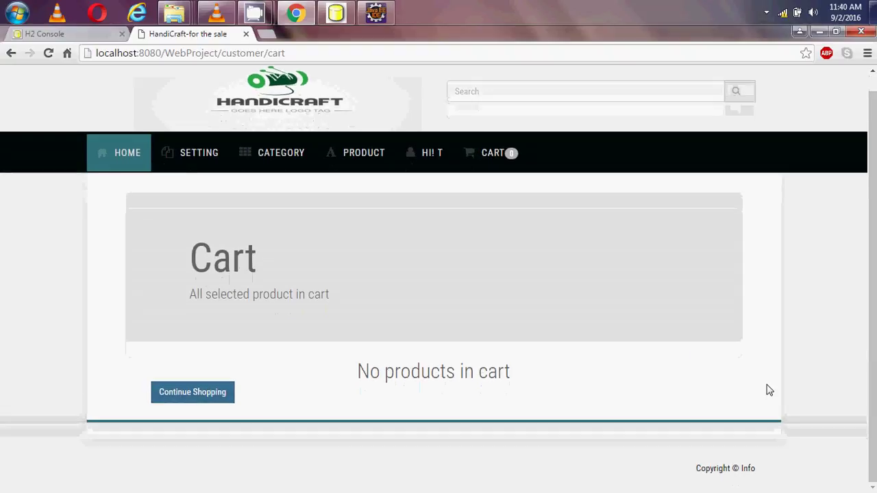
{"action": "scroll", "coordinate": [770, 390], "scroll_direction": "up", "scroll_amount": 1}
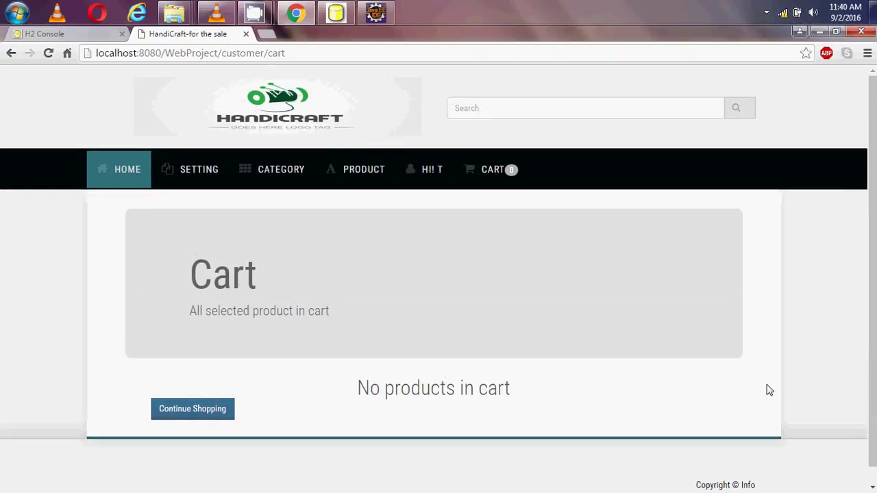
{"action": "scroll", "coordinate": [422, 368], "scroll_direction": "down", "scroll_amount": 1}
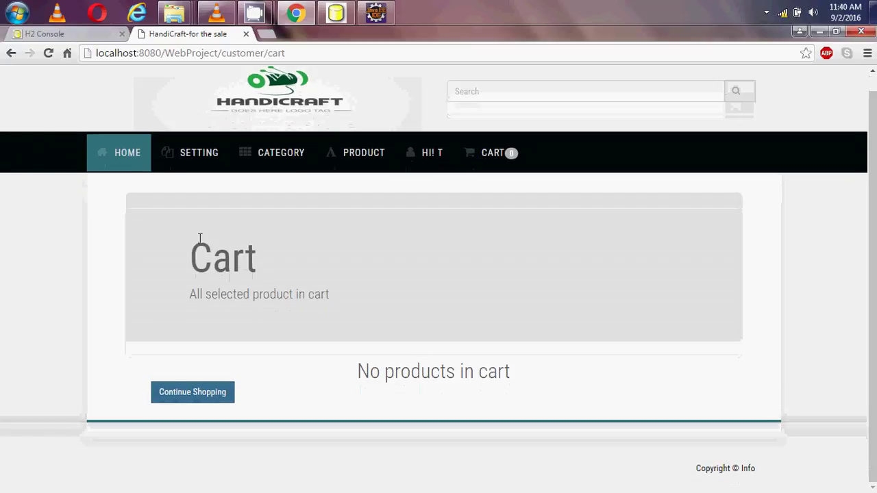
{"action": "mouse_move", "coordinate": [199, 166]}
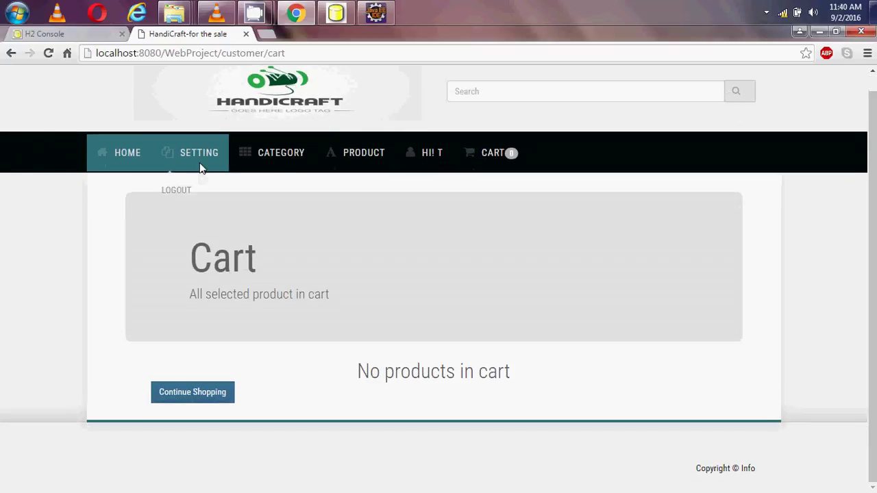
Step: Log out from the SETTING menu and return to the HOME page of craft pictures
{"action": "left_click", "coordinate": [177, 190]}
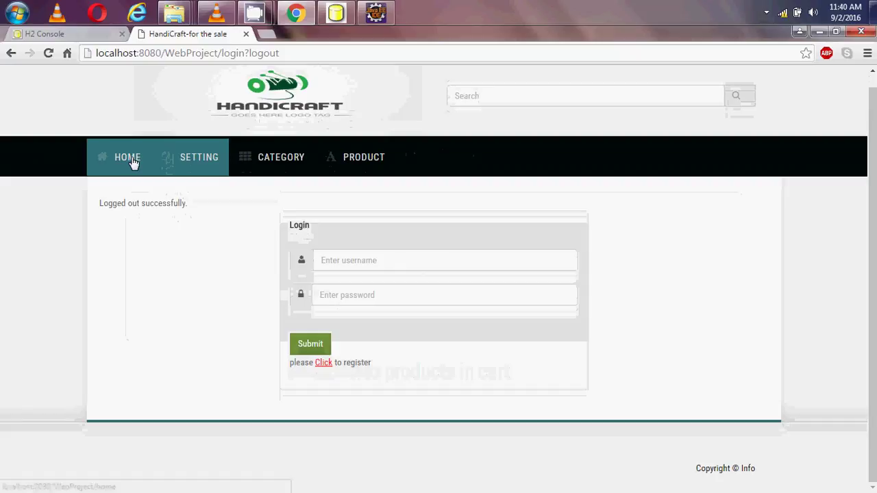
{"action": "left_click", "coordinate": [134, 163]}
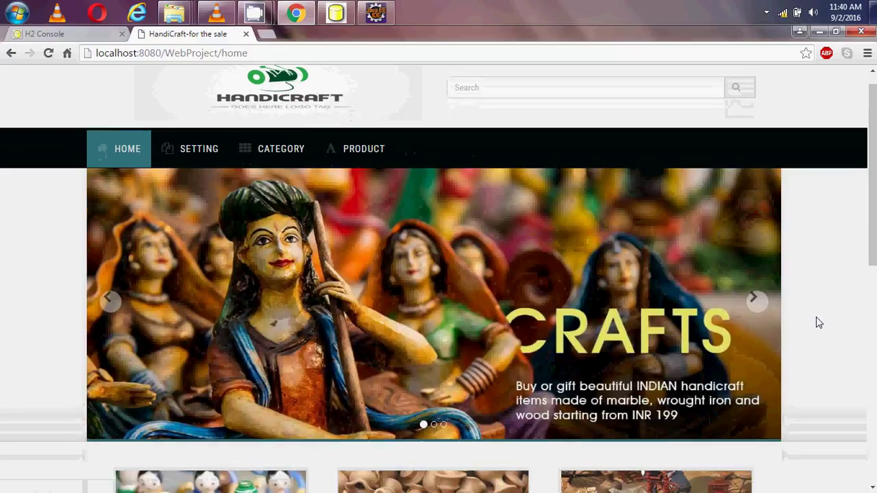
{"action": "scroll", "coordinate": [817, 322], "scroll_direction": "down", "scroll_amount": 5}
{"action": "scroll", "coordinate": [818, 322], "scroll_direction": "up", "scroll_amount": 4}
{"action": "scroll", "coordinate": [817, 322], "scroll_direction": "down", "scroll_amount": 4}
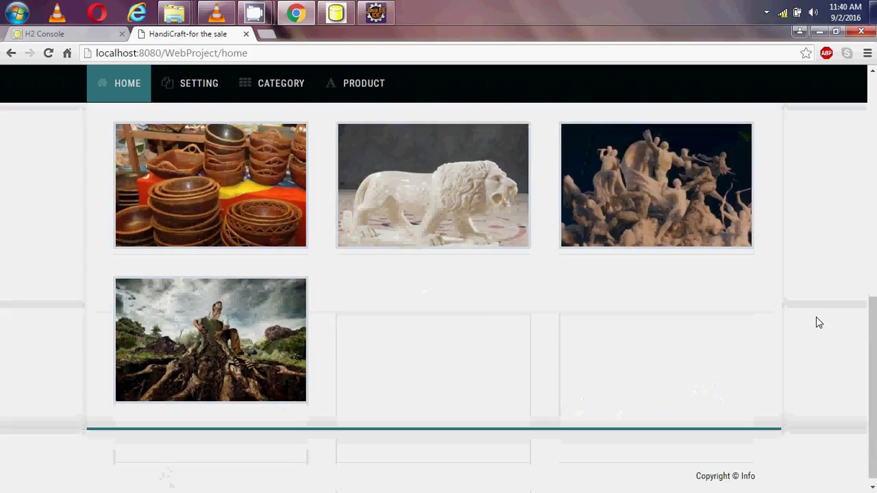
{"action": "mouse_move", "coordinate": [254, 12]}
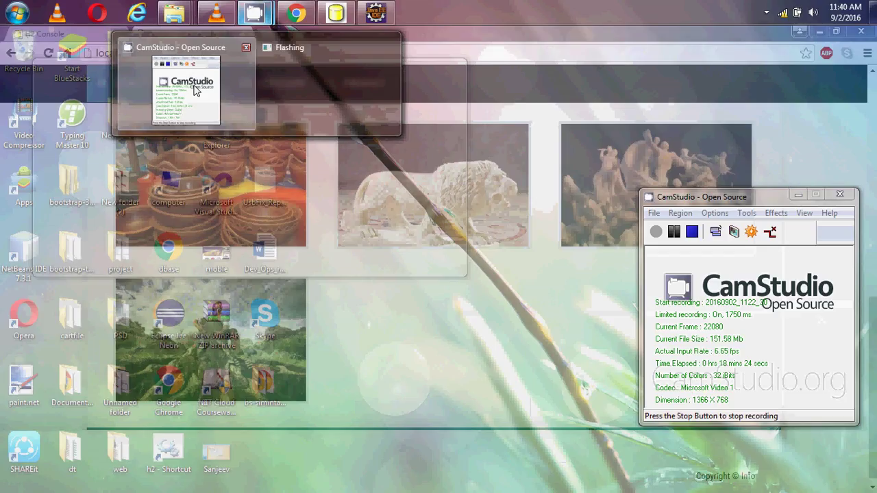
{"action": "left_click", "coordinate": [196, 89]}
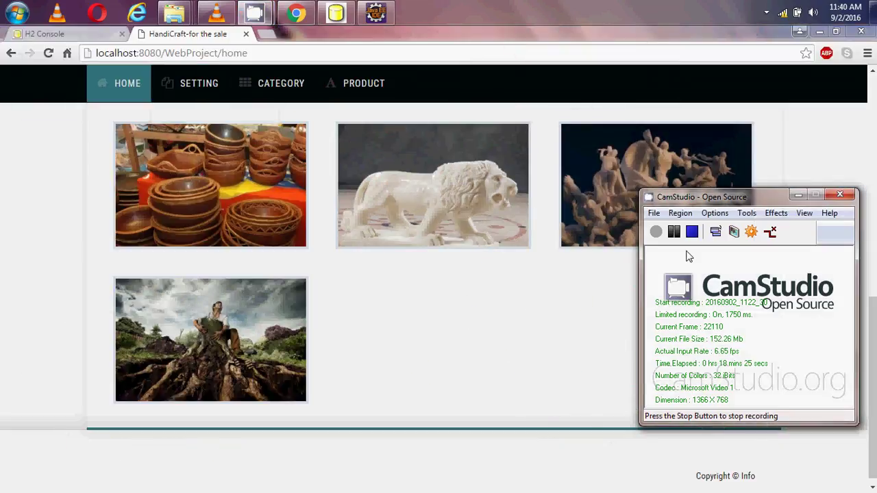